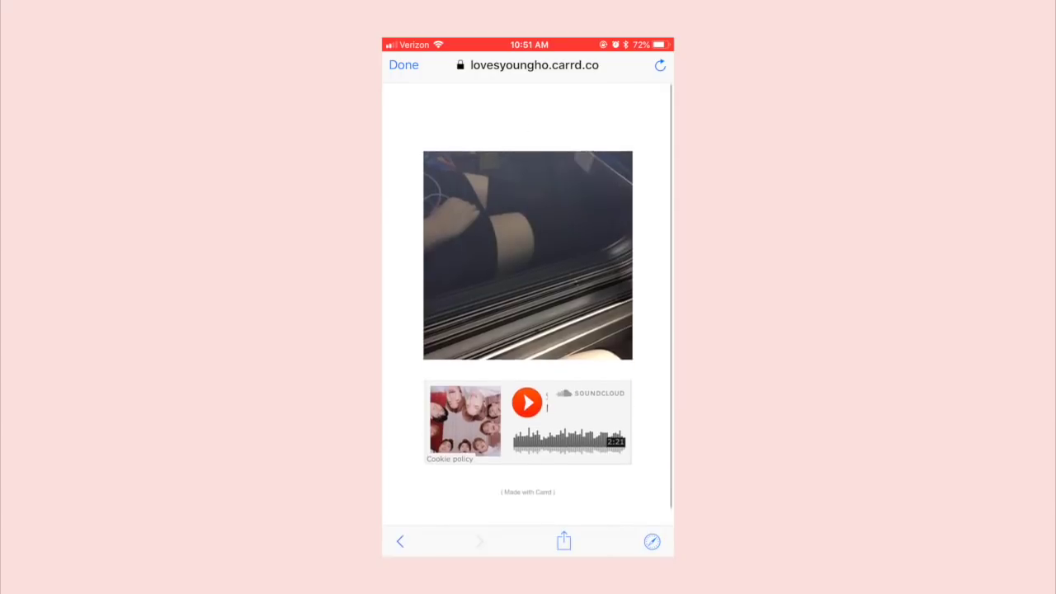
Step: Check how the published page's photos and gallery are laid out on the phone
scroll(528, 330, down, 7)
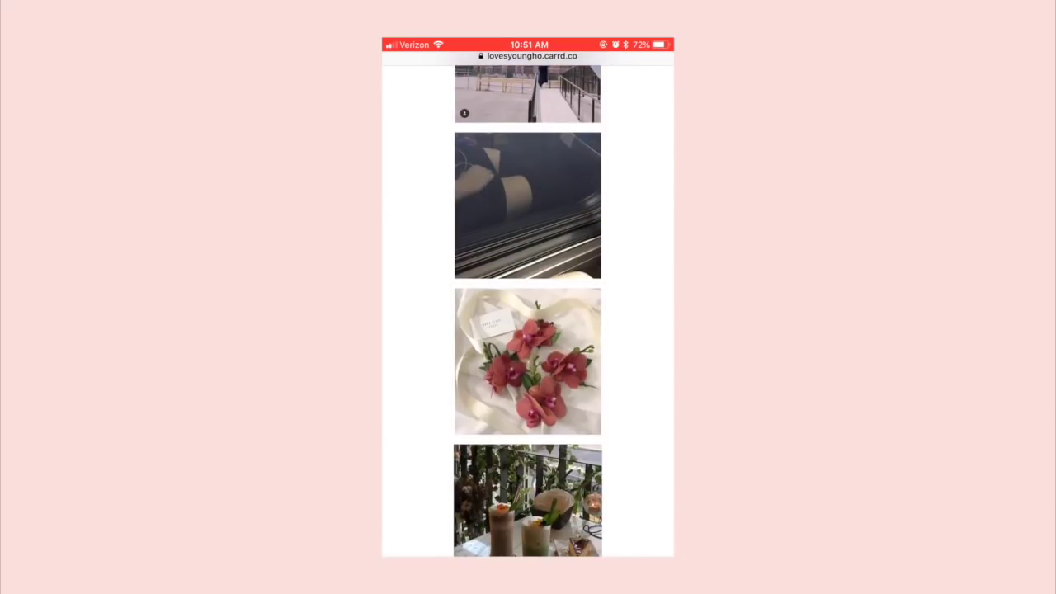
click(529, 501)
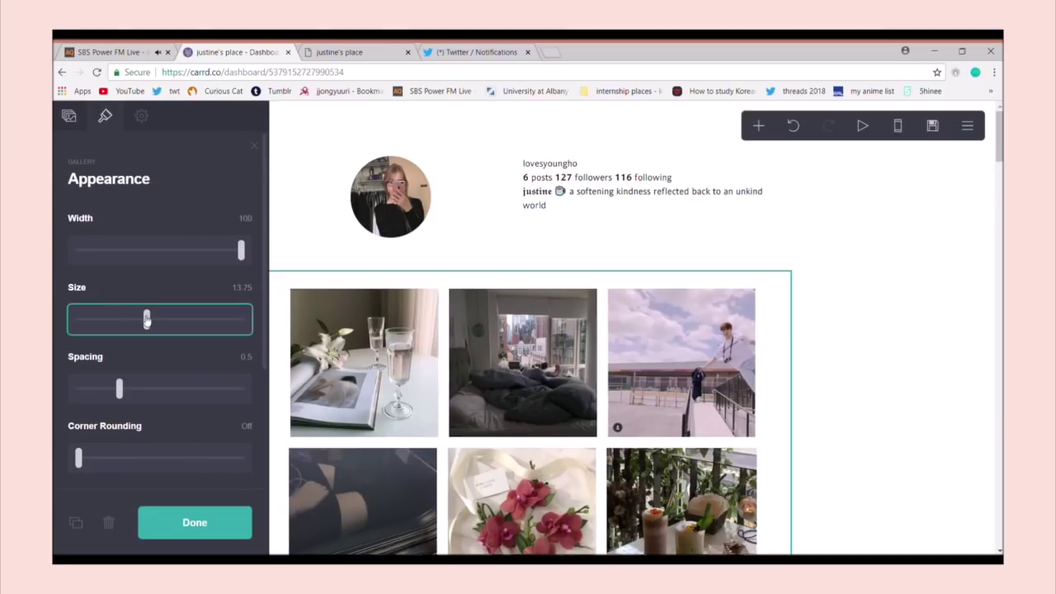
Step: Set the photo gallery's image size to 7.125 and switch to the mobile preview with the profile picture selected
drag(147, 321, 110, 322)
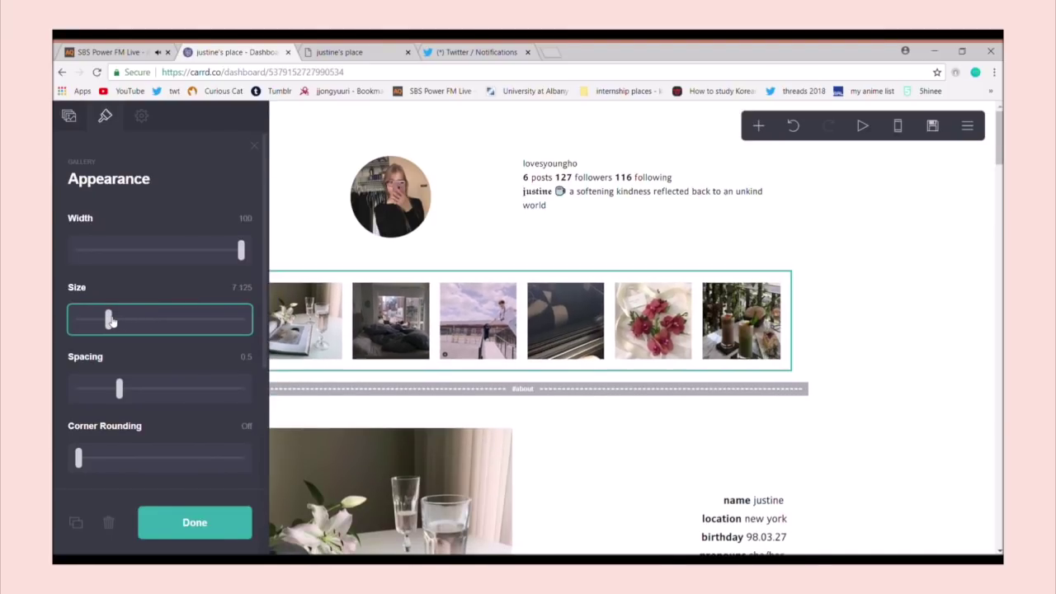
click(342, 191)
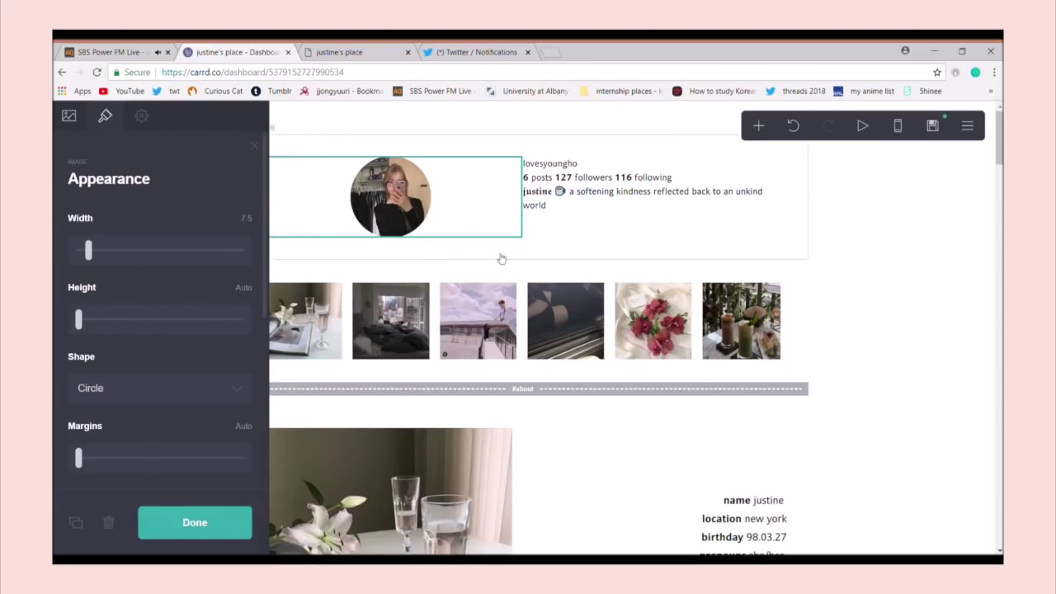
click(898, 128)
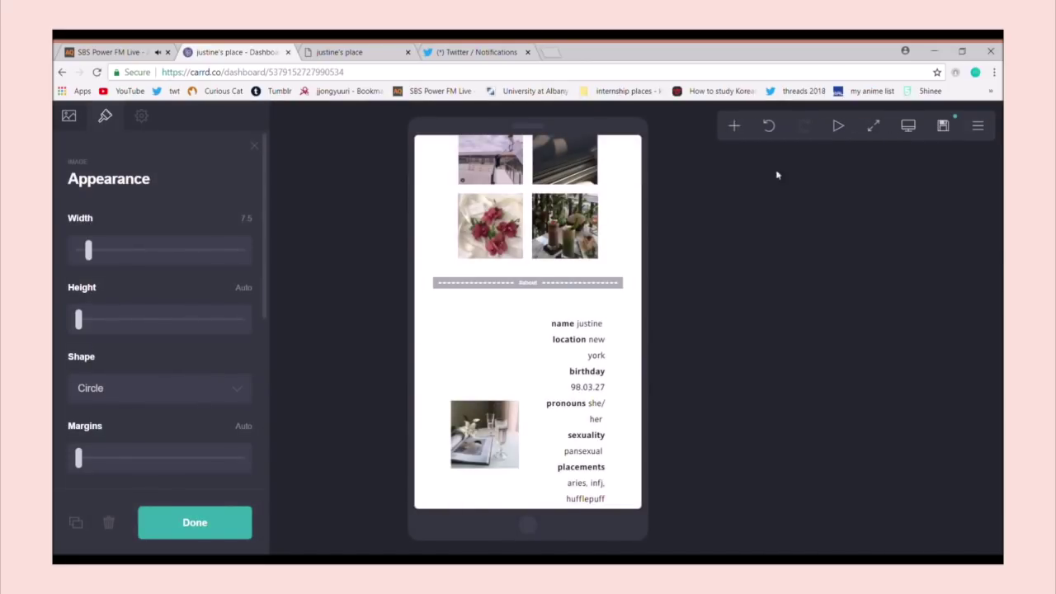
Step: Set the profile picture's width to 5.5 and the bio text's size to 0.625
scroll(612, 216, up, 3)
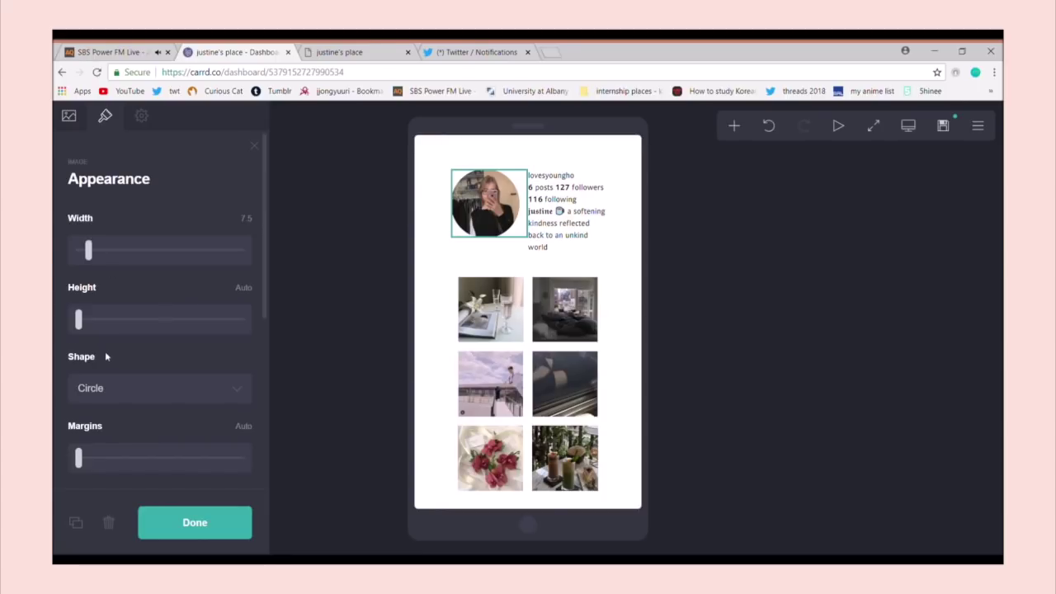
drag(93, 257, 88, 257)
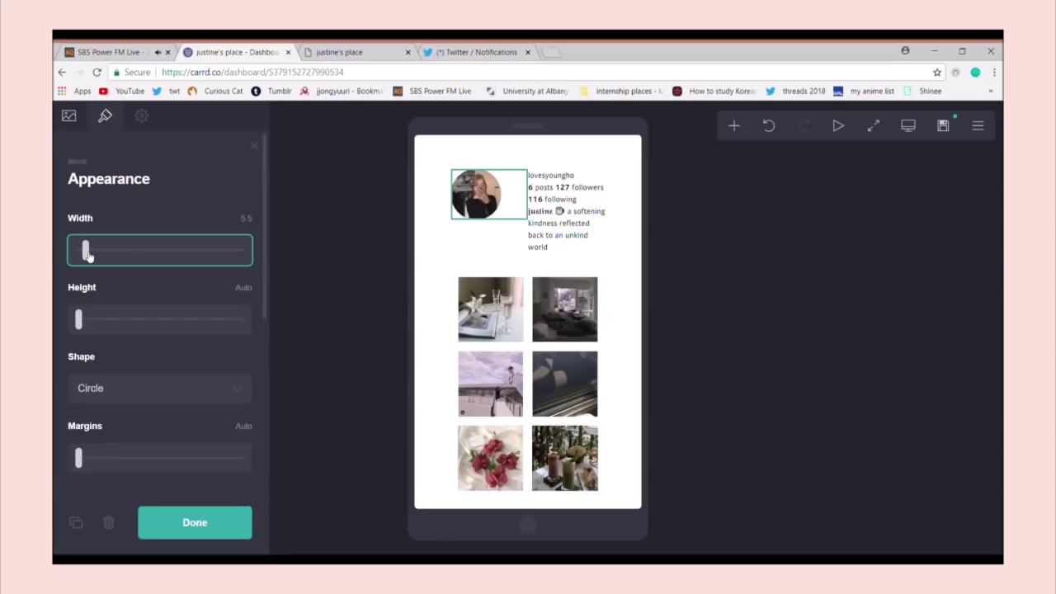
click(559, 208)
drag(89, 391, 84, 394)
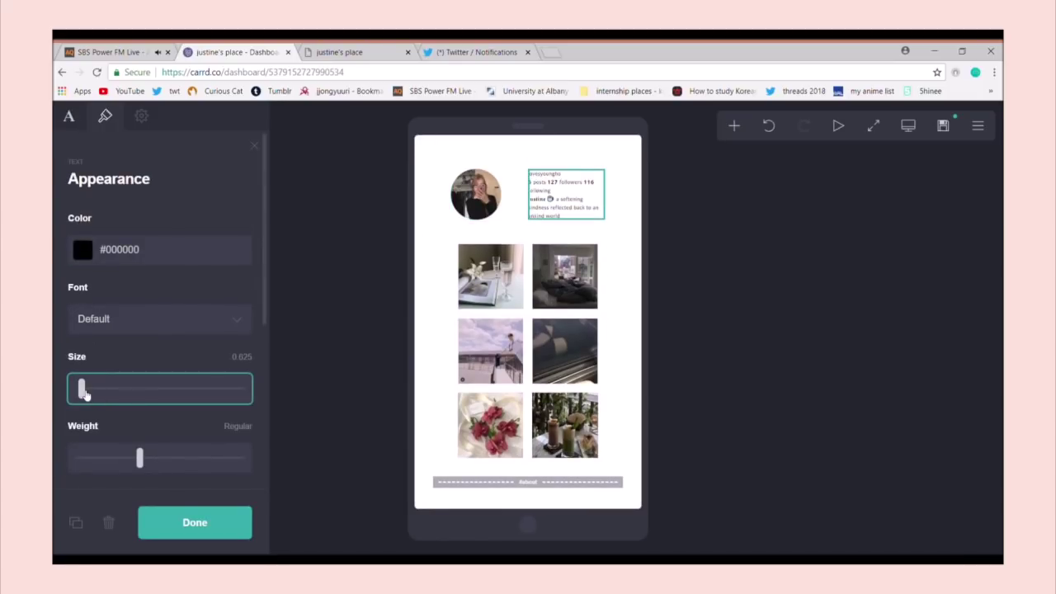
Step: Set the profile container's width to 36 and compare the section in the desktop and mobile previews
click(447, 176)
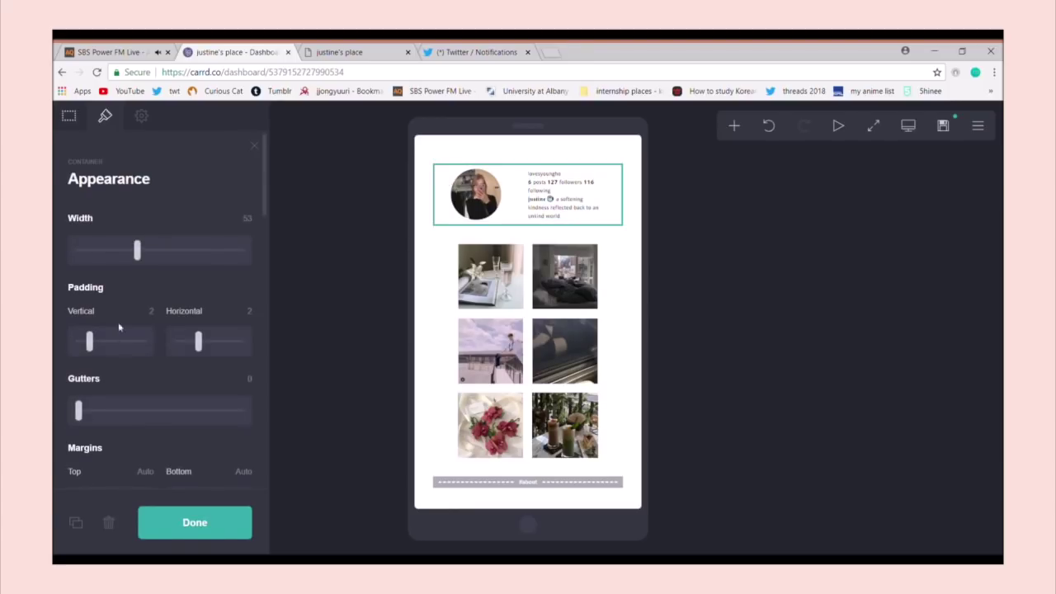
drag(139, 261, 116, 268)
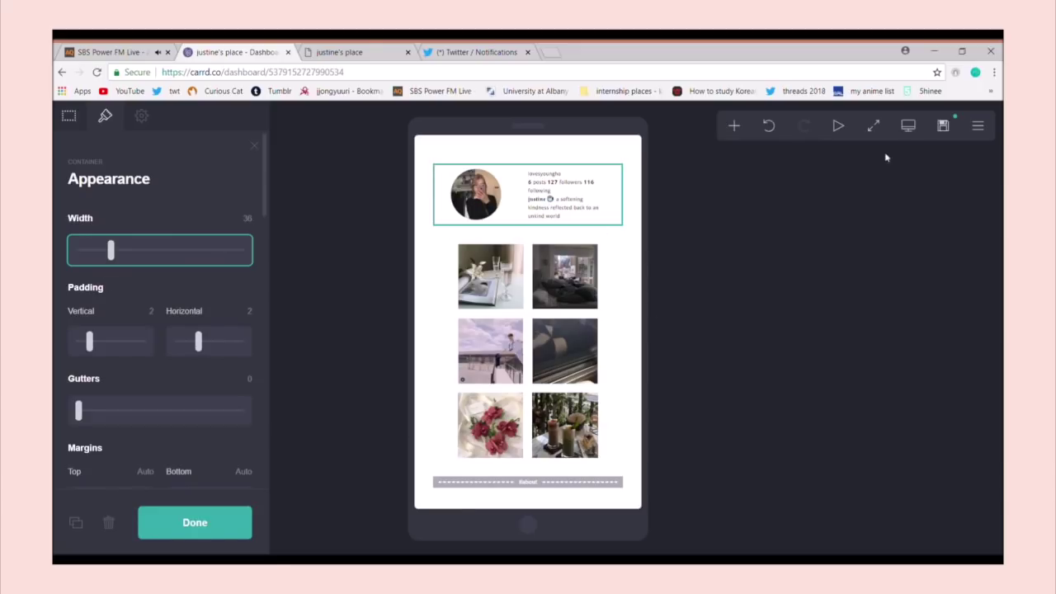
click(907, 126)
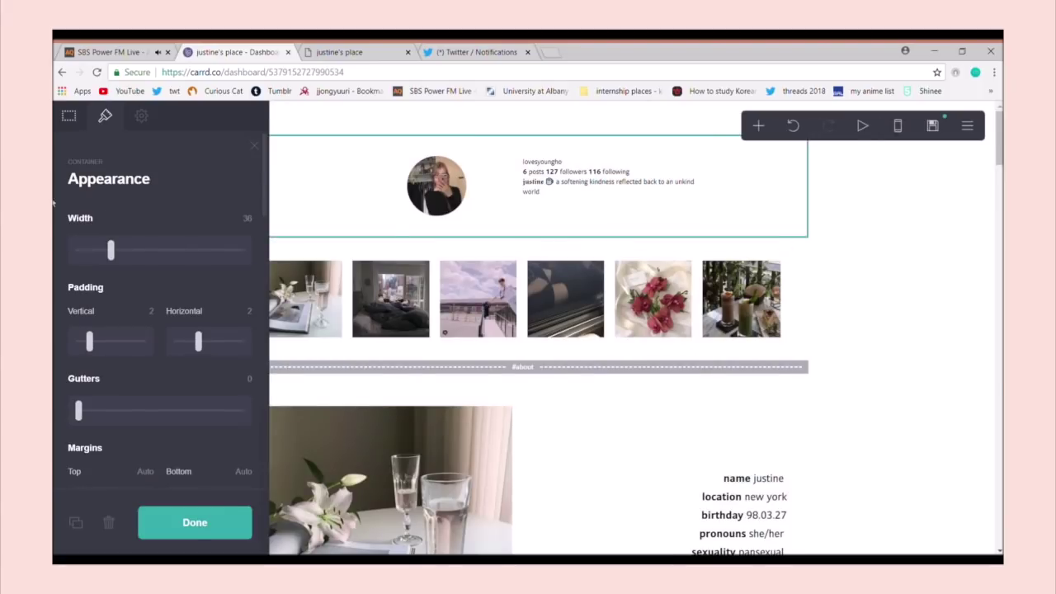
click(899, 127)
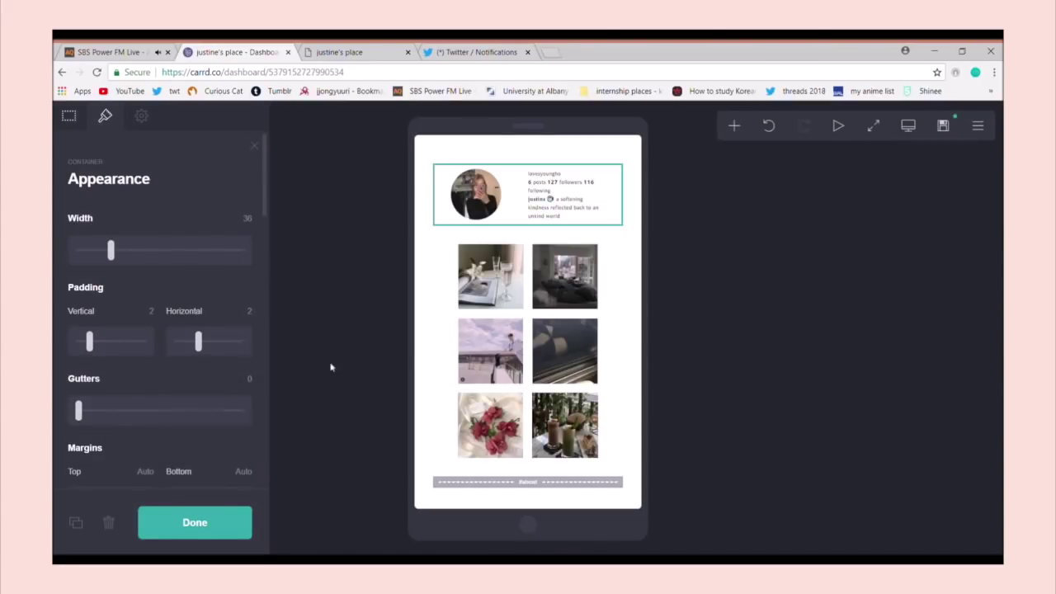
Step: Try the Stack mobile layout on the profile container and return it to Default
scroll(155, 271, down, 5)
click(116, 320)
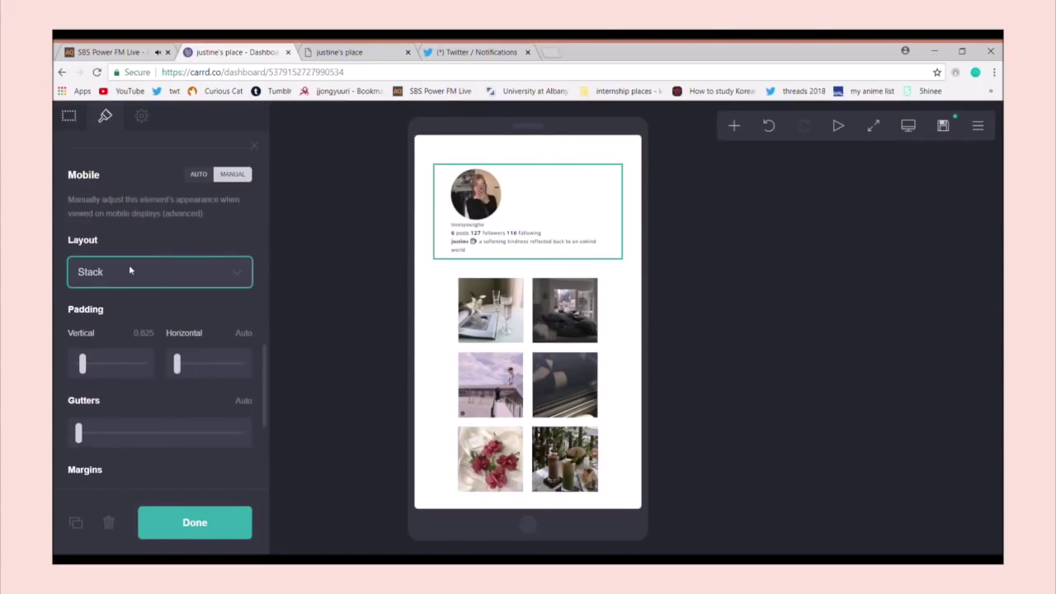
key(Up)
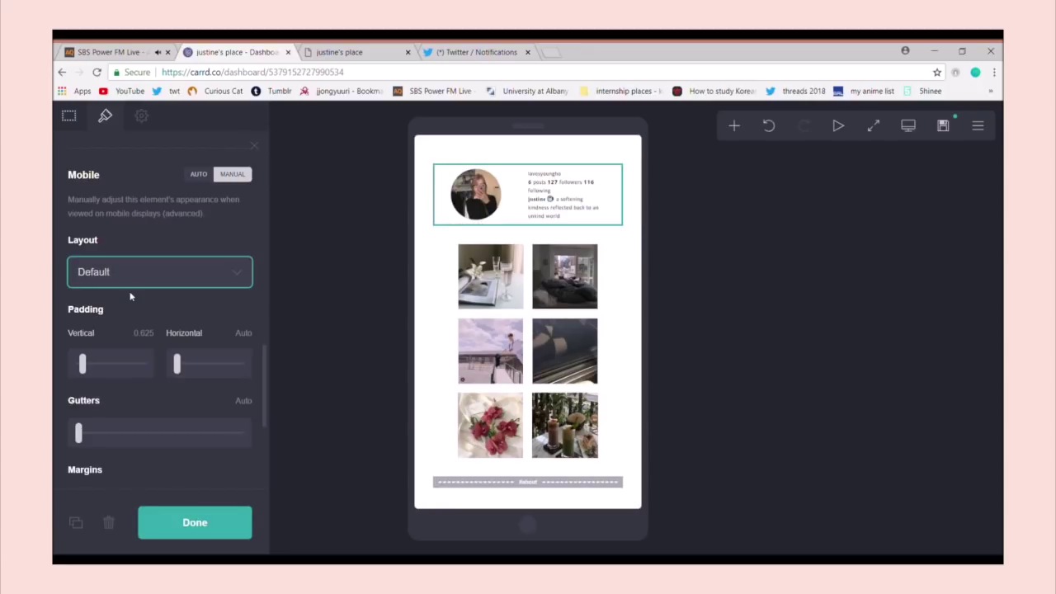
Step: Keep the about container's mobile layout on Default and set its text size to 0.5
scroll(542, 288, down, 4)
click(566, 305)
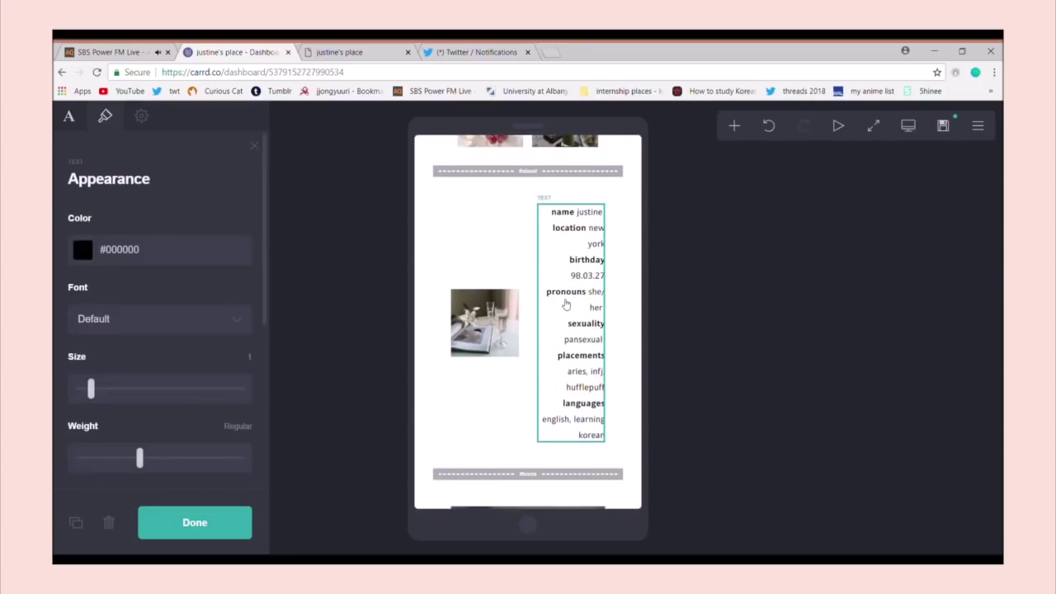
click(450, 216)
scroll(124, 215, down, 2)
scroll(116, 204, down, 6)
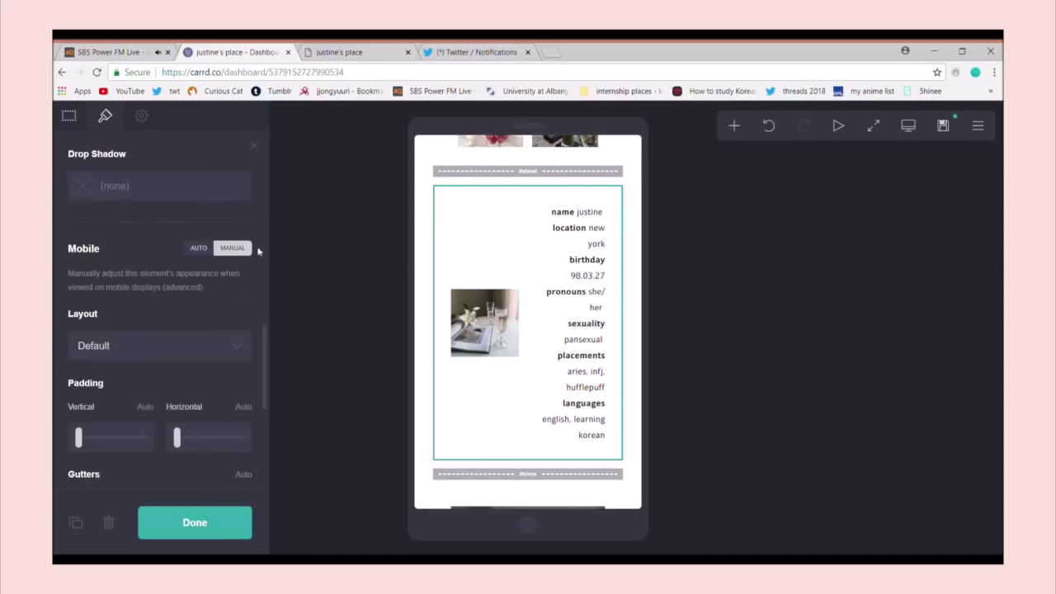
click(122, 389)
click(114, 369)
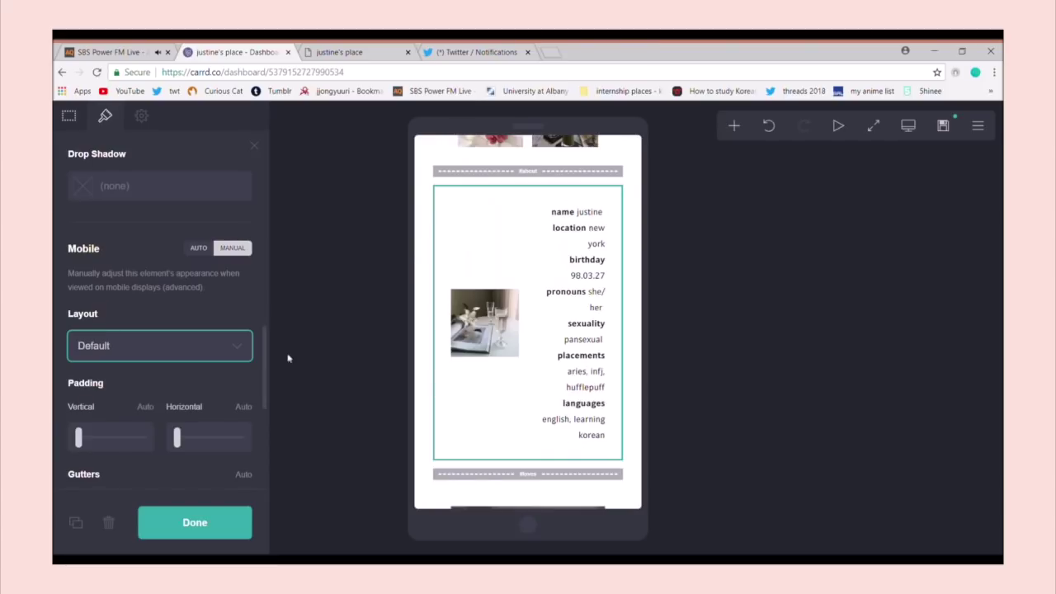
click(596, 308)
drag(102, 388, 82, 392)
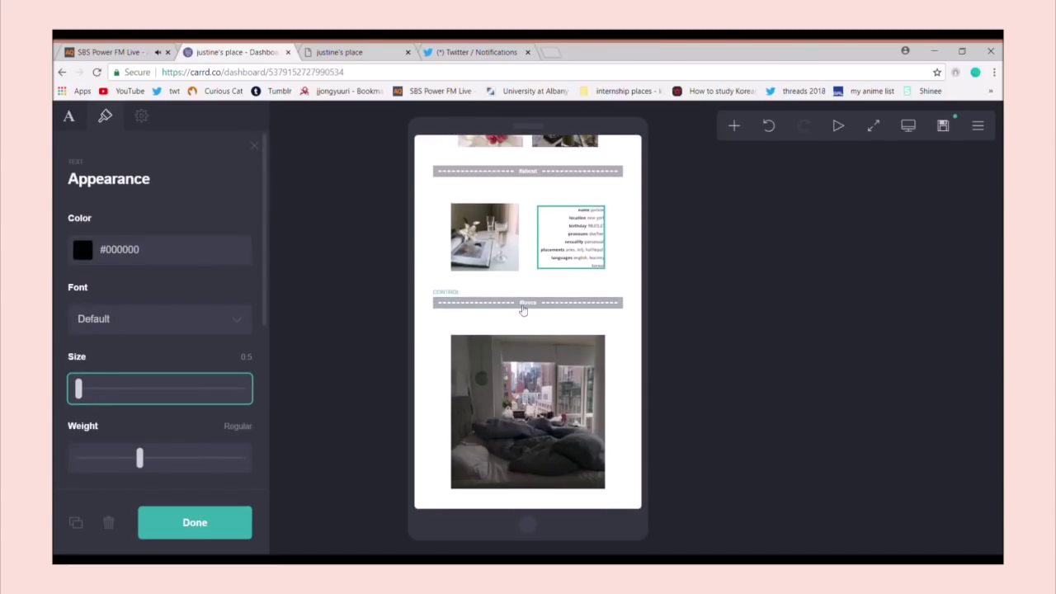
Step: Place the bedroom photo and the countdown content side by side in the mobile layout and shrink the quote text
scroll(524, 308, down, 2)
click(442, 253)
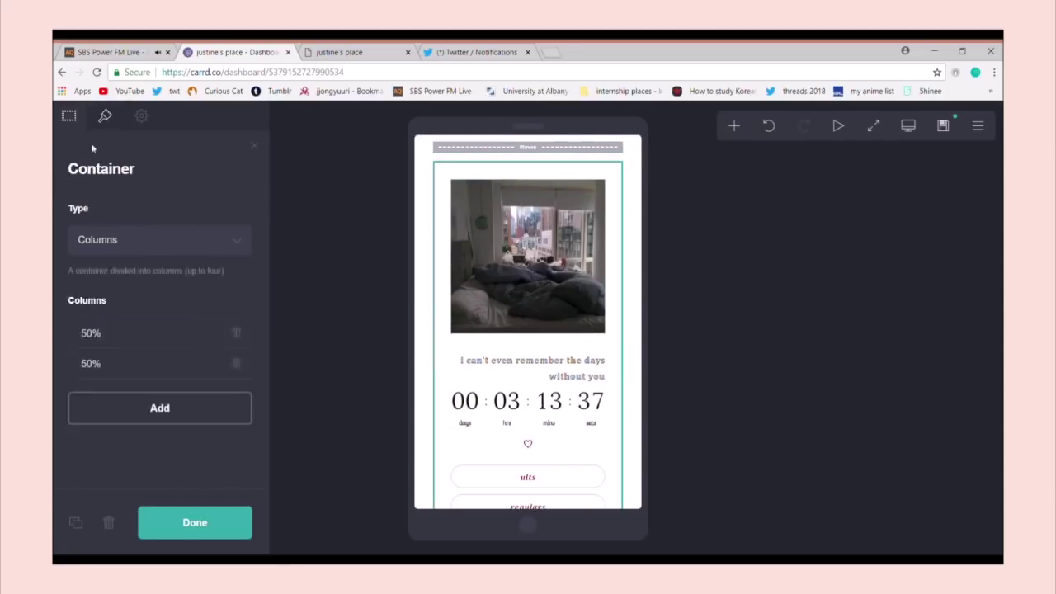
click(105, 116)
scroll(107, 289, down, 6)
click(578, 212)
drag(102, 389, 84, 392)
Step: Shrink the ults and regulars buttons and set their label size to 0.625
click(569, 300)
scroll(121, 292, down, 2)
drag(89, 319, 80, 320)
drag(189, 320, 180, 322)
scroll(91, 363, down, 2)
drag(98, 398, 89, 398)
scroll(94, 396, up, 2)
mouse_move(240, 393)
mouse_down()
mouse_move(195, 396)
mouse_move(243, 396)
mouse_up()
scroll(165, 363, down, 3)
drag(91, 325, 86, 325)
scroll(91, 324, down, 1)
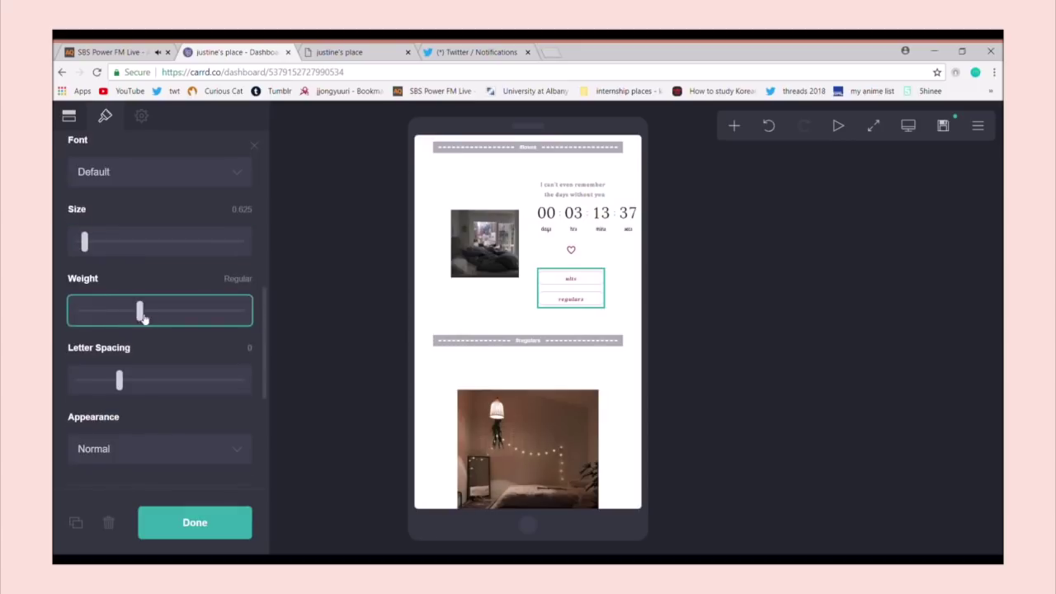
Step: Arrange the ults and regulars buttons next to each other using manual mobile settings, with spacing between them
scroll(145, 320, down, 3)
drag(139, 379, 110, 379)
click(232, 441)
scroll(221, 404, down, 1)
click(181, 440)
click(149, 464)
scroll(116, 445, down, 1)
drag(78, 444, 90, 443)
Step: Shrink the heart icon under the countdown and adjust the quote text's mobile appearance
click(571, 249)
click(105, 115)
drag(98, 390, 89, 393)
click(571, 191)
click(105, 116)
scroll(161, 324, down, 2)
scroll(157, 346, down, 2)
click(149, 443)
scroll(554, 302, down, 1)
Step: Place the regulars section's photo and name list side by side on mobile and shrink the list text to the minimum size
click(551, 262)
click(105, 115)
scroll(165, 330, down, 6)
click(235, 417)
click(571, 363)
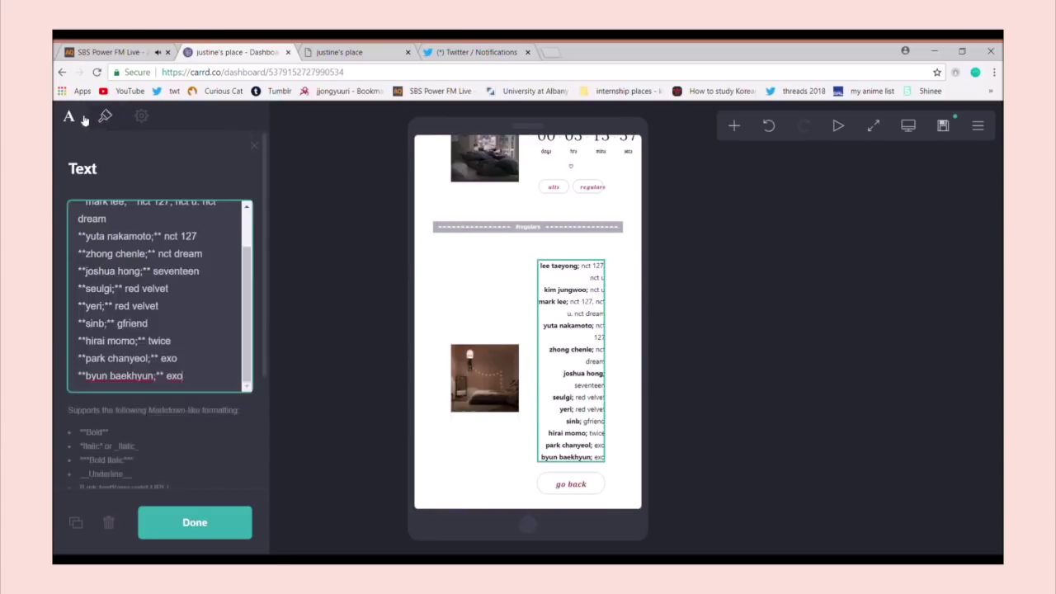
click(105, 115)
drag(98, 390, 64, 386)
Step: Switch the regulars section's go back button to manual mobile settings and adjust its spacing
click(571, 385)
click(105, 116)
scroll(98, 325, down, 3)
scroll(198, 371, down, 5)
click(231, 416)
drag(80, 444, 100, 445)
scroll(516, 354, down, 2)
Step: Place the johnny suh section's photo and details side by side on mobile and adjust the details text
click(511, 300)
click(105, 115)
scroll(166, 330, down, 6)
click(233, 416)
click(571, 330)
click(105, 116)
Step: Set the johnny suh section's go back and next label size to 0.625 and adjust the buttons' manual mobile spacing
click(543, 392)
scroll(104, 228, down, 3)
drag(96, 240, 86, 244)
click(571, 225)
click(562, 376)
scroll(165, 330, down, 6)
click(245, 418)
scroll(245, 418, down, 2)
drag(80, 445, 102, 446)
Step: Set the johnny suh section's go back and next buttons to Auto width and a height of 1.5
scroll(156, 262, up, 6)
drag(195, 237, 177, 237)
drag(90, 237, 78, 238)
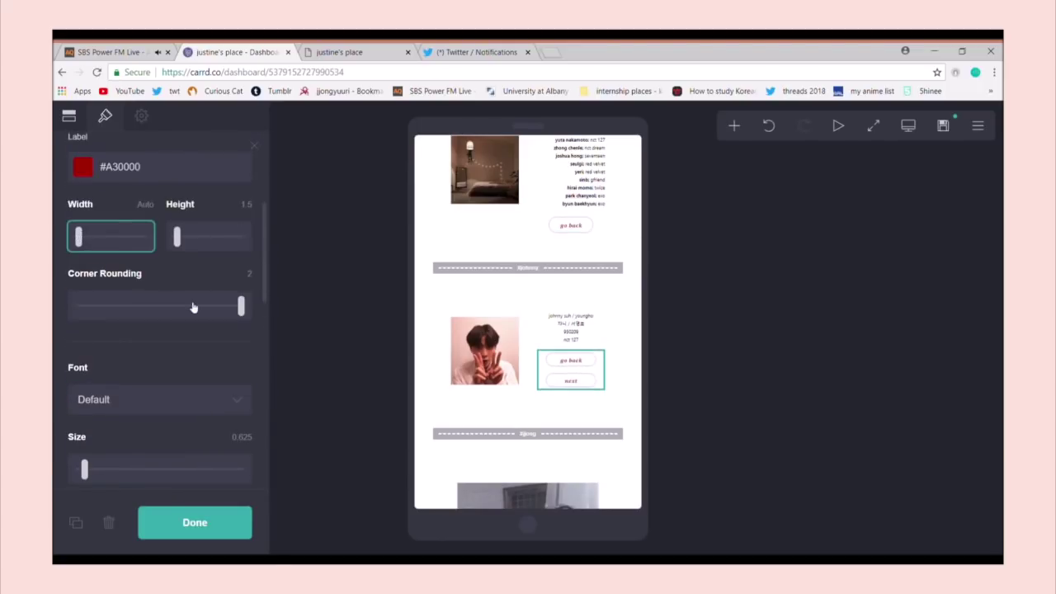
scroll(194, 307, down, 6)
click(107, 304)
scroll(528, 355, down, 2)
Step: Place the photo and details side by side on mobile in the section below johnny suh, and shrink the details text
click(528, 312)
click(105, 115)
scroll(165, 330, down, 6)
click(232, 291)
click(158, 389)
click(571, 339)
scroll(153, 387, down, 5)
scroll(154, 330, up, 1)
drag(91, 176, 83, 179)
Step: Shrink that section's go back and next buttons and set their mobile spacing manually
click(571, 381)
scroll(198, 290, down, 6)
click(232, 415)
scroll(190, 396, down, 2)
click(80, 445)
scroll(99, 330, up, 6)
drag(104, 315, 87, 315)
scroll(87, 330, down, 6)
drag(79, 449, 96, 452)
Step: Fine-tune the mobile spacing of the section's content and reduce the height of its go back and next buttons
click(571, 215)
scroll(165, 371, down, 6)
click(94, 453)
click(571, 382)
drag(196, 240, 186, 240)
scroll(495, 355, down, 3)
Step: Place the young k section's photo and details side by side on mobile and shrink the details text to the minimum size
click(435, 245)
click(105, 115)
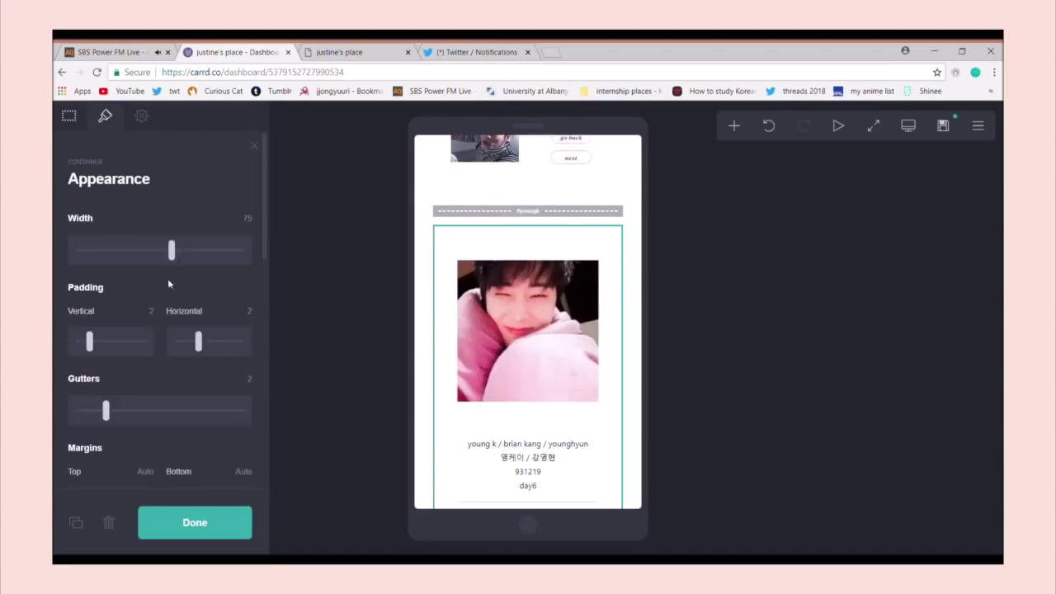
scroll(213, 330, down, 10)
click(232, 416)
click(137, 403)
click(571, 284)
drag(91, 388, 78, 391)
Step: Shrink the young k section's go back and next buttons and adjust their manual mobile spacing
click(572, 320)
click(233, 415)
drag(79, 446, 93, 447)
scroll(94, 371, up, 6)
drag(93, 237, 86, 239)
scroll(189, 270, up, 3)
drag(187, 237, 177, 238)
Step: Place the kim lip section's photo and details side by side in the mobile layout
scroll(495, 363, down, 2)
click(444, 355)
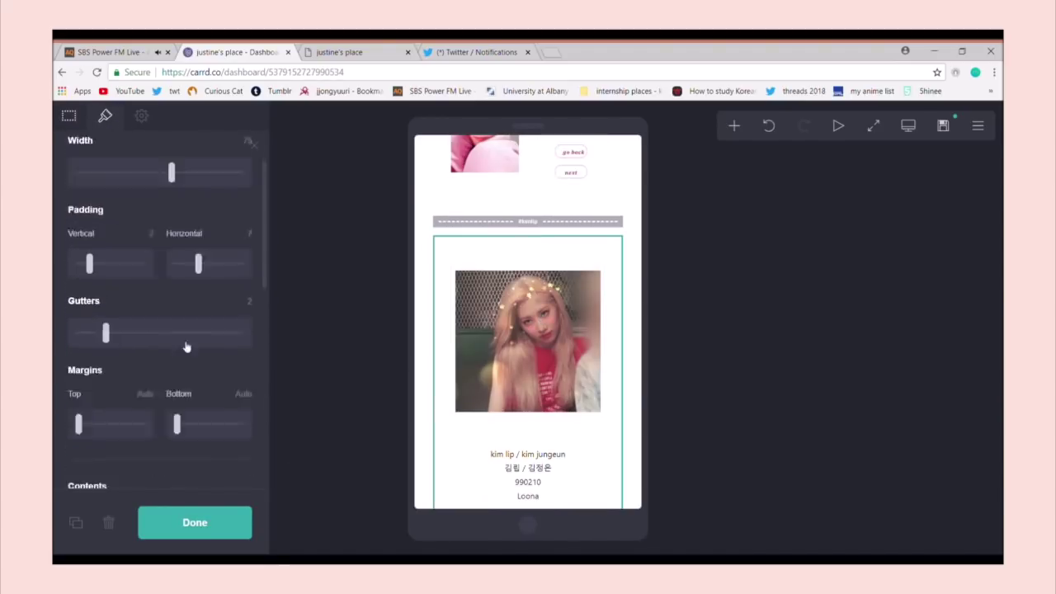
scroll(165, 371, down, 10)
click(232, 415)
click(172, 413)
Step: Adjust the appearance of the kim lip section's details and buttons to fit beside the photo on mobile
click(572, 288)
click(107, 118)
scroll(554, 333, up, 4)
drag(88, 389, 94, 410)
click(571, 184)
scroll(528, 346, down, 10)
Step: Set the section below kim lip's to keep its photo and content side by side on mobile
click(442, 388)
scroll(182, 371, down, 10)
click(233, 415)
click(571, 279)
click(571, 313)
scroll(540, 283, down, 2)
Step: Keep the following section's photo and content side by side on mobile and shrink its content to the minimum size
click(444, 355)
scroll(182, 372, down, 10)
click(233, 415)
click(570, 278)
click(107, 118)
drag(94, 319, 78, 319)
Step: Place the carrd tutorial section's photo and text side by side on mobile, shrink its heading and set the description's size to 0.625
click(446, 268)
scroll(165, 371, down, 10)
click(232, 415)
click(571, 246)
drag(97, 388, 91, 389)
scroll(542, 247, down, 1)
click(545, 203)
drag(89, 452, 83, 448)
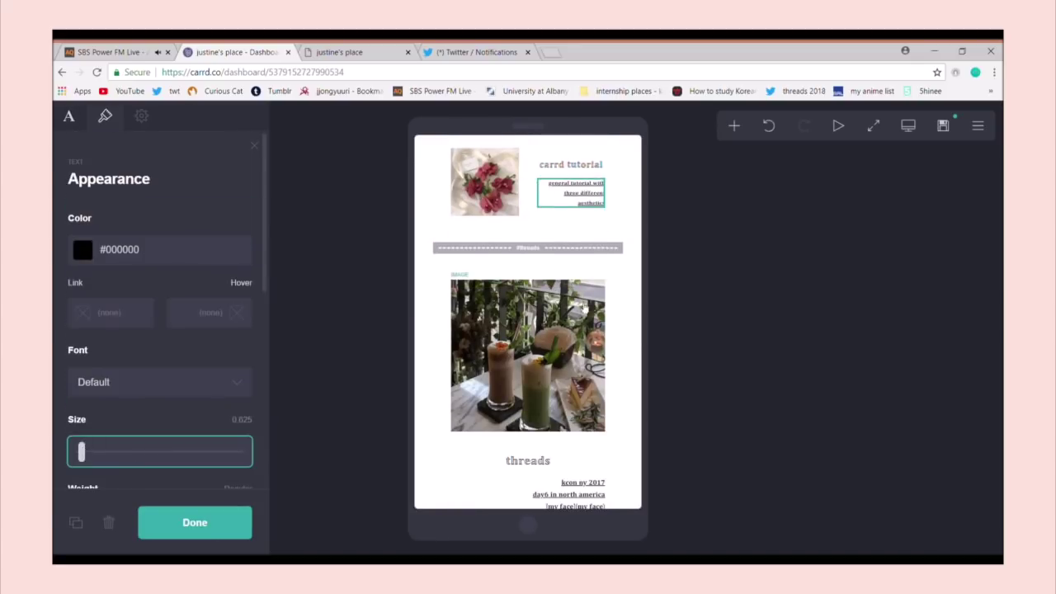
Step: Place the threads section's photo and text side by side on mobile and reduce the text size
click(445, 330)
scroll(182, 371, down, 10)
click(234, 417)
click(571, 438)
drag(88, 187, 81, 186)
click(195, 523)
Step: Switch to the desktop view and reduce the size of the profile text beside the picture
scroll(525, 402, up, 20)
click(908, 125)
click(660, 221)
click(104, 116)
drag(97, 388, 83, 388)
click(195, 523)
Step: Review the desktop layout of the page's sections
scroll(719, 356, down, 3)
scroll(587, 311, up, 4)
scroll(584, 311, down, 20)
scroll(583, 311, down, 6)
scroll(584, 311, up, 15)
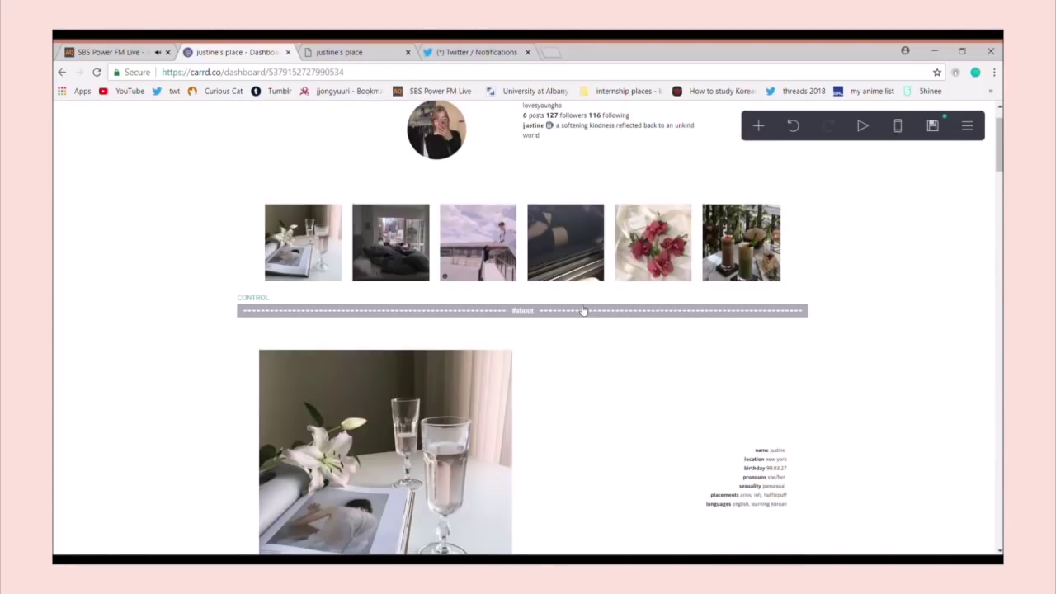
Step: Close the profile header's settings without changes and publish the site's changes
click(326, 136)
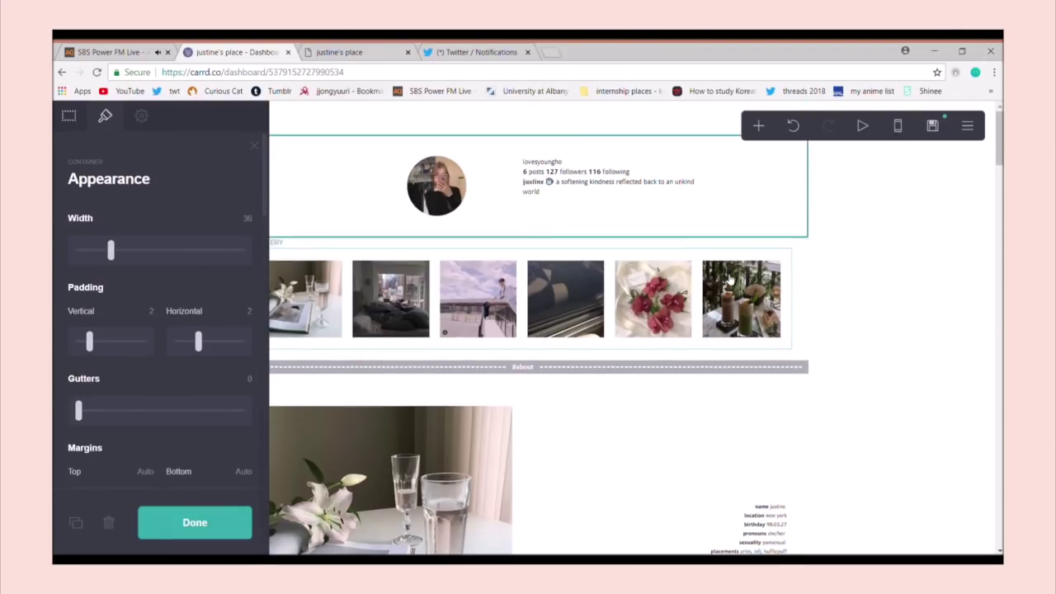
click(239, 522)
click(934, 127)
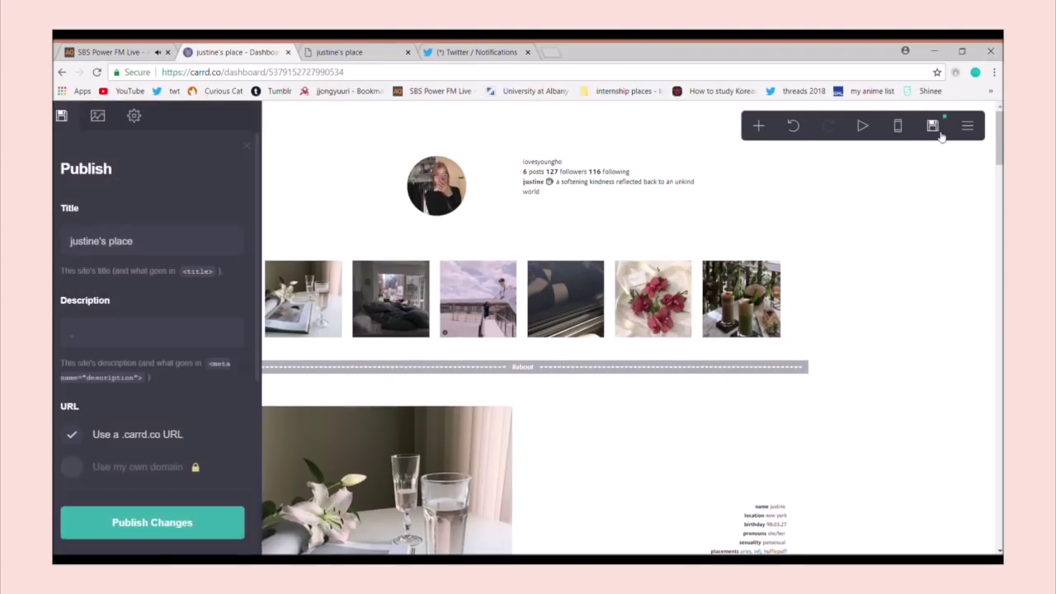
click(159, 529)
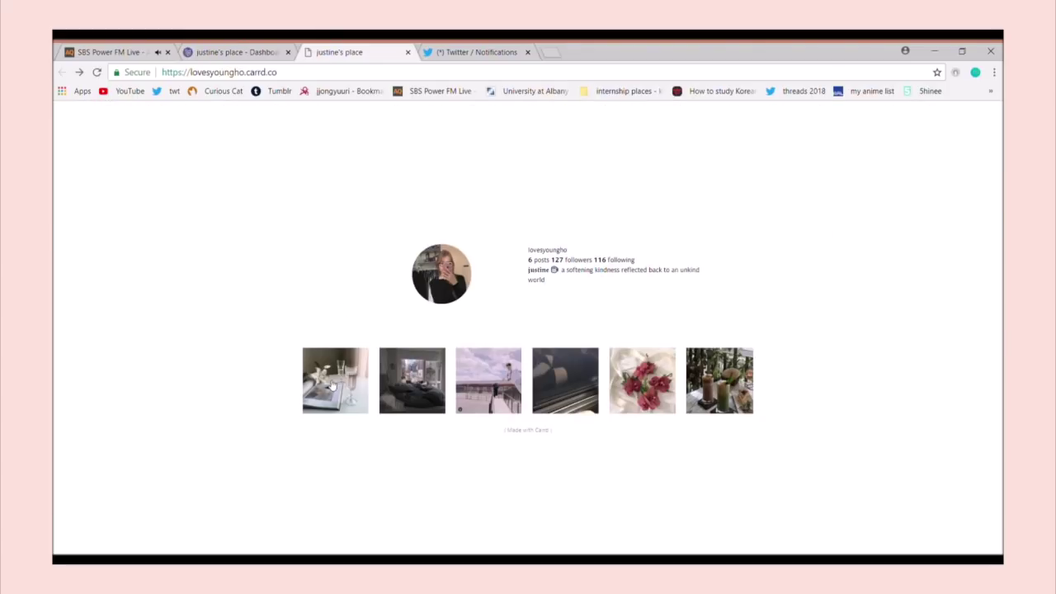
Step: Check the published site by opening sections from its photo gallery and returning to the main page
click(327, 379)
click(435, 376)
click(435, 377)
click(373, 336)
click(487, 408)
click(63, 73)
click(567, 382)
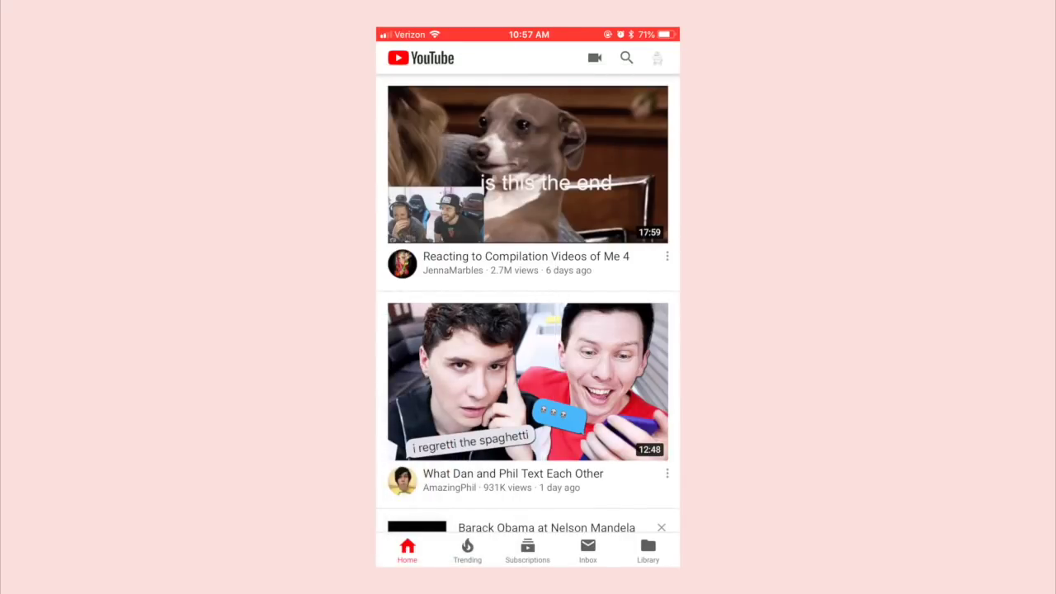
Step: Take a screenshot of the YouTube mobile app's home feed, crop it to the navigation bar and save it to Photos
key(Print)
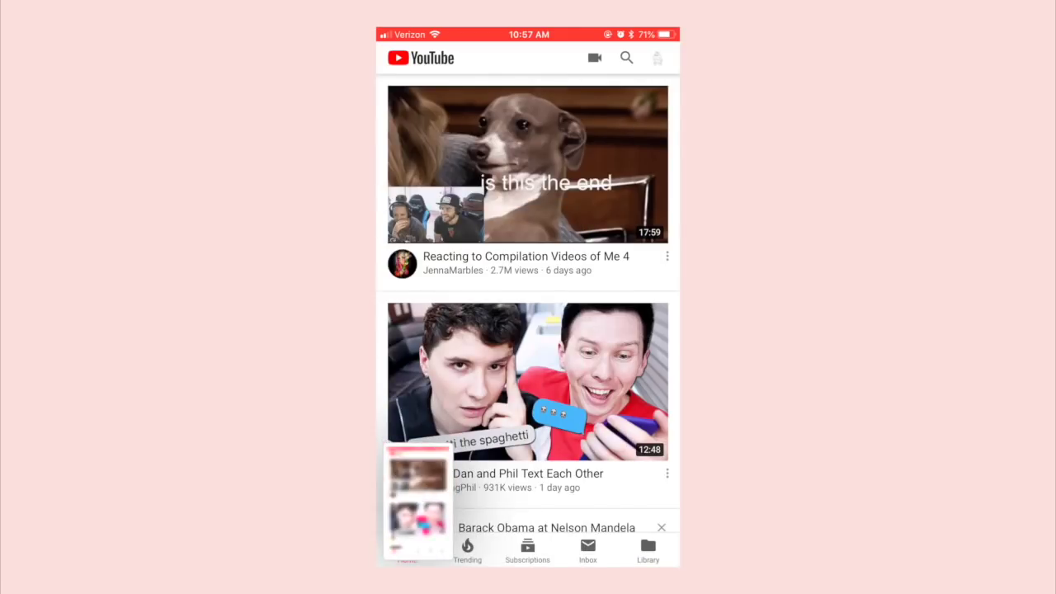
click(417, 502)
drag(528, 106, 528, 452)
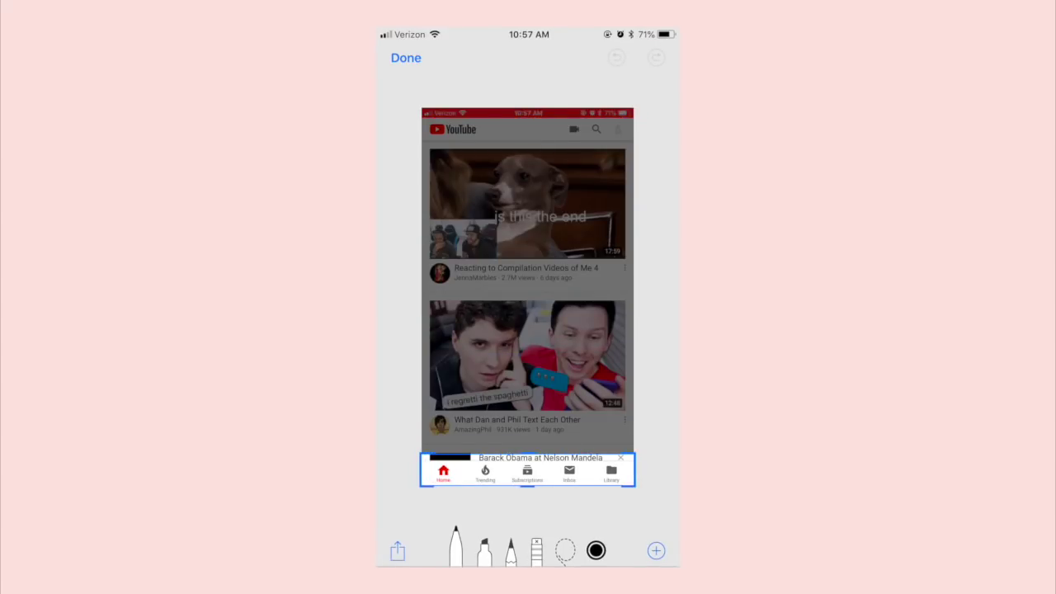
click(406, 58)
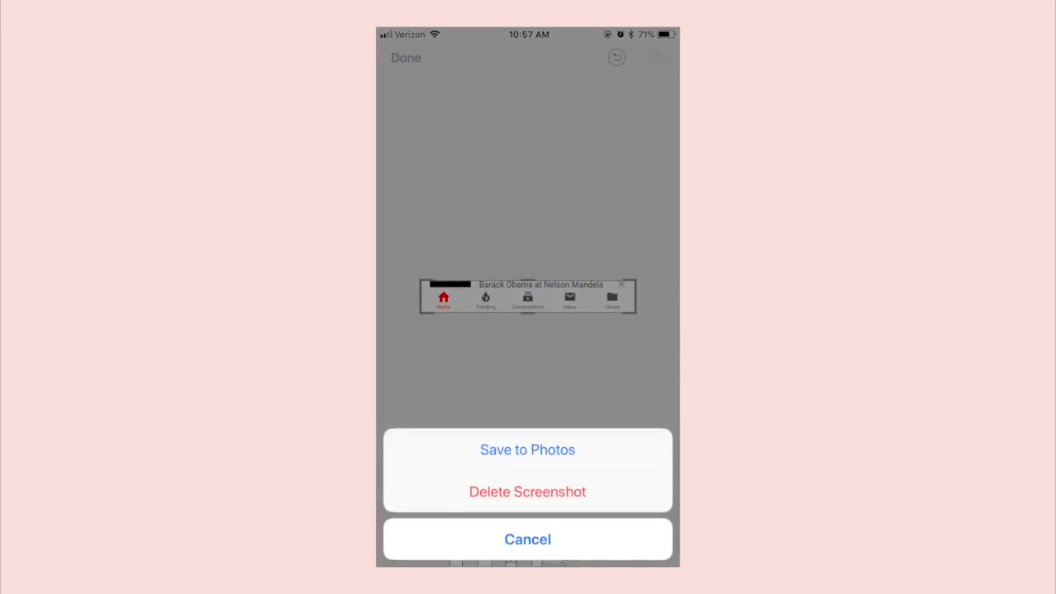
click(528, 449)
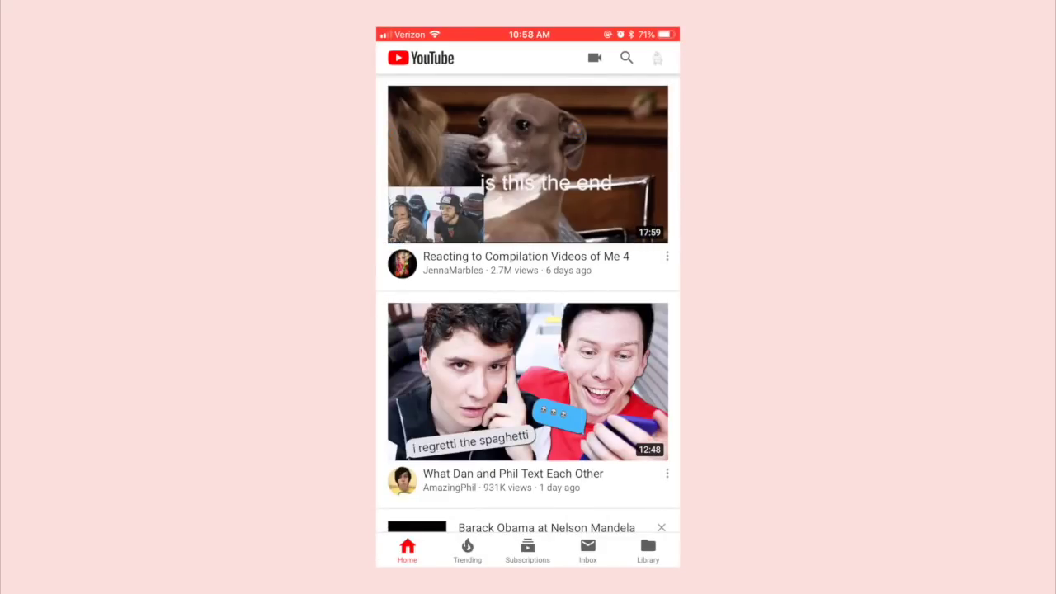
Step: Take another YouTube screenshot and crop it to the "JULY PLAN WITH ME" video entry
key(Print)
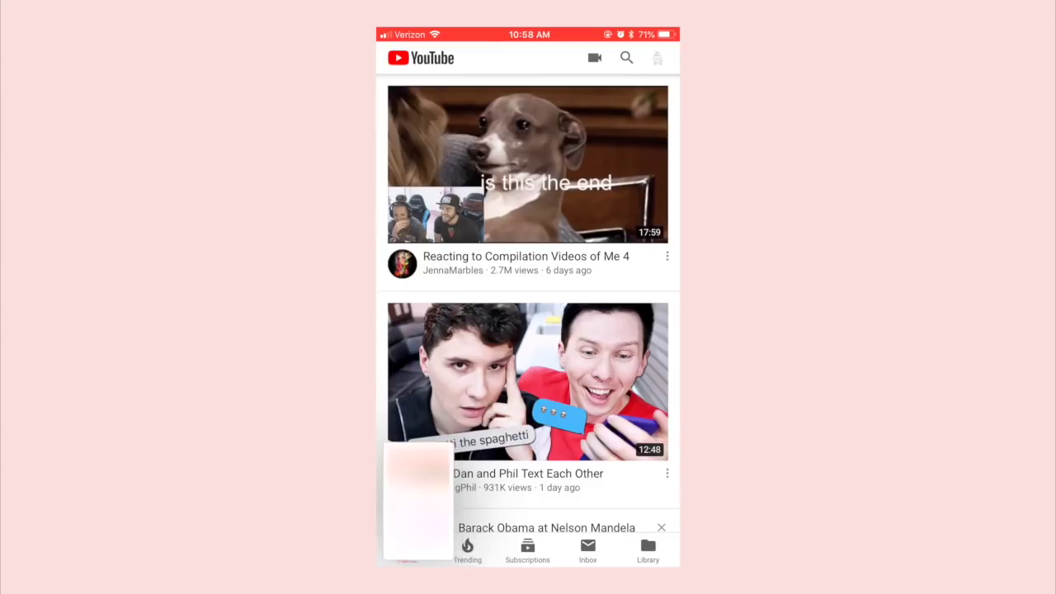
click(419, 498)
drag(527, 486, 527, 168)
mouse_move(527, 107)
mouse_down()
mouse_move(527, 120)
mouse_move(527, 107)
mouse_up()
drag(527, 168, 528, 145)
drag(528, 317, 528, 316)
click(406, 58)
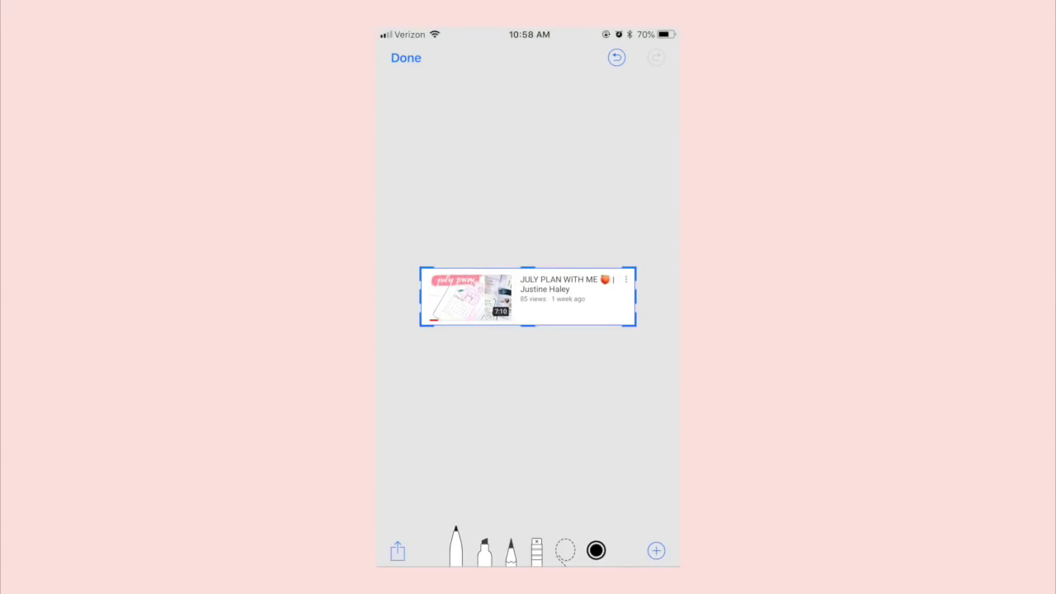
Step: Paint over the video entry's title and channel name with a white highlighter and trim the crop slightly
click(595, 551)
click(473, 550)
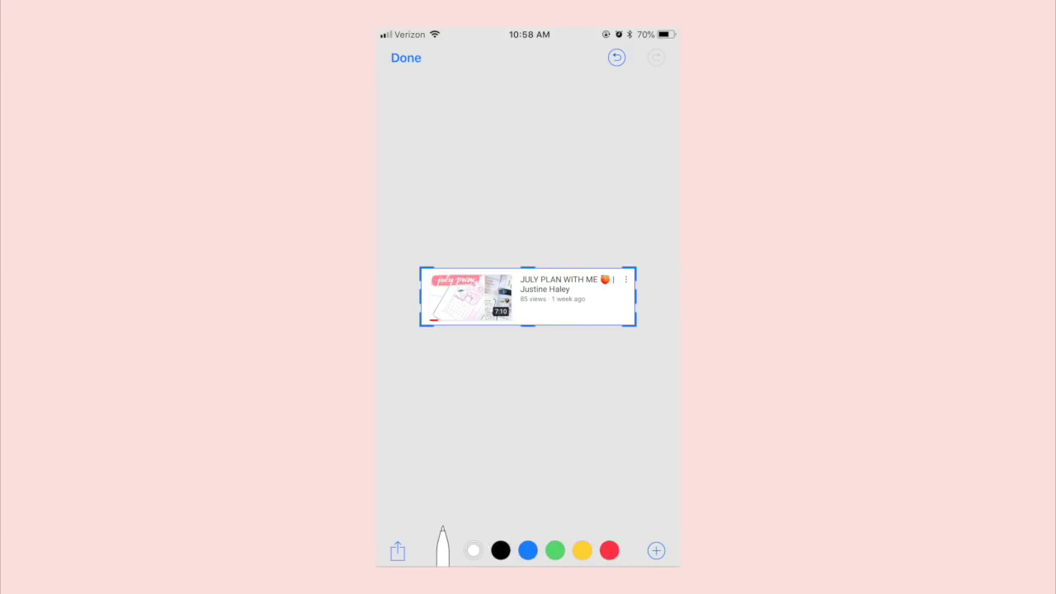
click(443, 549)
click(486, 551)
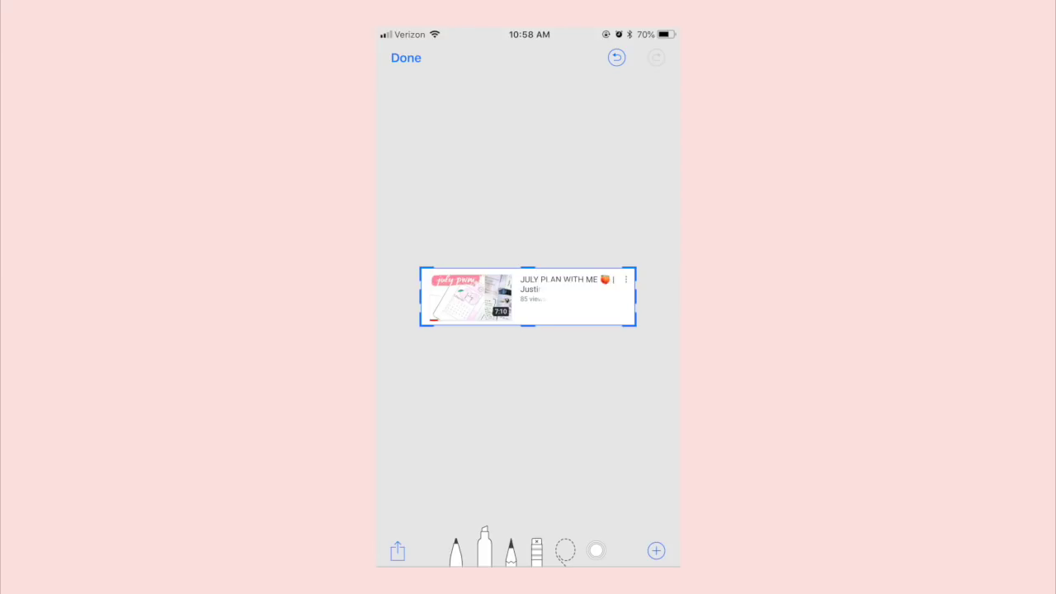
click(616, 57)
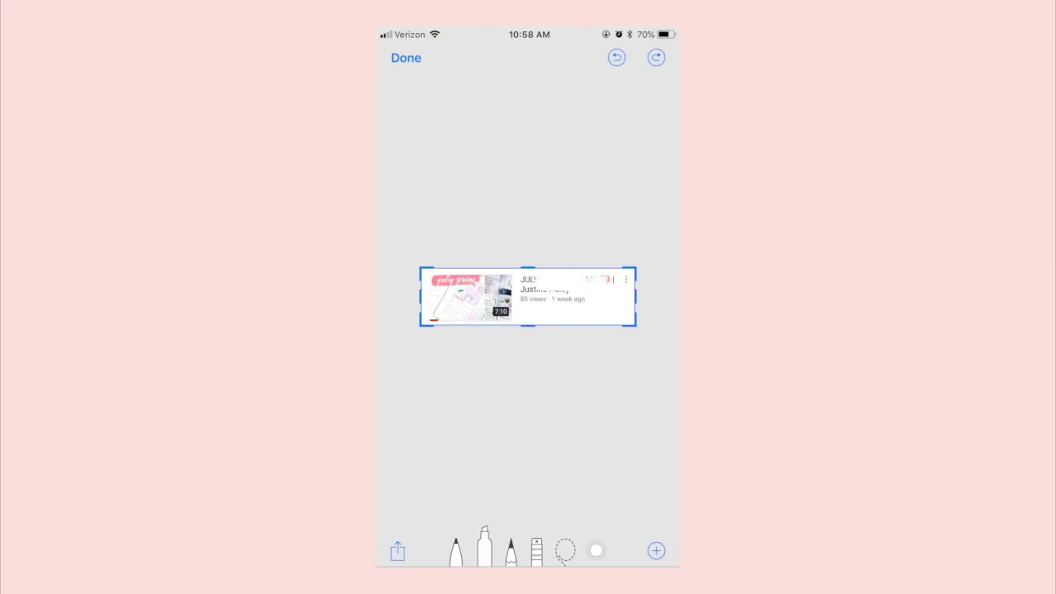
click(657, 57)
drag(528, 268, 529, 272)
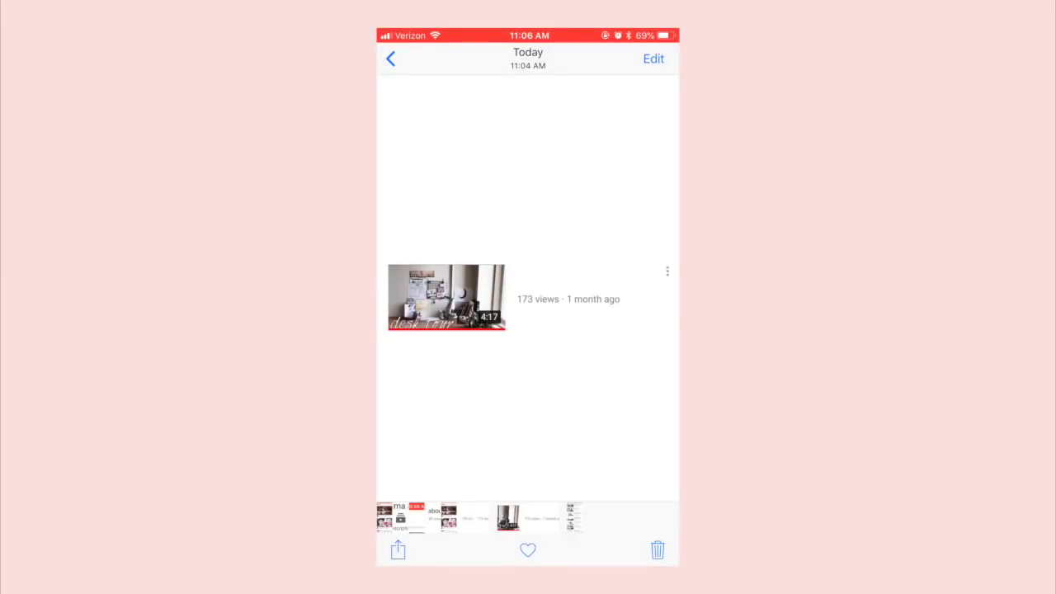
Step: Add the text "my loves ..." to the desk tour image in Photos with Markup and position it above the view count
click(529, 297)
click(529, 297)
click(654, 58)
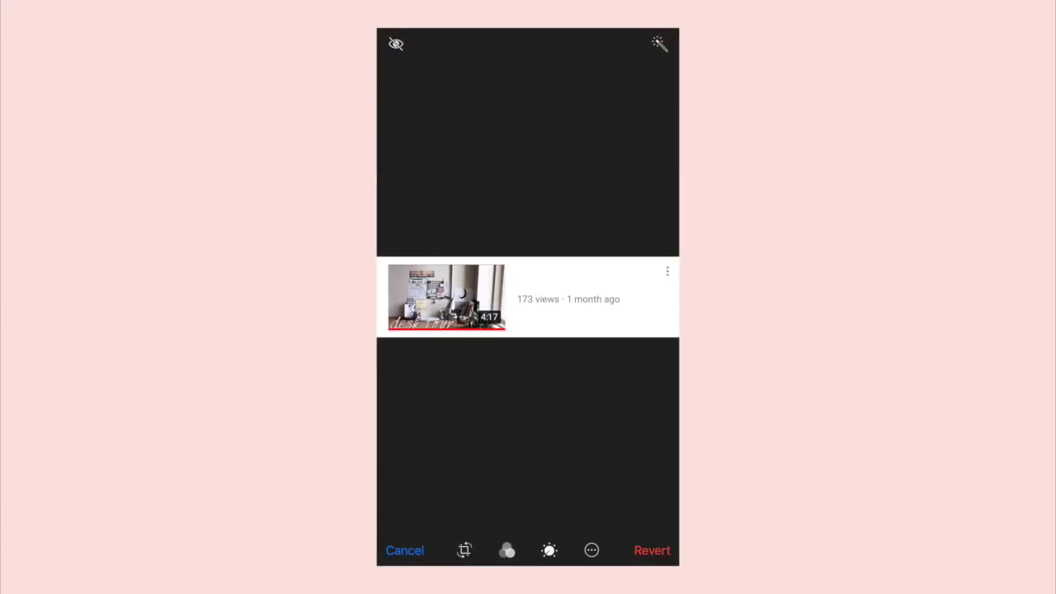
click(592, 550)
click(416, 463)
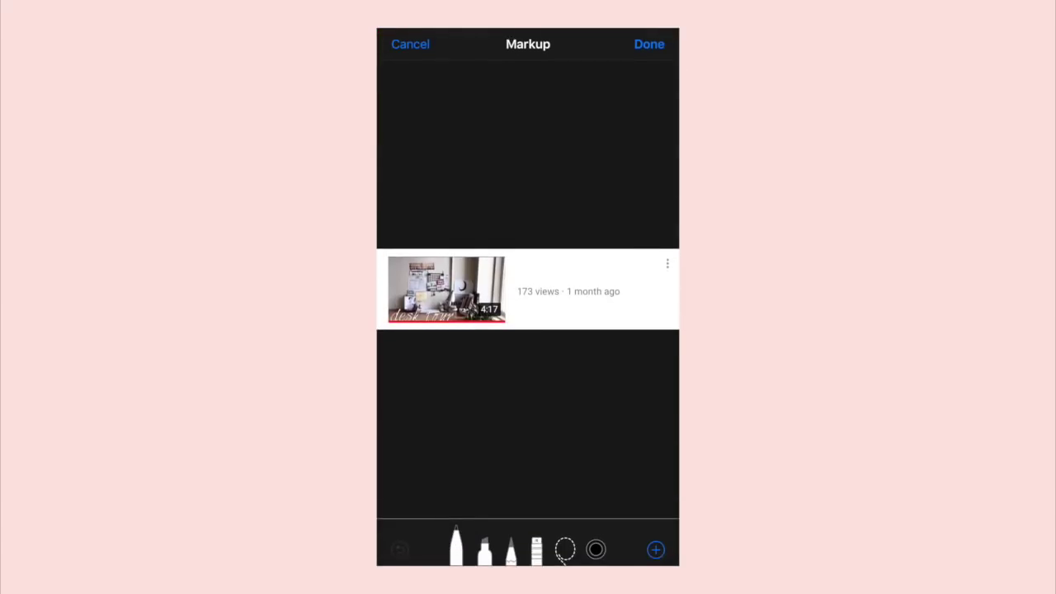
click(655, 550)
click(584, 434)
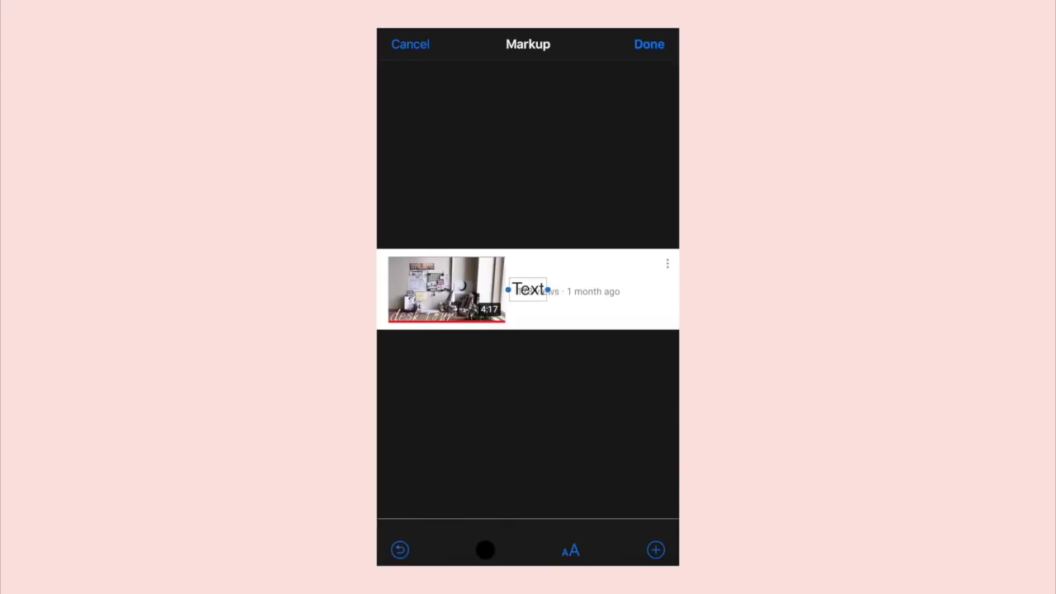
double_click(529, 290)
key(BackSpace)
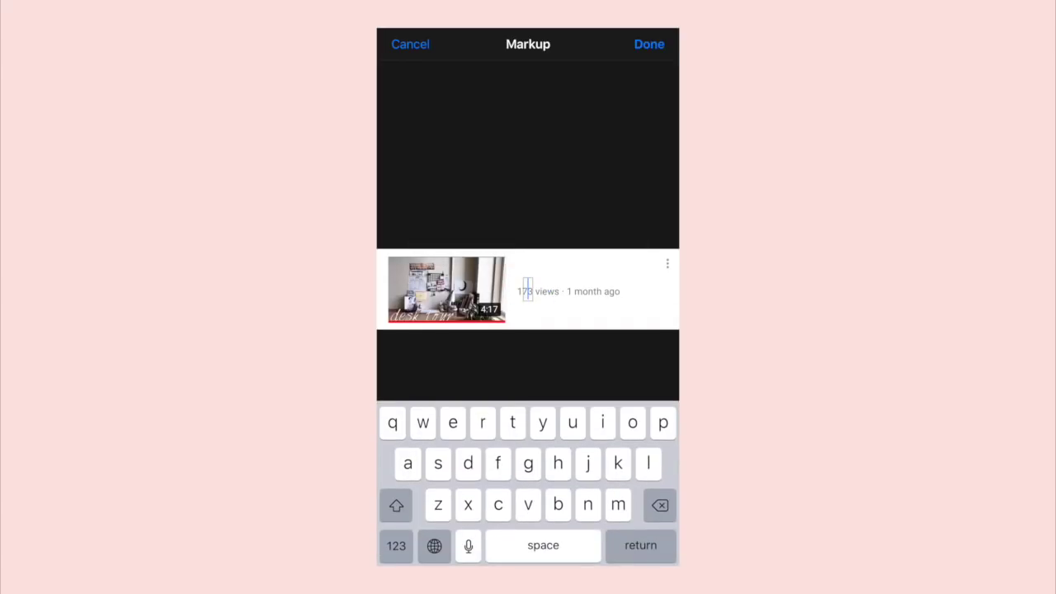
text(my lov)
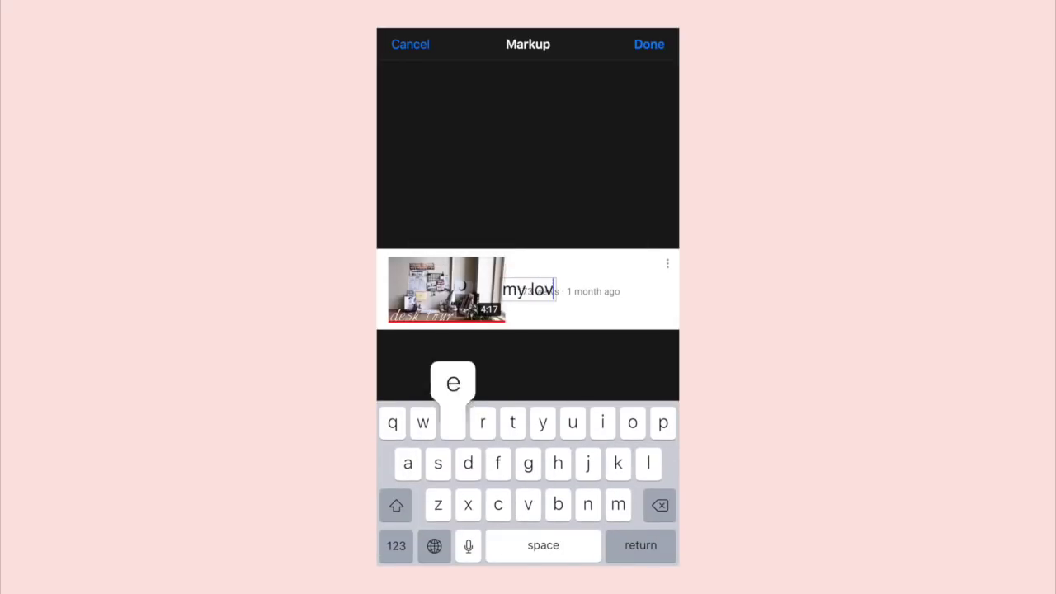
text(es...)
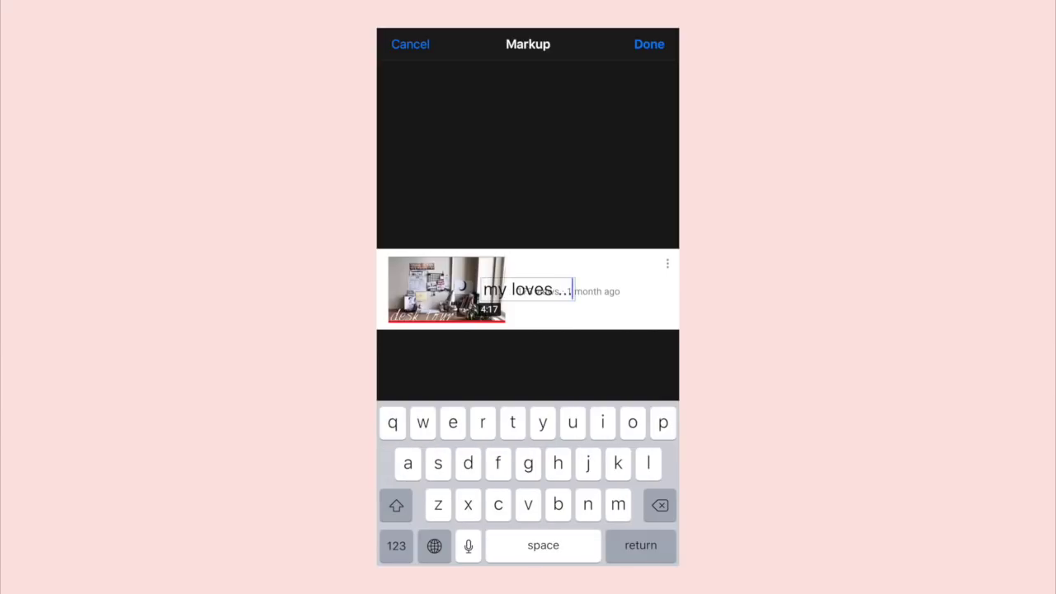
drag(528, 290, 560, 273)
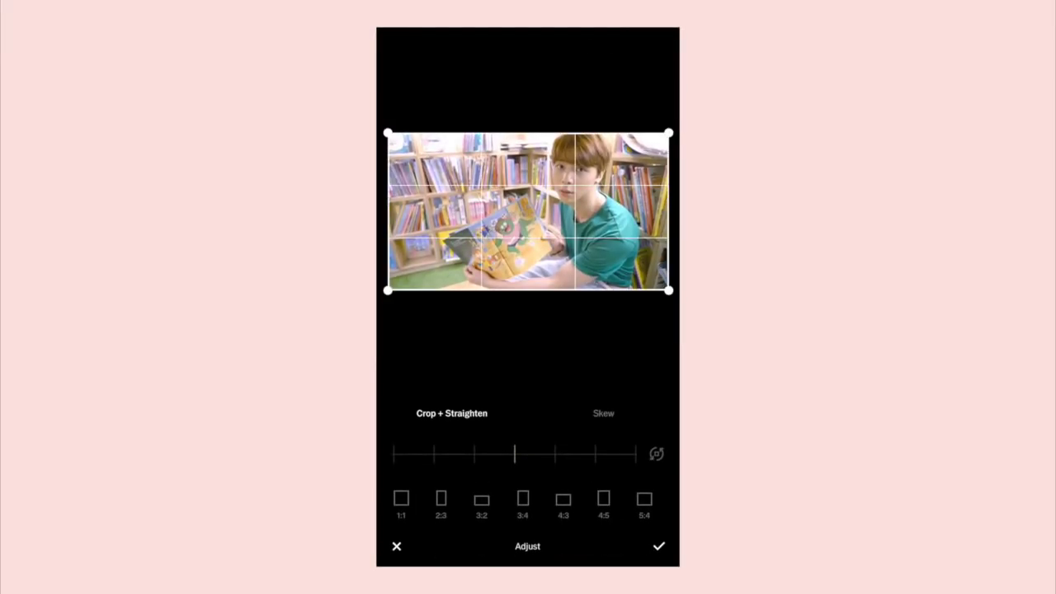
Step: Apply the crop to the bookshelf photo in VSCO and open one of its editing adjustments
click(659, 547)
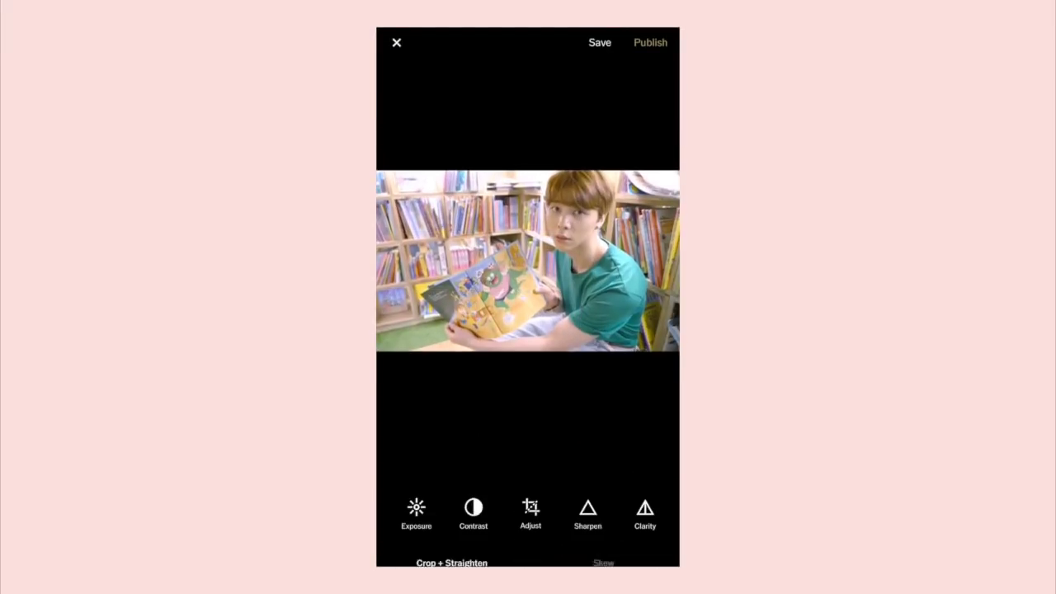
scroll(529, 499, right, 5)
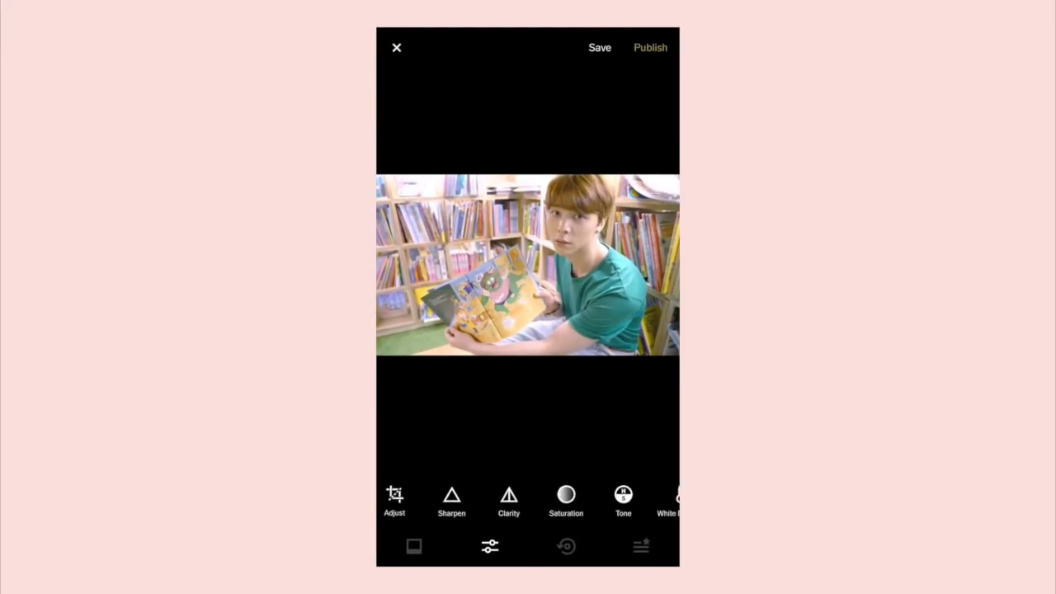
click(614, 501)
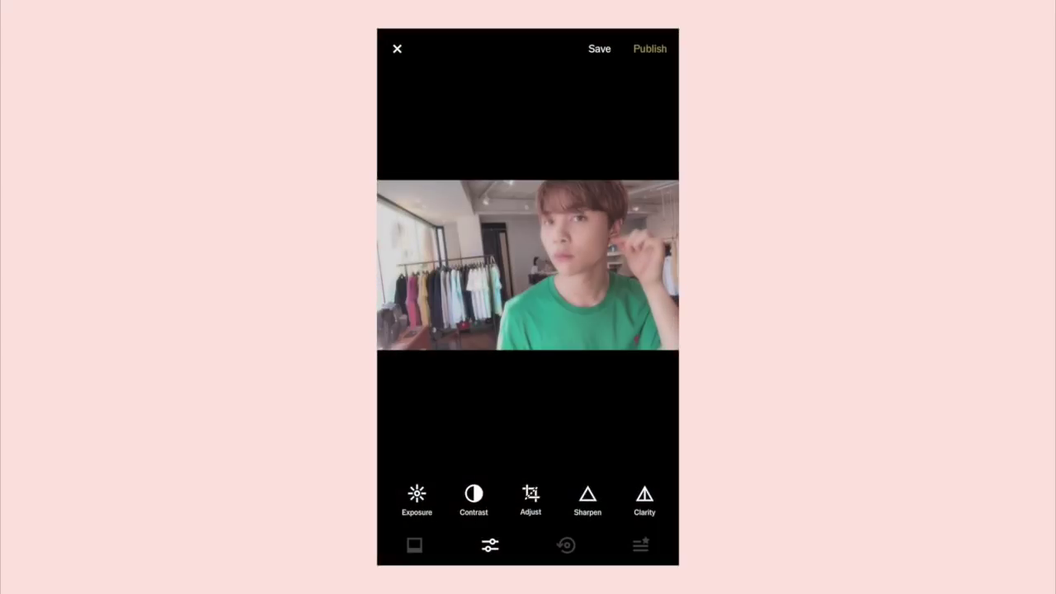
Step: Crop a narrow strip off the side of the clothing store photo
click(531, 499)
drag(388, 212, 402, 212)
click(659, 546)
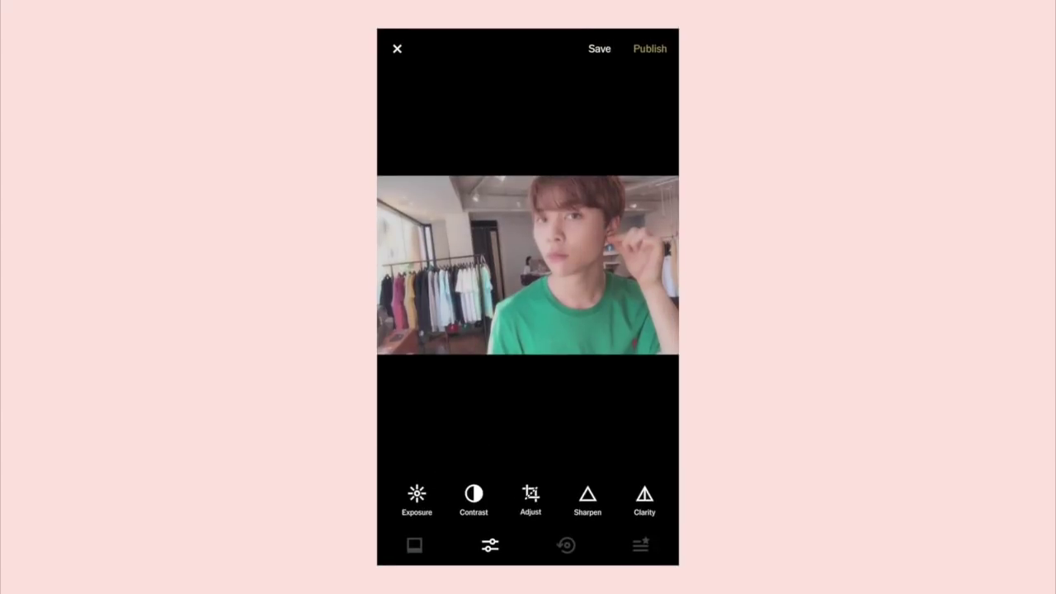
Step: Add grain of about 4.8 to the clothing store photo and apply the Fade adjustment
scroll(528, 499, right, 6)
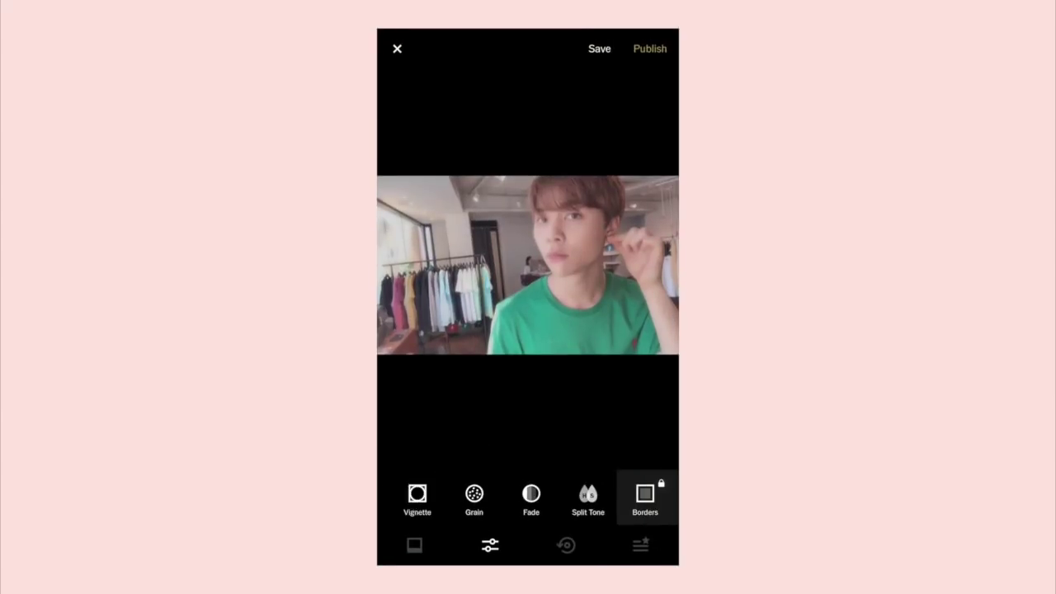
click(445, 499)
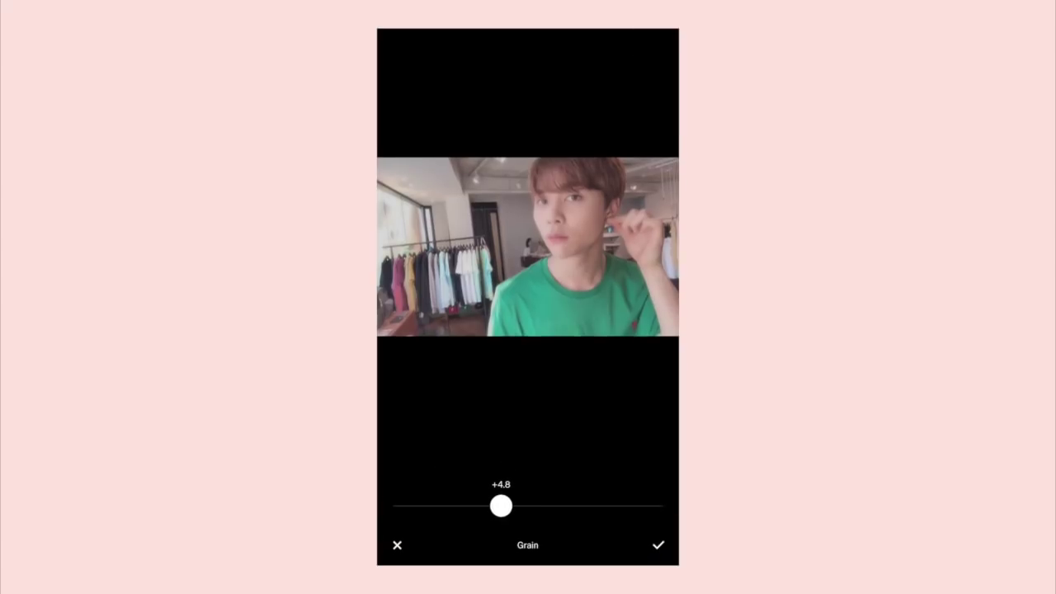
drag(501, 506, 498, 506)
click(658, 545)
click(503, 500)
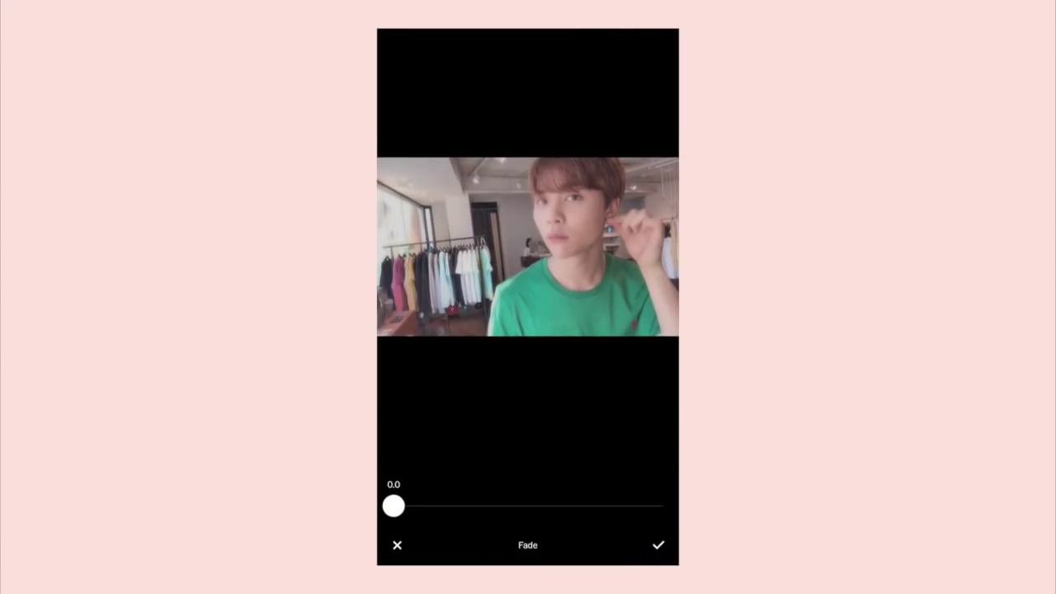
click(658, 545)
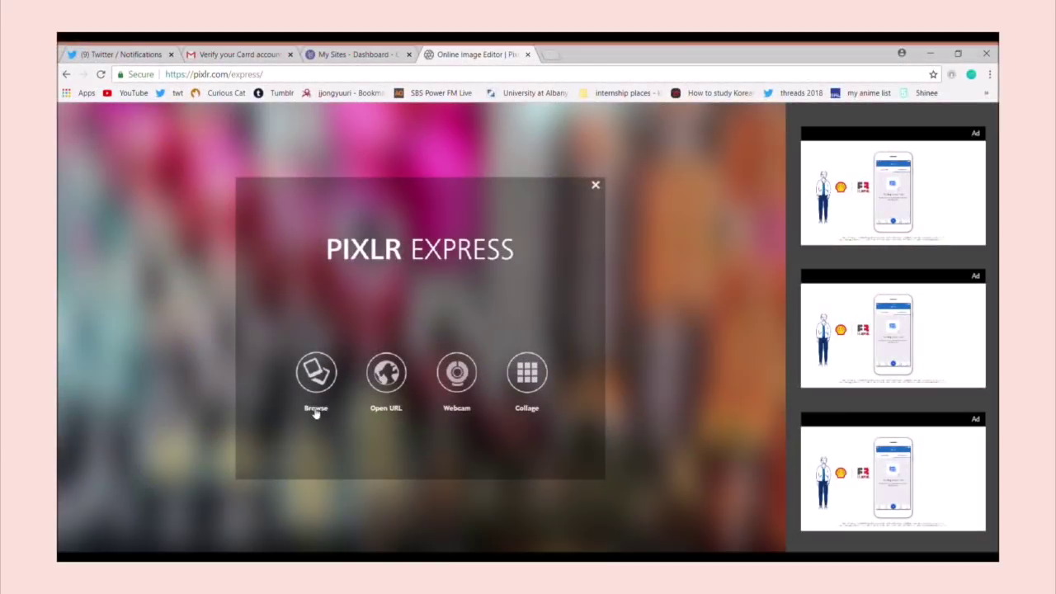
Step: Open the "about me ..." image in Pixlr Express and paint over its leftover marks with a white Doodle brush of size 68
click(309, 394)
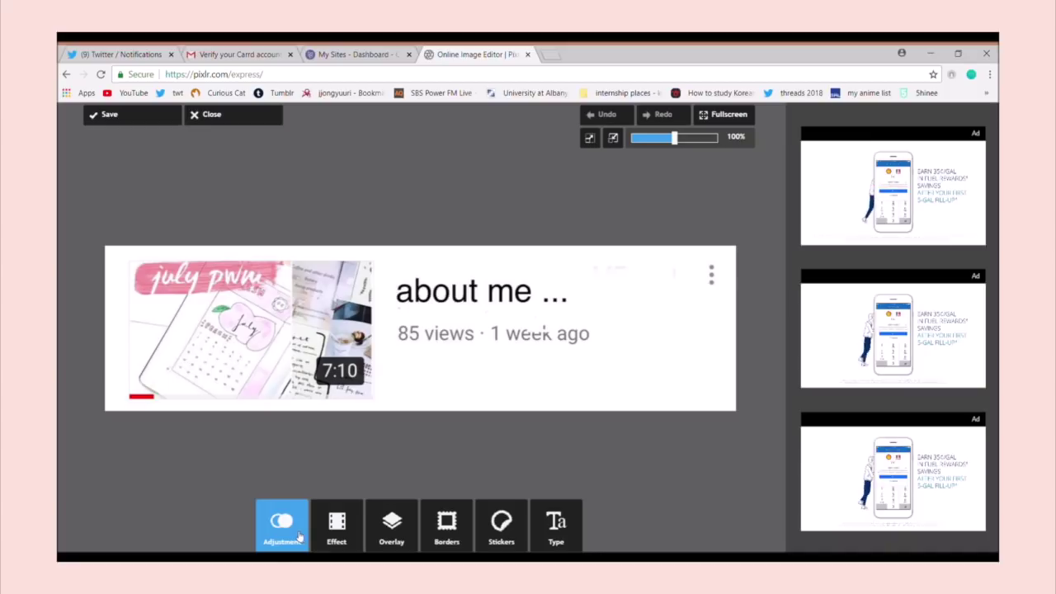
click(289, 528)
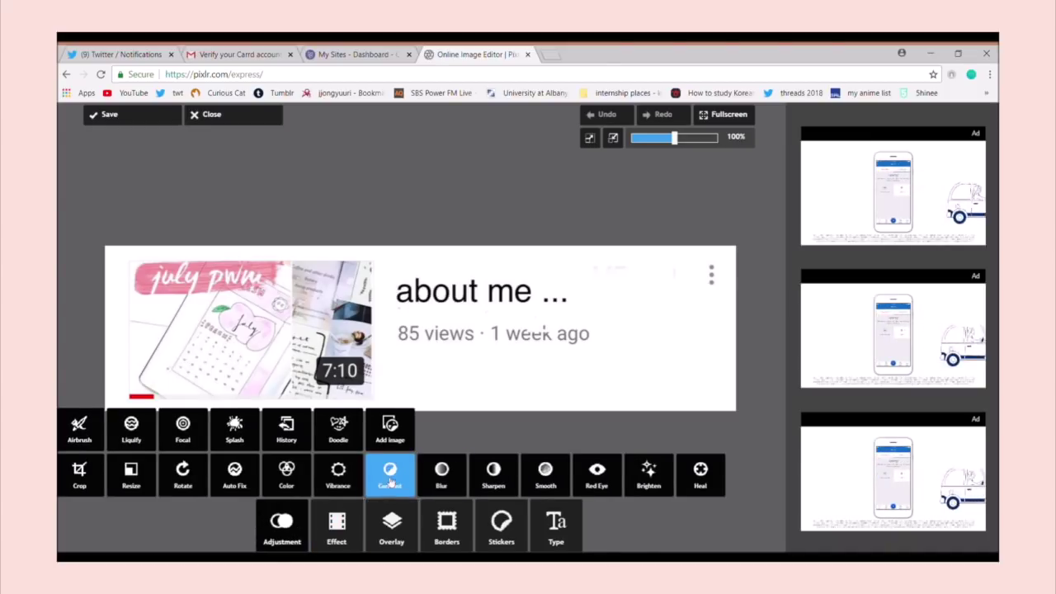
click(326, 431)
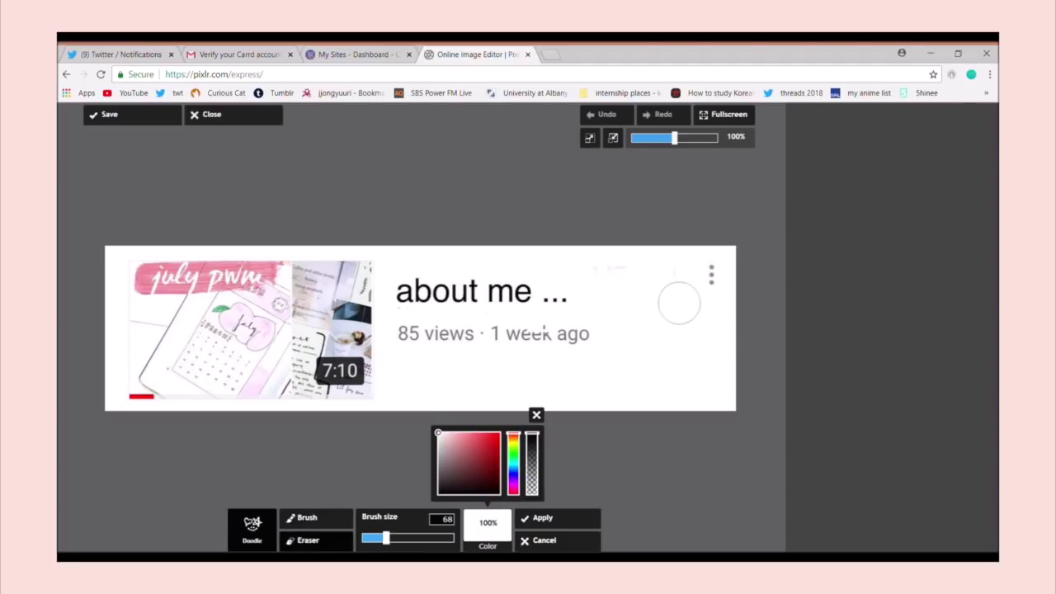
click(538, 416)
Step: Add the clothing store photo to the "about me ..." image, sized and positioned to cover the original video thumbnail
click(386, 429)
click(363, 537)
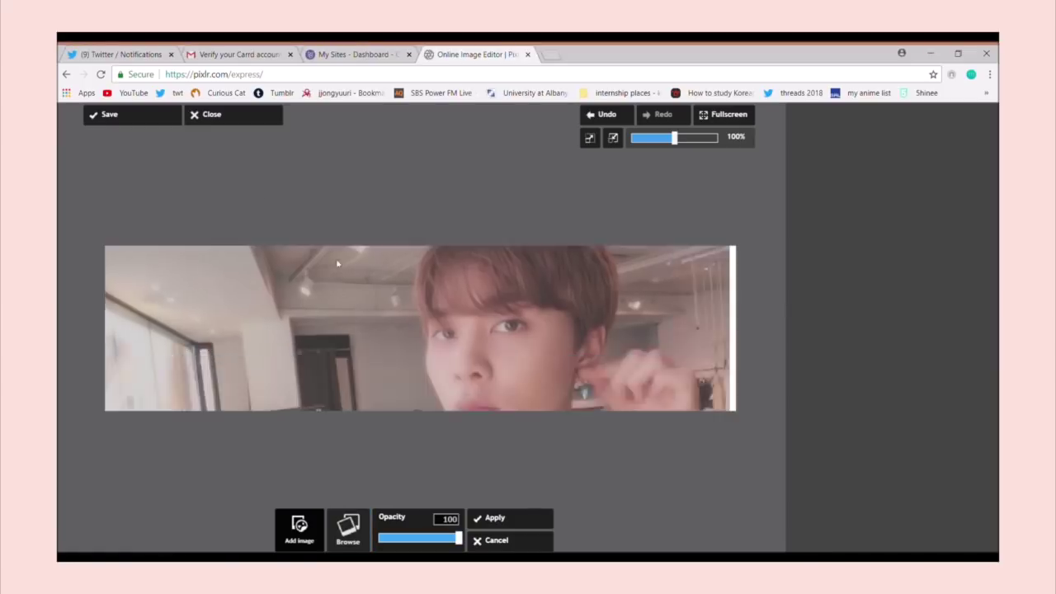
drag(583, 339, 340, 333)
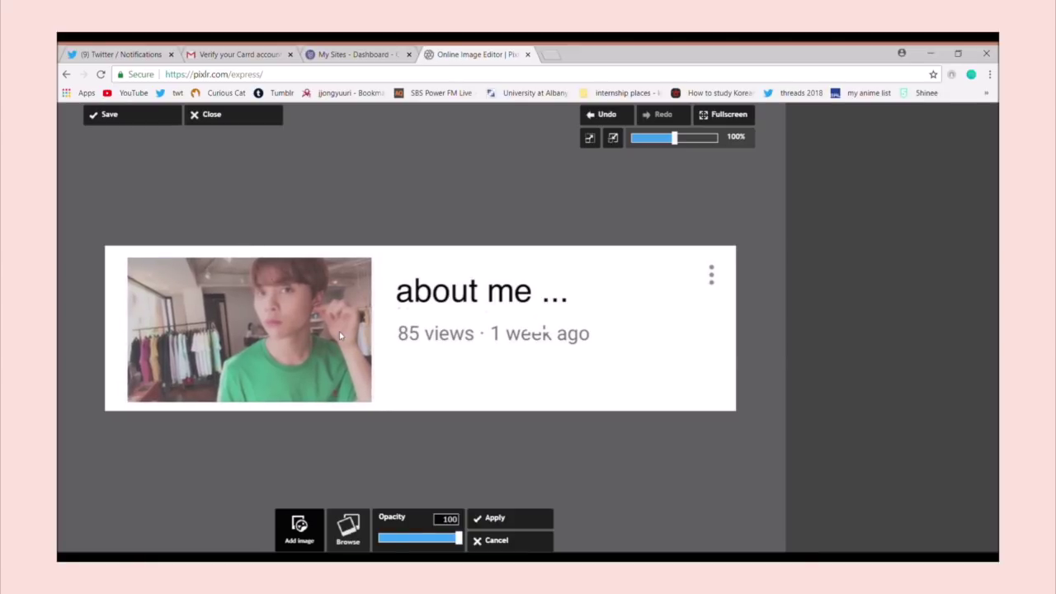
click(514, 518)
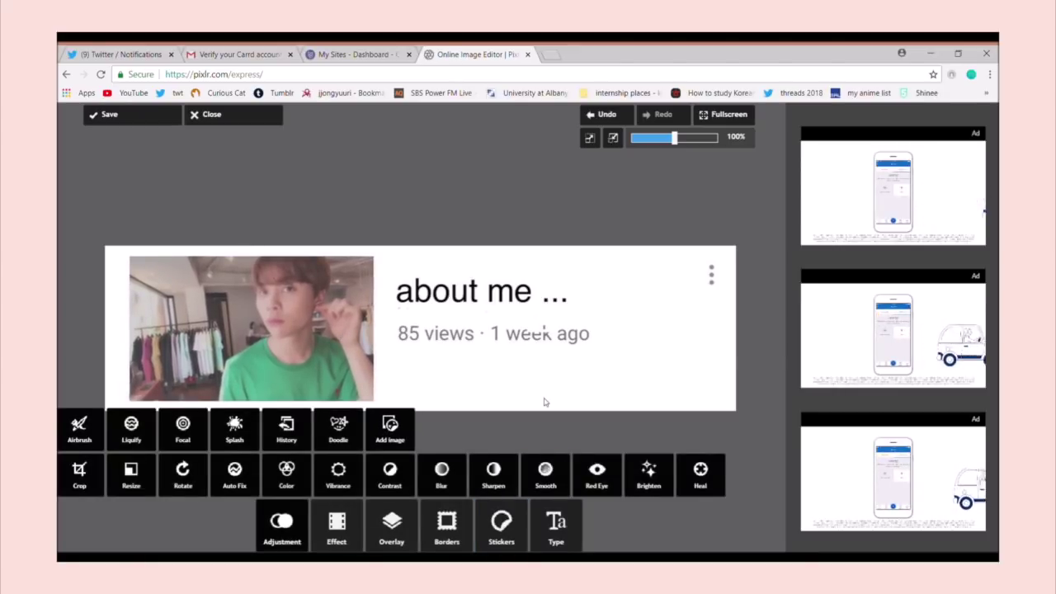
Step: Save the edited "about me ..." image and open the "my loves ..." image for editing
click(109, 114)
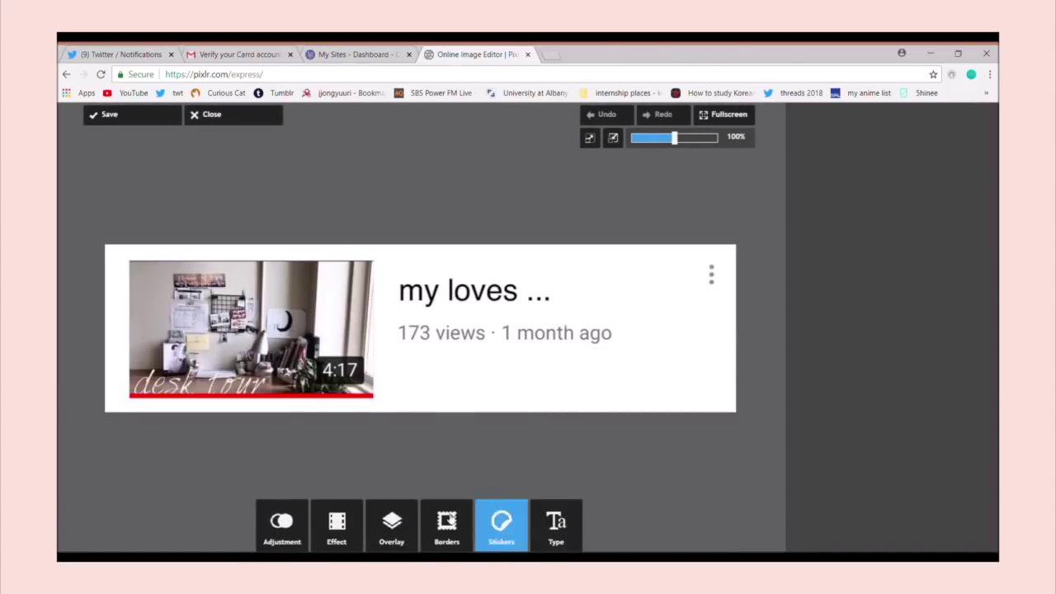
click(412, 534)
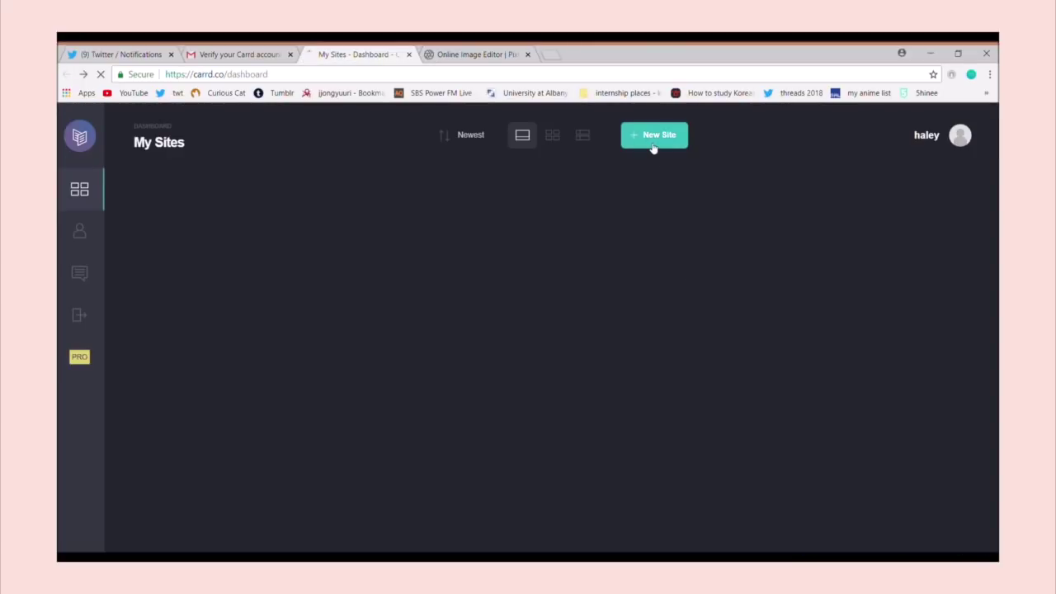
Step: Switch to Carrd and create a new site from the profile template with navigation buttons, a round avatar and an About section
scroll(545, 330, down, 3)
scroll(552, 330, down, 10)
click(731, 212)
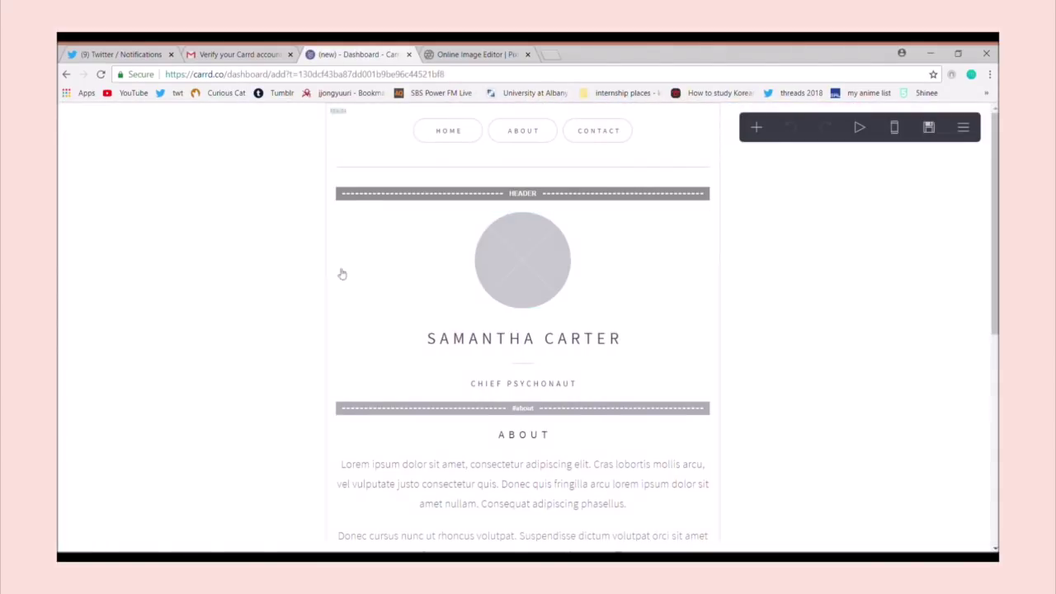
Step: Delete the template's top divider, the short divider and subtitle under the name, and the placeholder body text
click(377, 169)
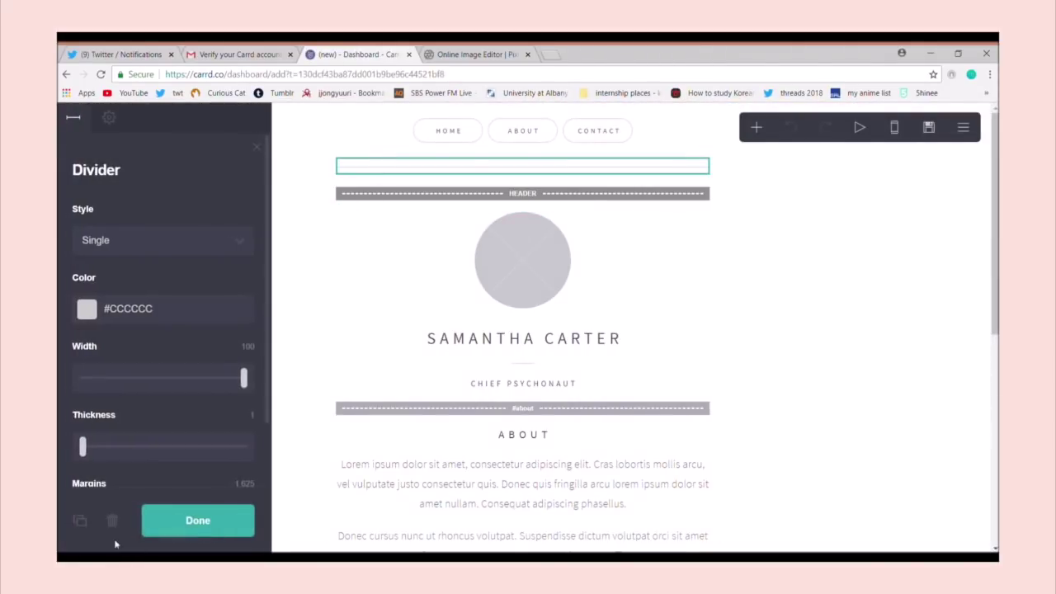
click(112, 520)
click(495, 334)
click(112, 520)
click(487, 336)
click(112, 521)
click(463, 421)
click(112, 522)
click(506, 448)
click(112, 521)
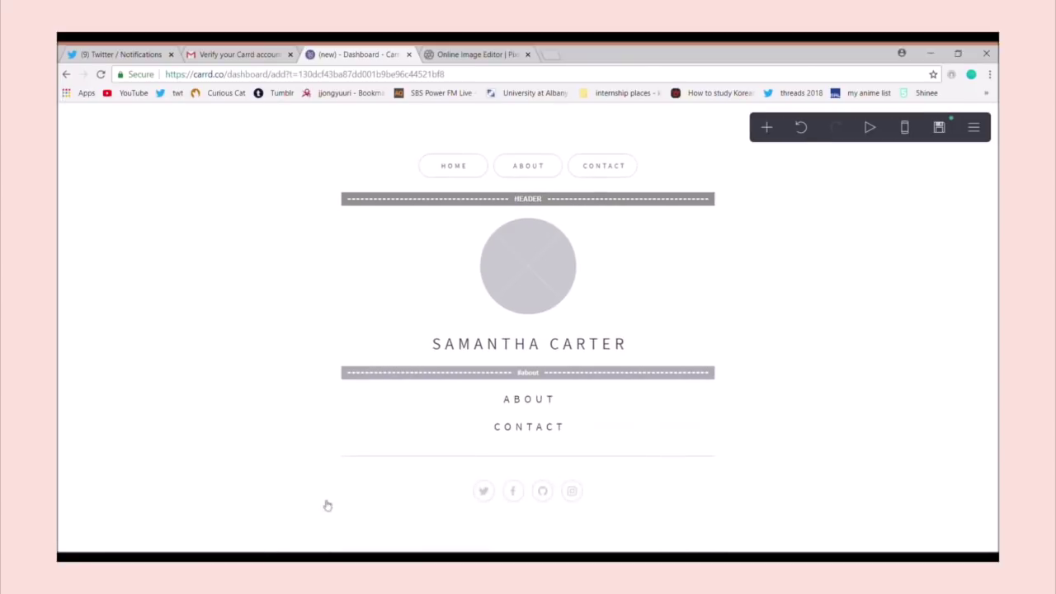
Step: Delete all remaining template elements to leave a blank page
click(495, 456)
click(112, 520)
click(454, 467)
click(112, 521)
click(462, 436)
click(113, 520)
click(113, 520)
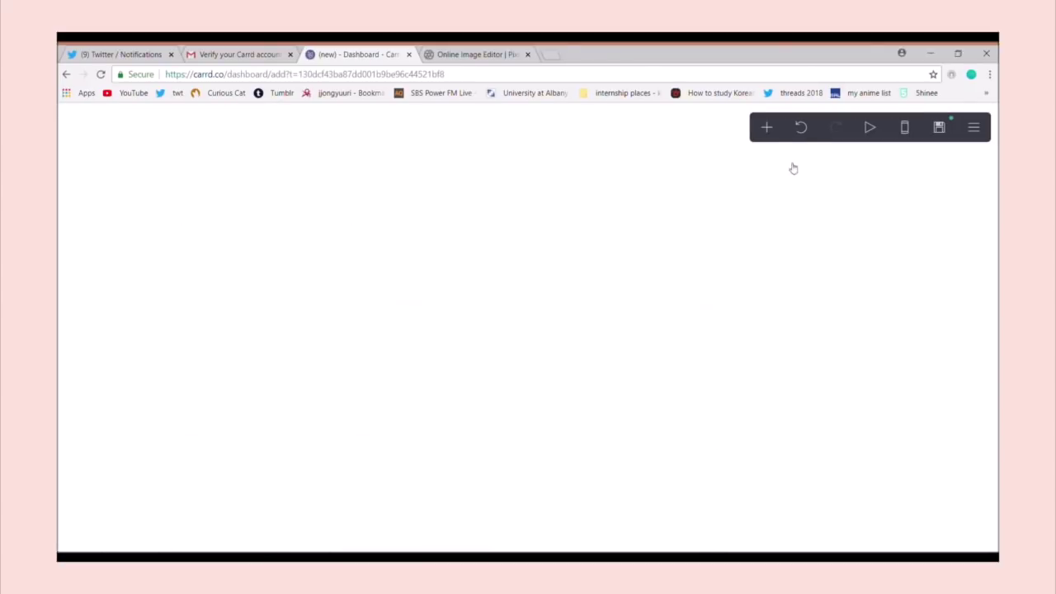
Step: Add the uncropped YouTube header screenshot as an image element and set its width to 18.875
click(766, 131)
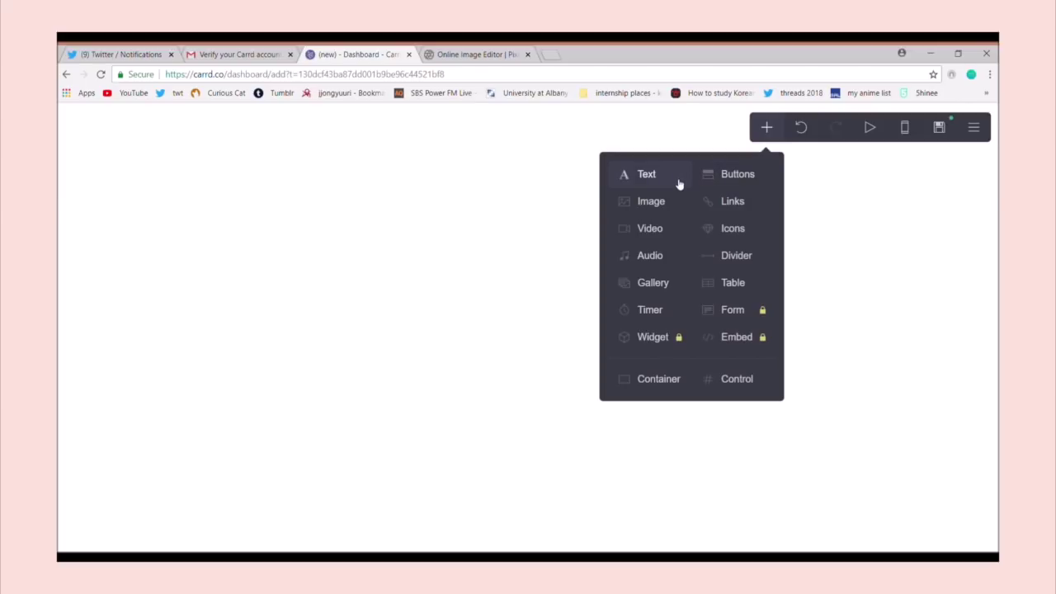
click(651, 201)
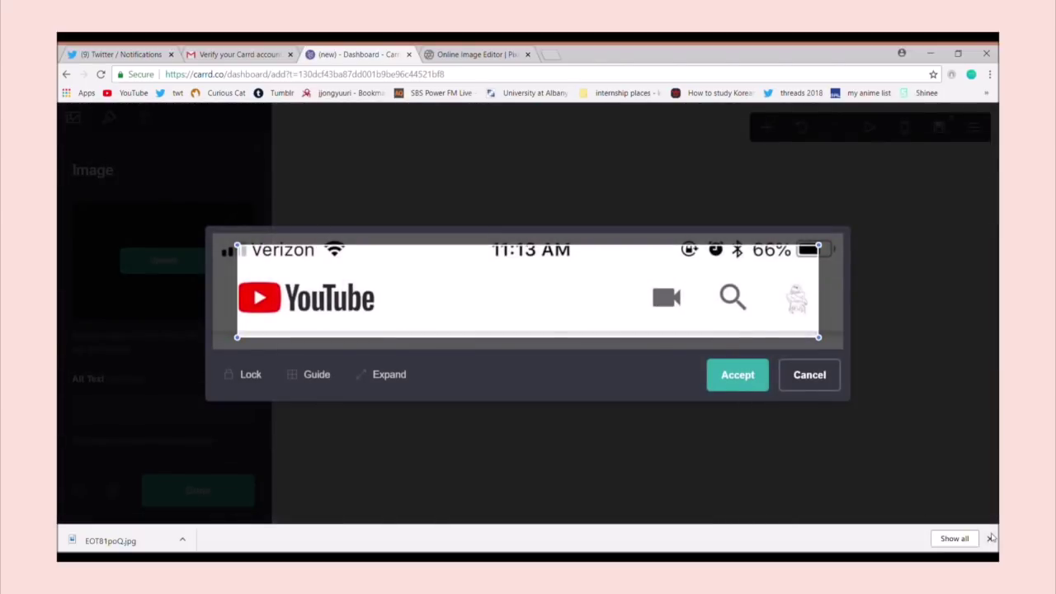
click(991, 538)
click(377, 389)
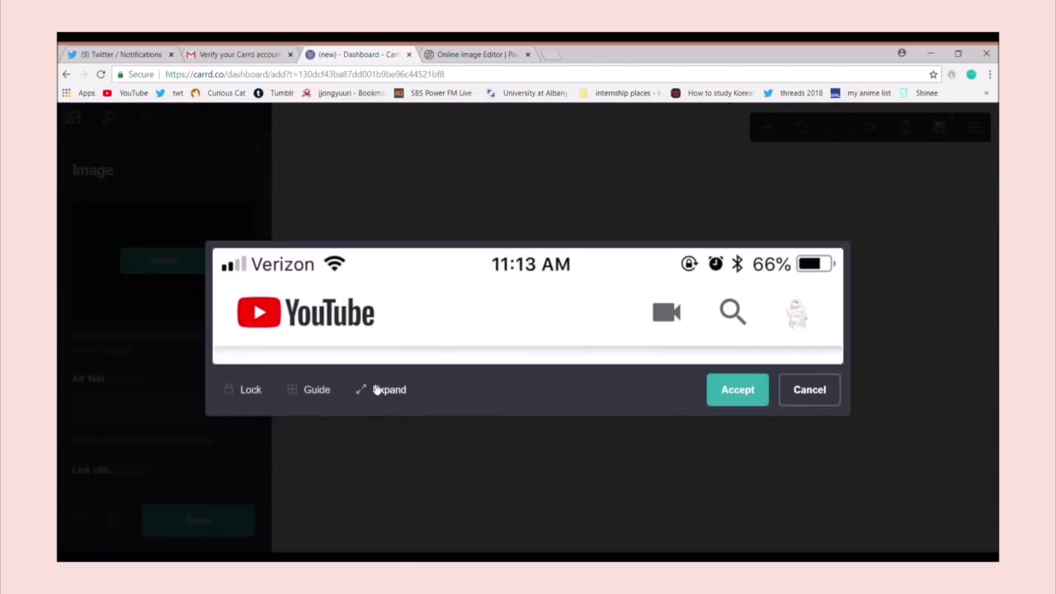
click(744, 393)
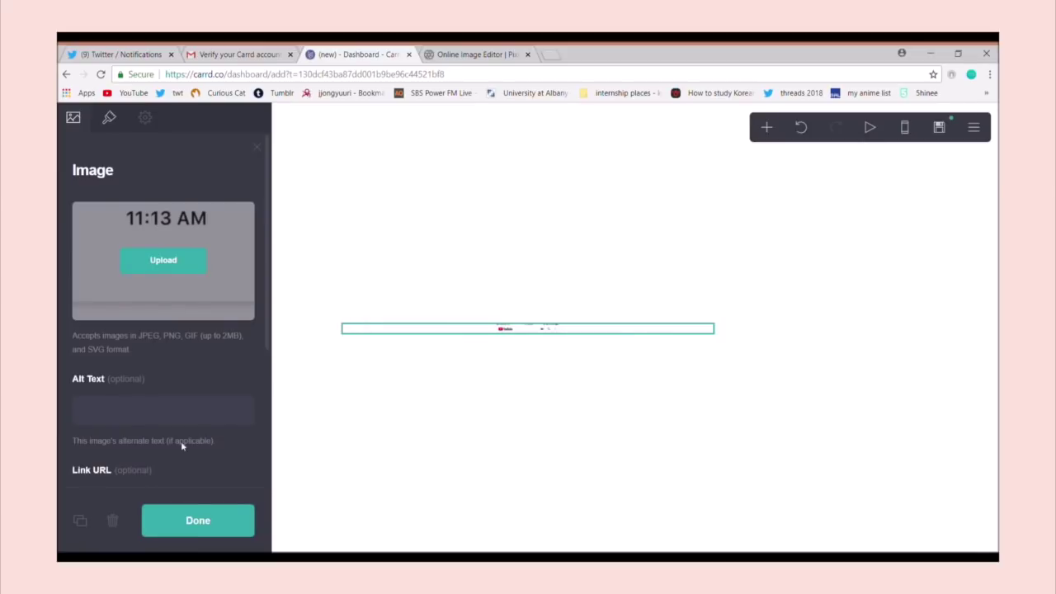
click(108, 120)
drag(92, 250, 112, 250)
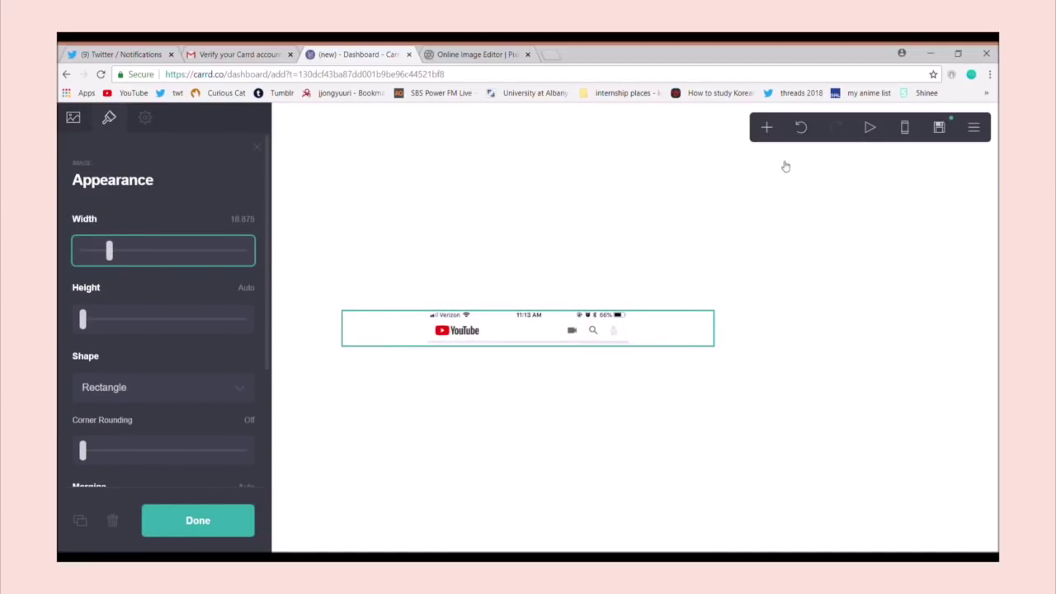
Step: Add the edited "about me ..." picture, expanded to its full area, as an image below the YouTube header
click(774, 132)
click(657, 203)
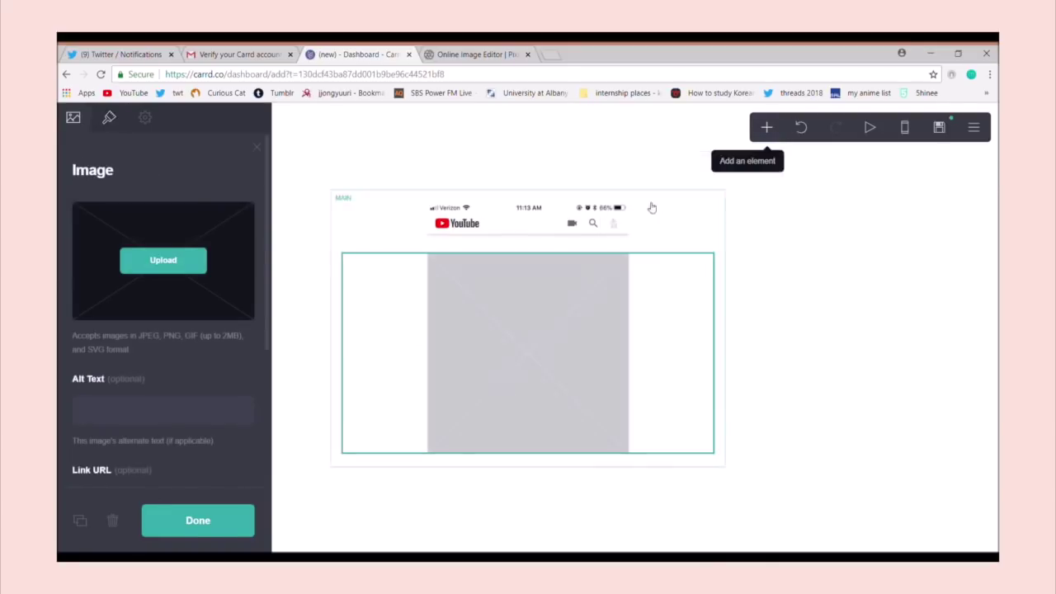
click(165, 259)
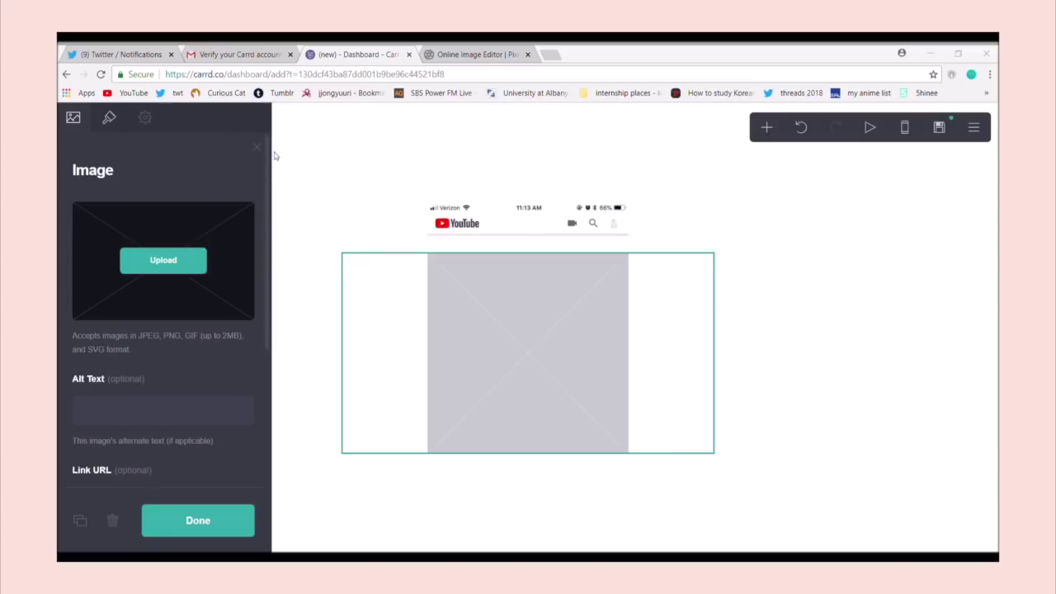
double_click(488, 189)
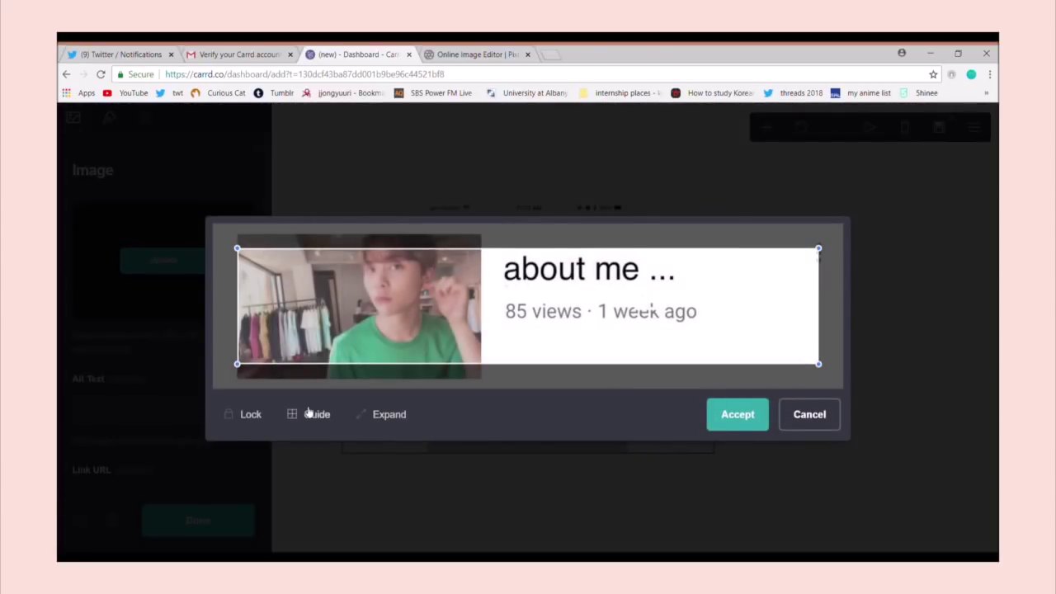
click(408, 414)
click(737, 415)
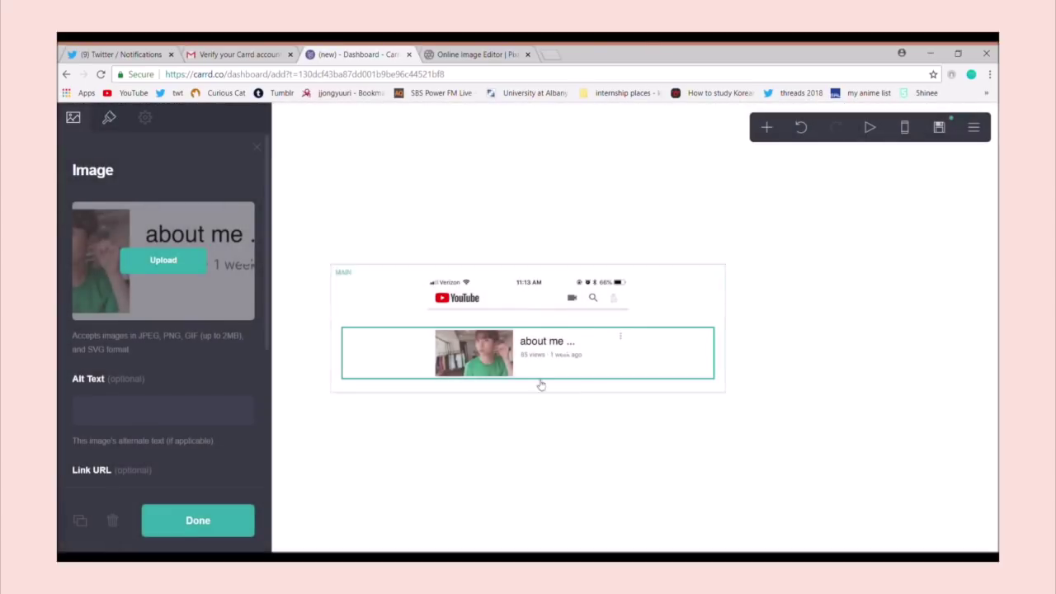
Step: Add the "my loves ..." picture as an image element below the "about me ..." image
click(767, 128)
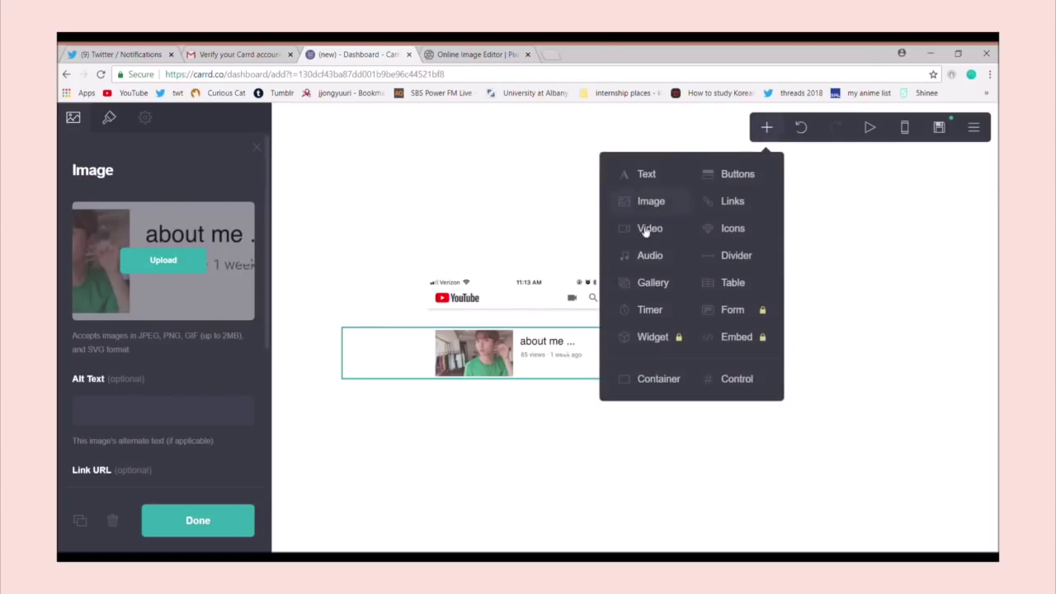
click(651, 202)
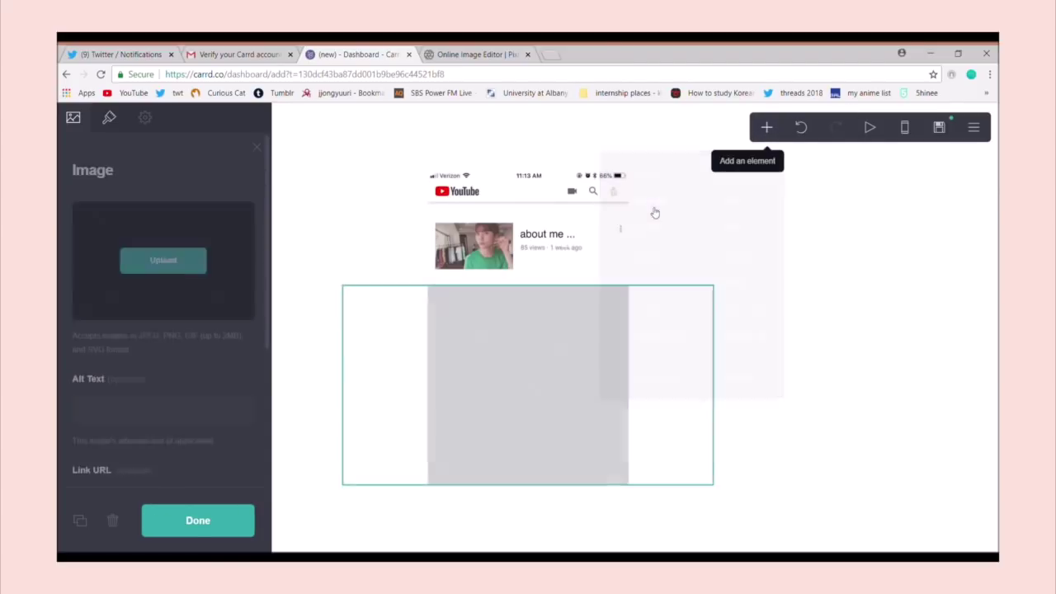
click(85, 271)
click(764, 418)
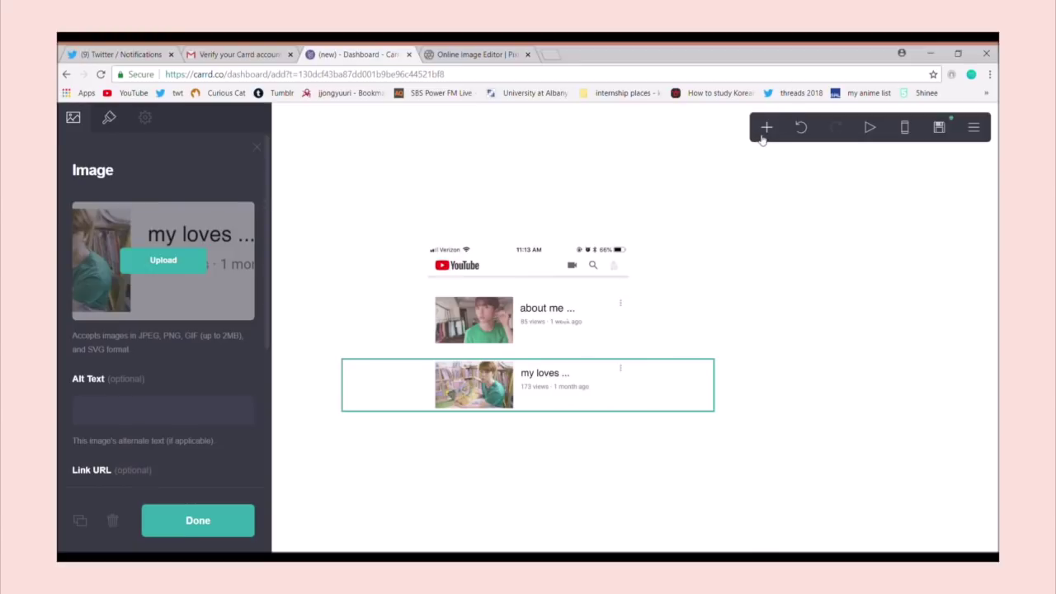
Step: Add the "links ..." picture as an image element below the "my loves ..." image
click(766, 130)
click(651, 201)
click(195, 269)
double_click(419, 145)
click(738, 419)
Step: Add the picture titled with three emojis as an image element below the "links ..." image
click(766, 129)
click(651, 201)
click(197, 264)
click(164, 260)
click(732, 416)
Step: Add the YouTube navigation bar screenshot with Home, Trending and Subscriptions as the last image and finish editing it
click(756, 127)
click(651, 201)
click(163, 260)
click(732, 368)
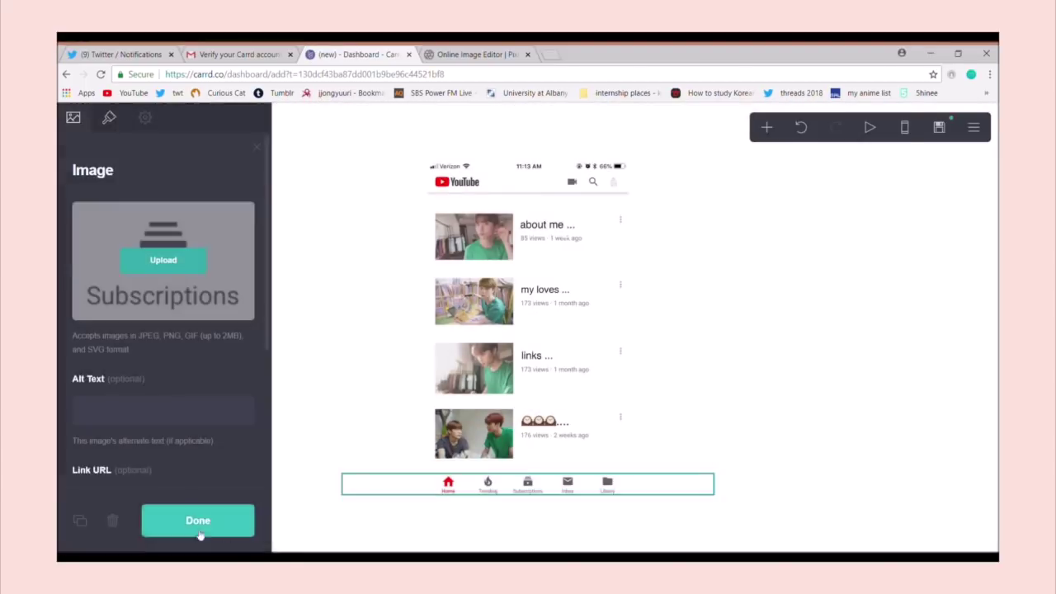
click(943, 342)
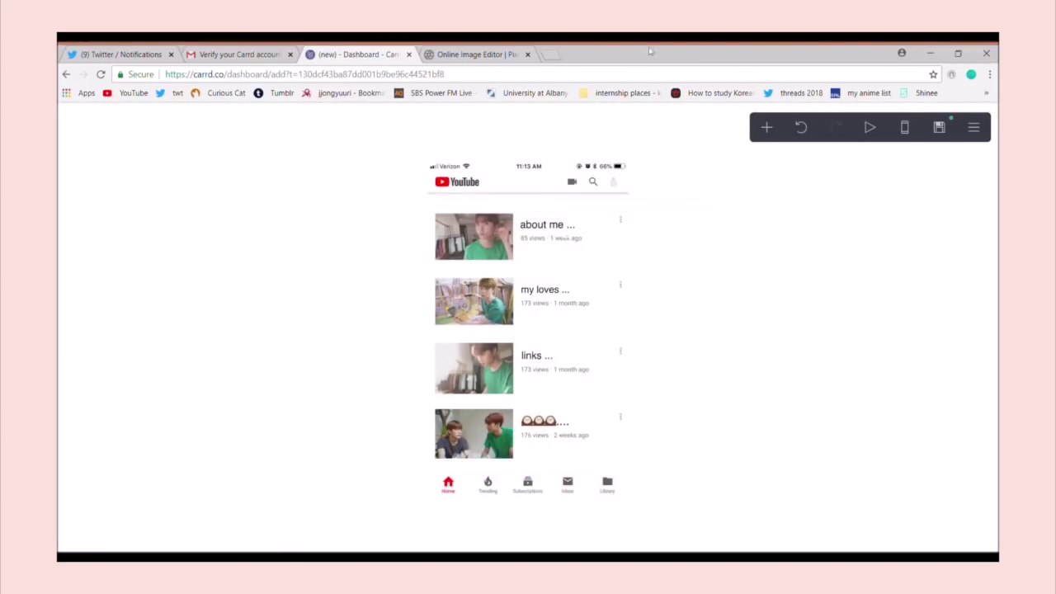
Step: Add a section break control named "about" below the navigation bar image
click(767, 127)
click(651, 396)
drag(595, 270, 596, 504)
click(151, 460)
click(151, 528)
Step: Link the "about me ..." image to the #about section
click(474, 223)
scroll(164, 330, down, 5)
click(132, 280)
text(#)
key(Escape)
Step: Add a text element to the about section with the lines "name", "age", "sign", "mbti" and "i love johnny"
click(767, 128)
click(640, 175)
text(name)
key(Return)
text(age)
key(Return)
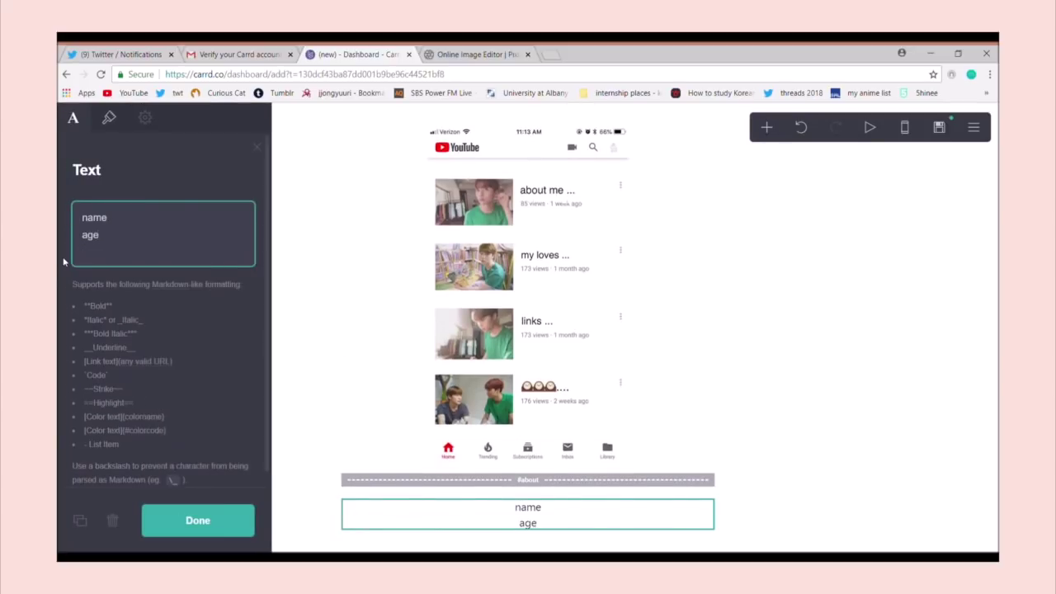
text(sign)
key(Return)
text(mbti)
key(Return)
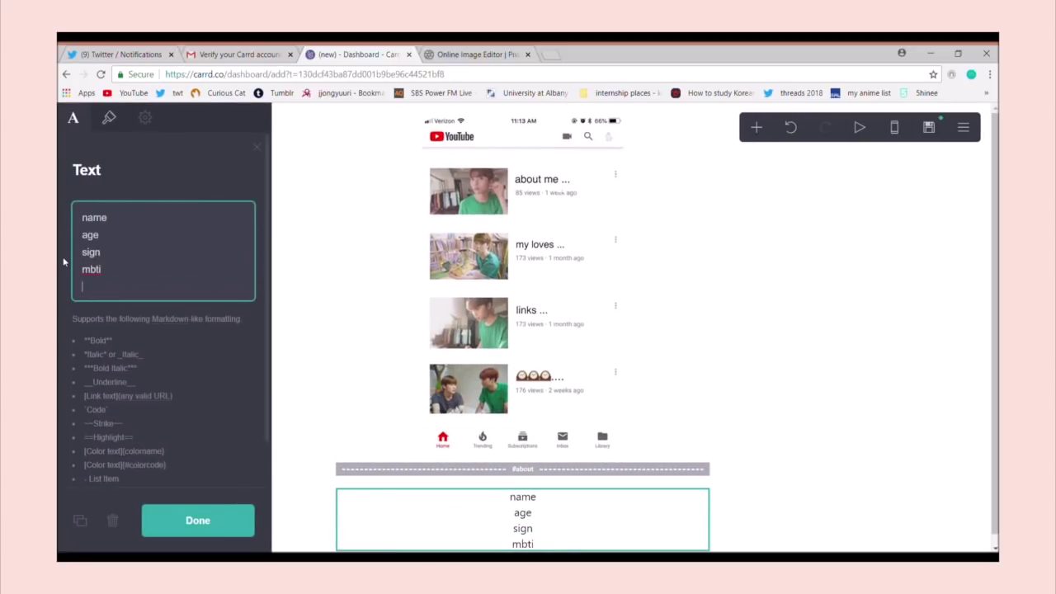
text(i love johnny)
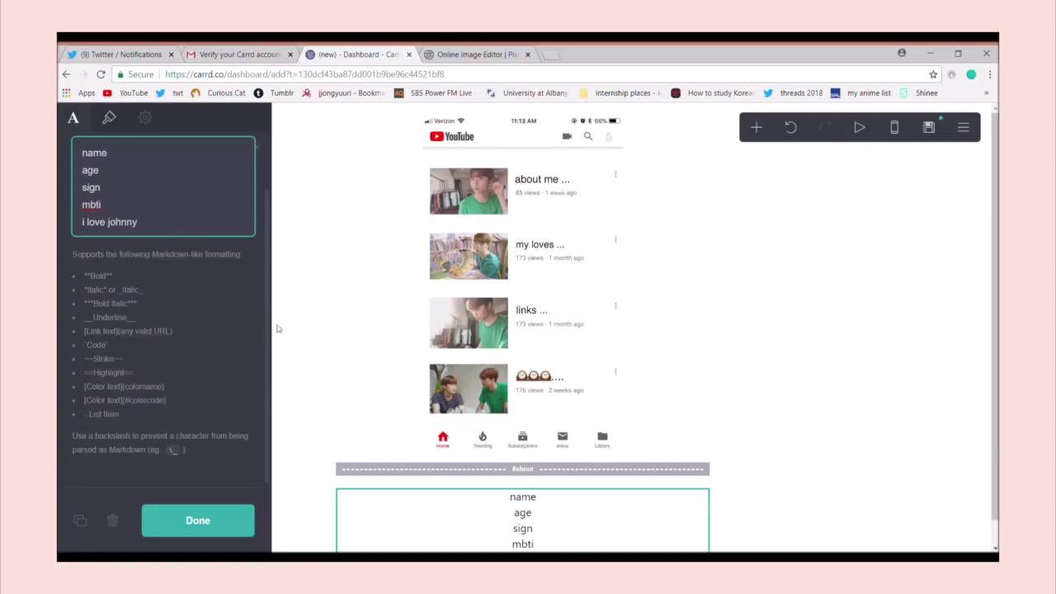
Step: Align the about section's text to the left
click(109, 118)
scroll(132, 281, down, 3)
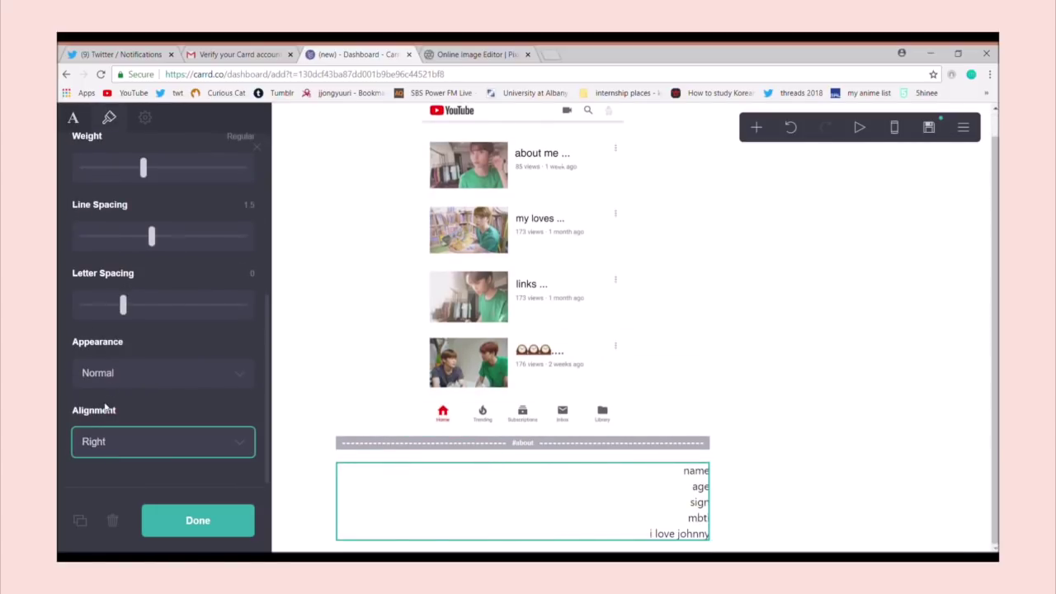
click(198, 519)
Step: Add a divider and a text element reading "i make youtube videos", "i write stuff" and "web design woohoo" below the about text
click(756, 126)
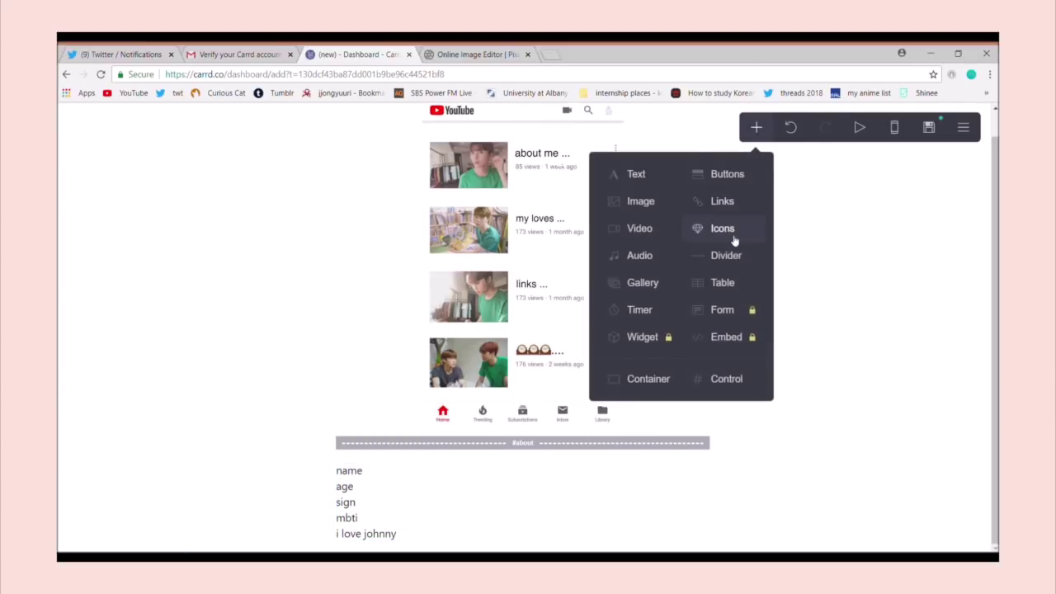
click(723, 255)
click(757, 127)
click(642, 185)
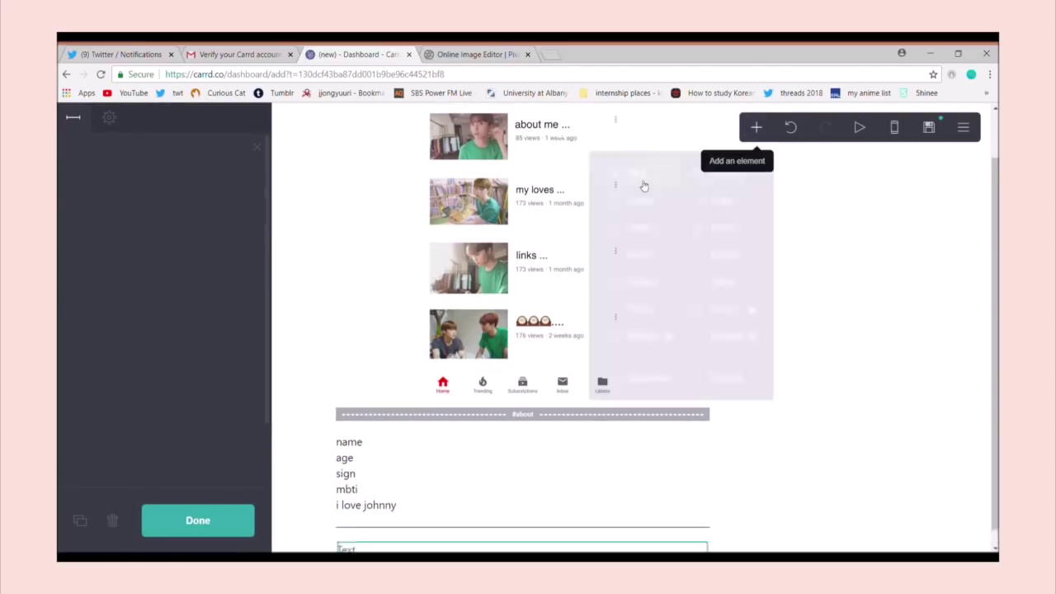
Step: Add the full YouTube header screenshot as an image at the start of the about section
click(650, 203)
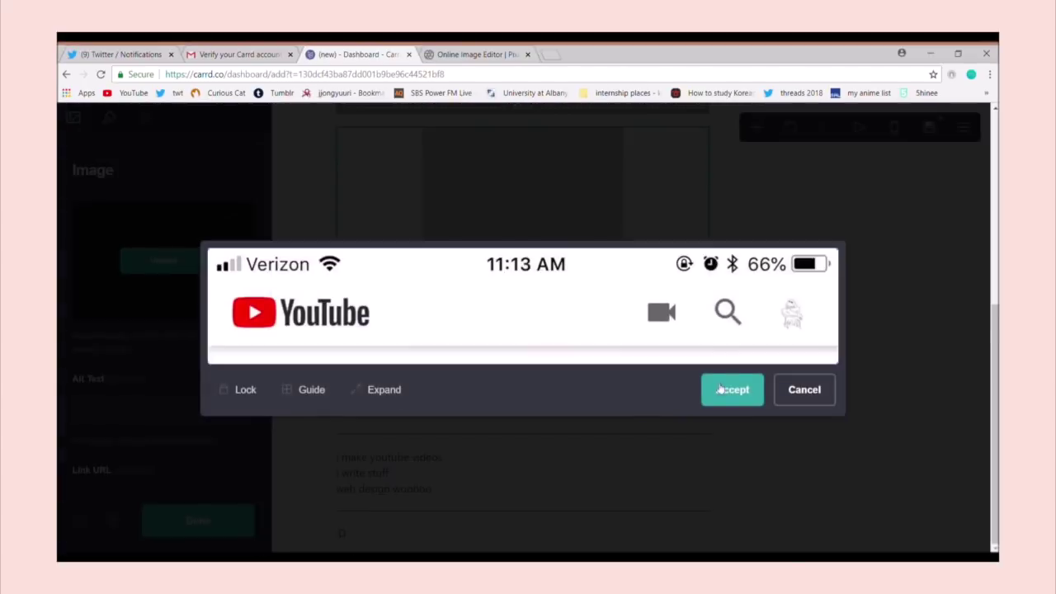
click(730, 387)
Step: Add the uncropped YouTube navigation bar screenshot as an image at the end of the about section
click(756, 127)
click(641, 202)
drag(537, 429, 496, 528)
click(164, 260)
click(383, 368)
click(733, 368)
Step: Add a container below the about section's navigation bar and move both multi-line texts and the divider between them into it
click(757, 127)
click(609, 387)
drag(401, 248, 467, 478)
drag(410, 267, 441, 530)
drag(399, 300, 441, 528)
click(425, 293)
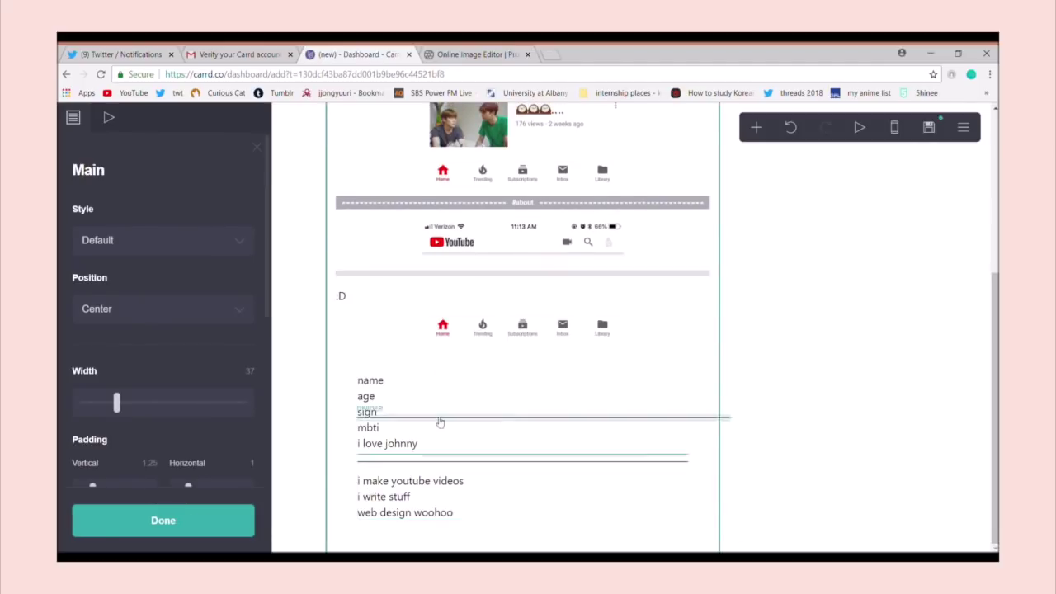
Step: Move the remaining divider and the ":D" text into the container, and place the container between the header and navigation bar images
drag(424, 277, 436, 533)
drag(363, 289, 403, 529)
drag(355, 332, 371, 269)
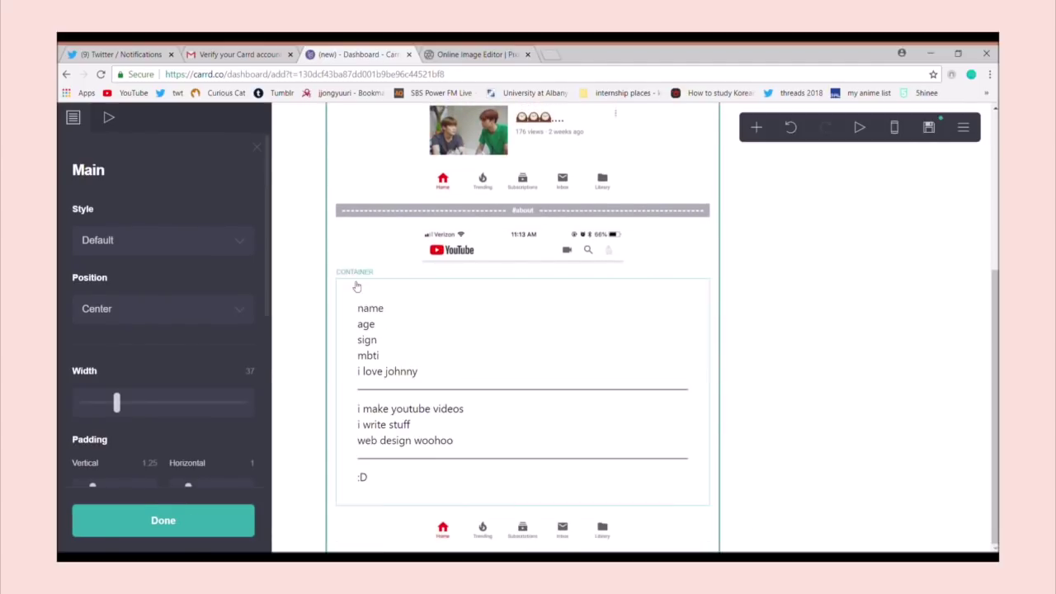
Step: Reduce the width of the about section's container and publish the site to socialmediafun.carrd.co
click(360, 289)
click(109, 118)
drag(174, 251, 99, 253)
click(211, 526)
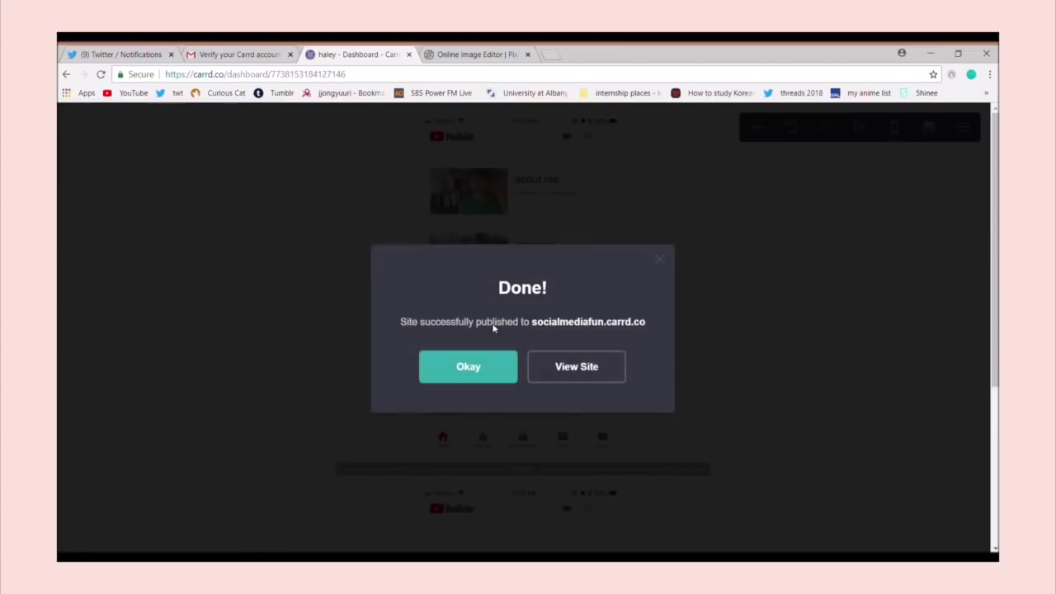
Step: Open the published site and test the about me link and the return to the home section, including on a phone
click(567, 323)
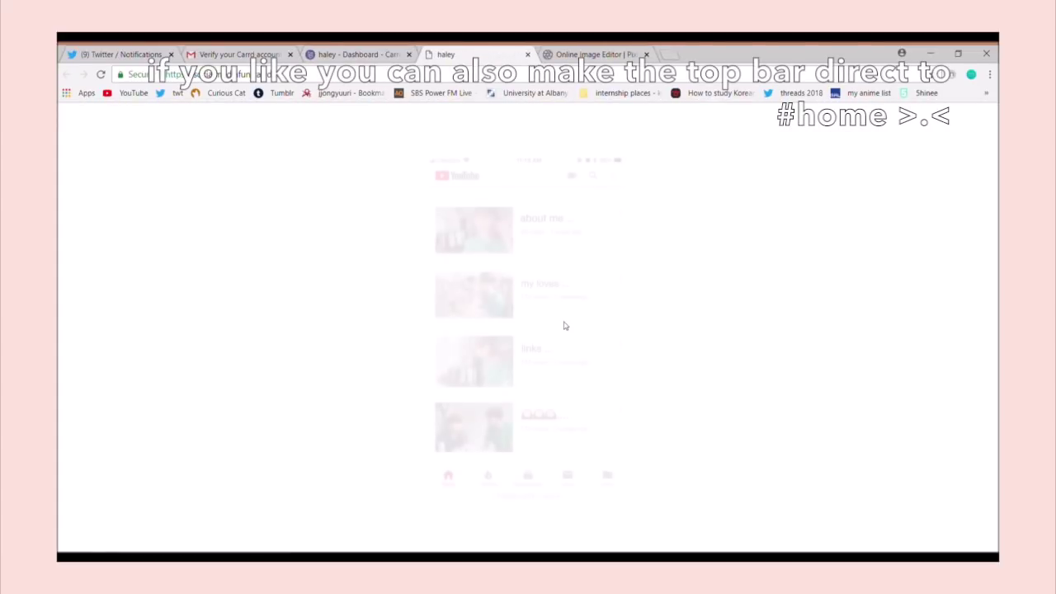
click(543, 217)
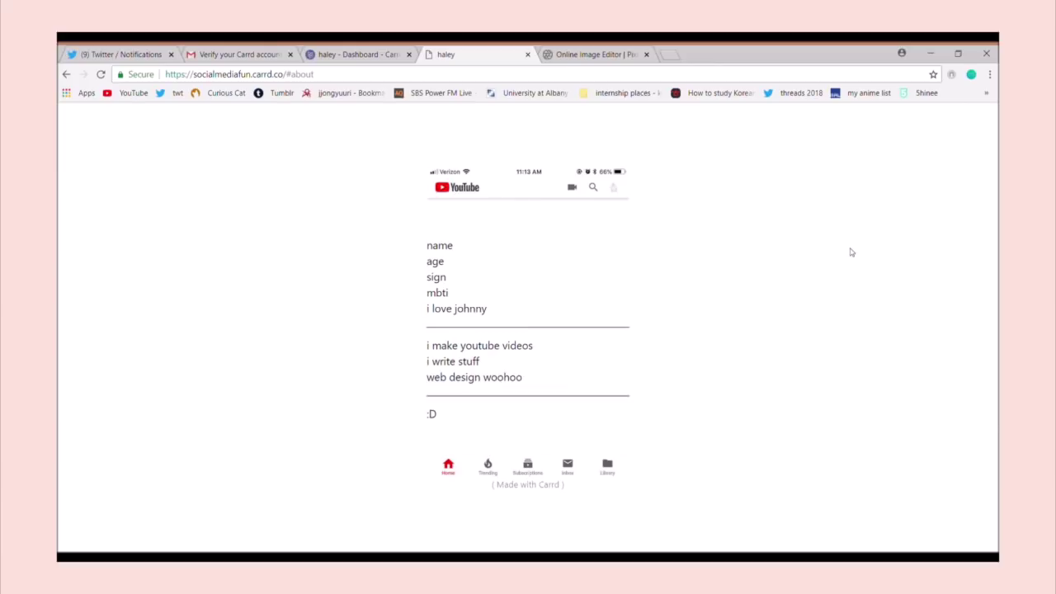
click(66, 74)
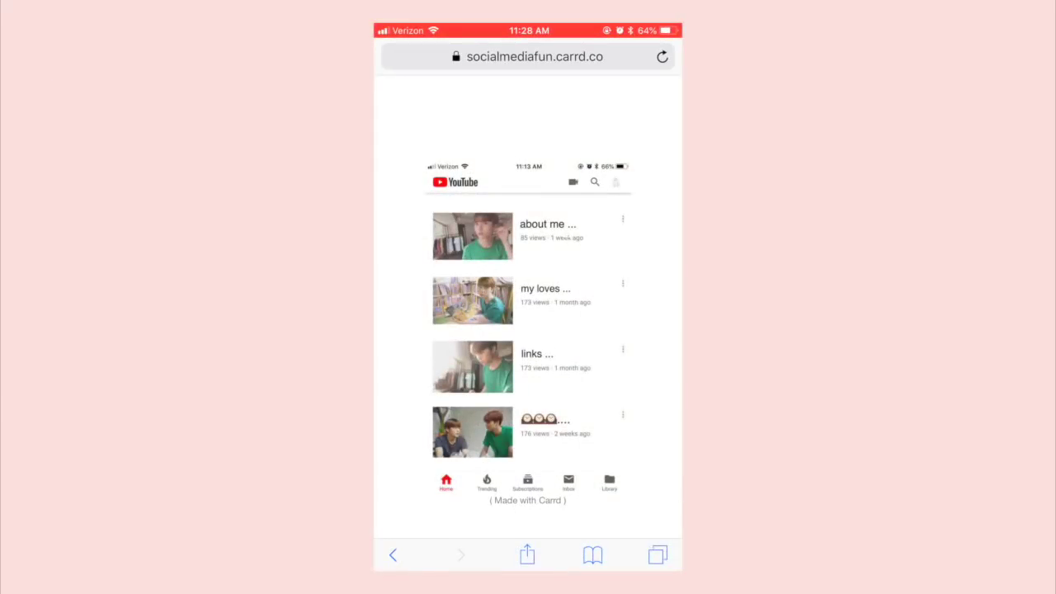
scroll(528, 314, down, 1)
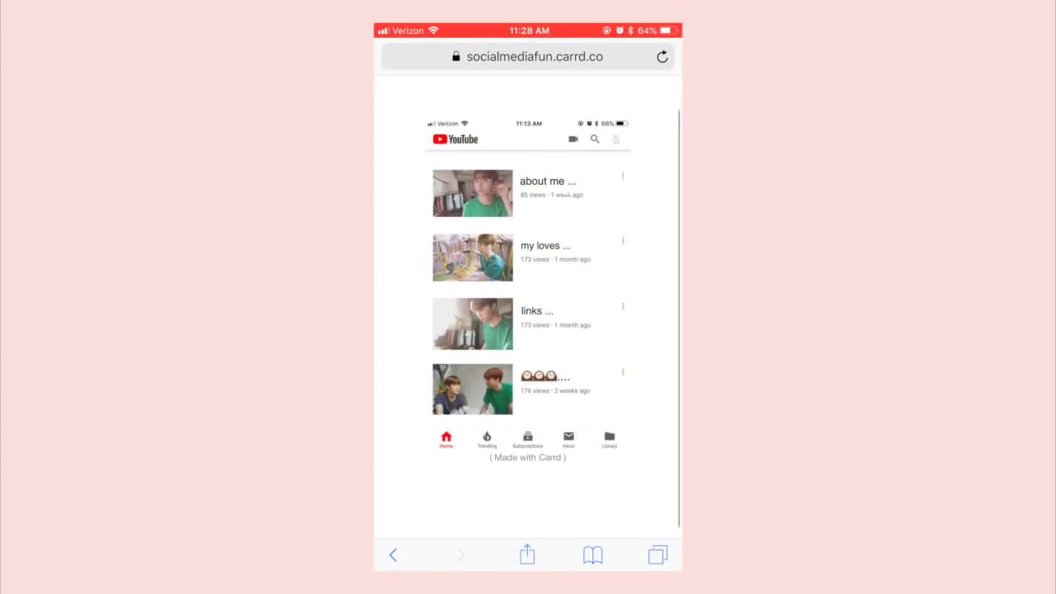
scroll(528, 314, up, 1)
click(546, 206)
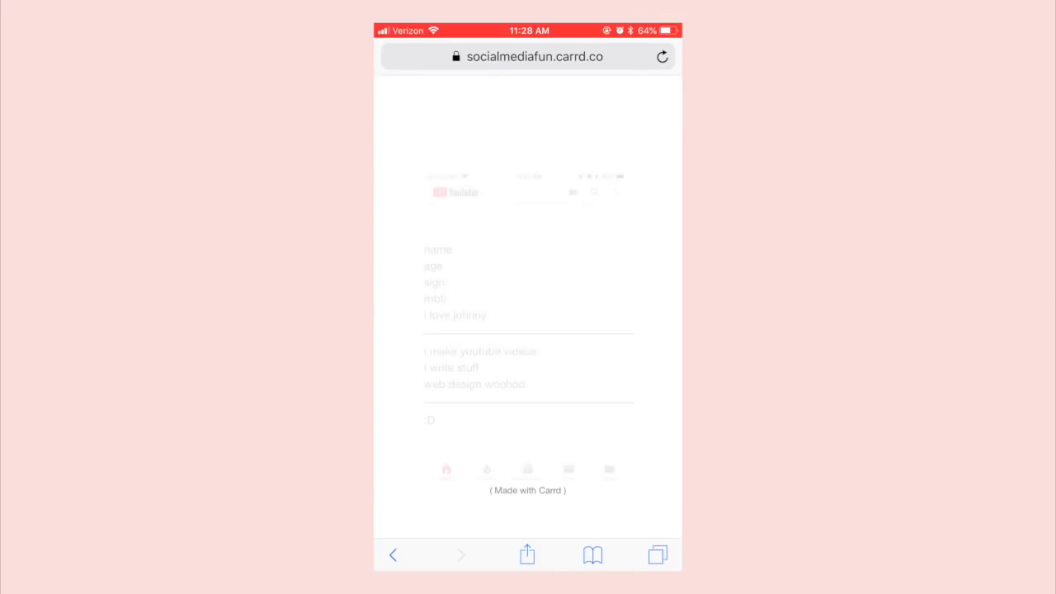
scroll(528, 314, down, 1)
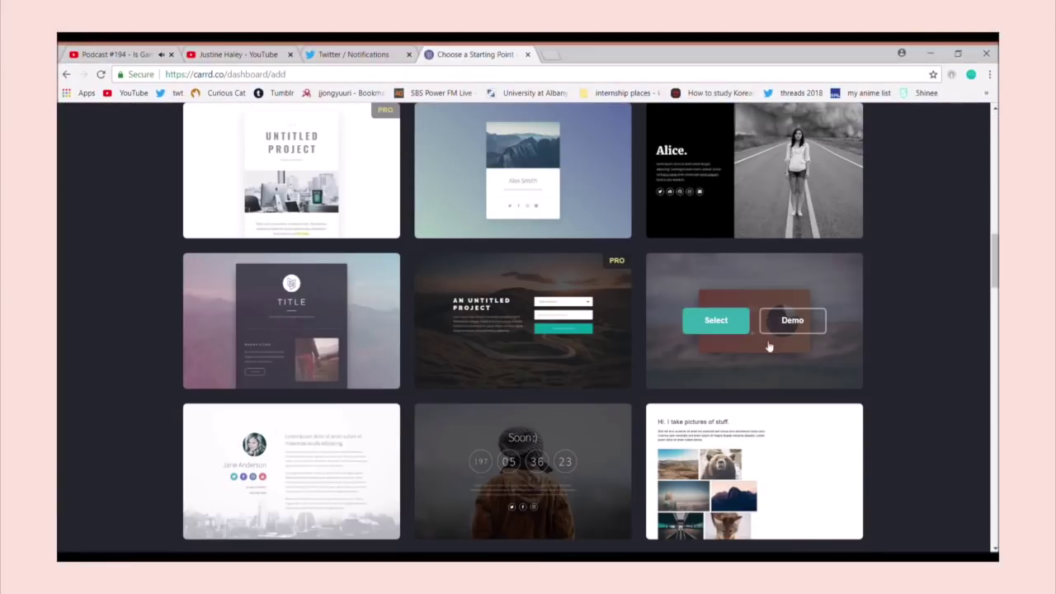
Step: Start a new site from the orange Hiro Protagonist card template and use the purple starry image as its background
click(744, 329)
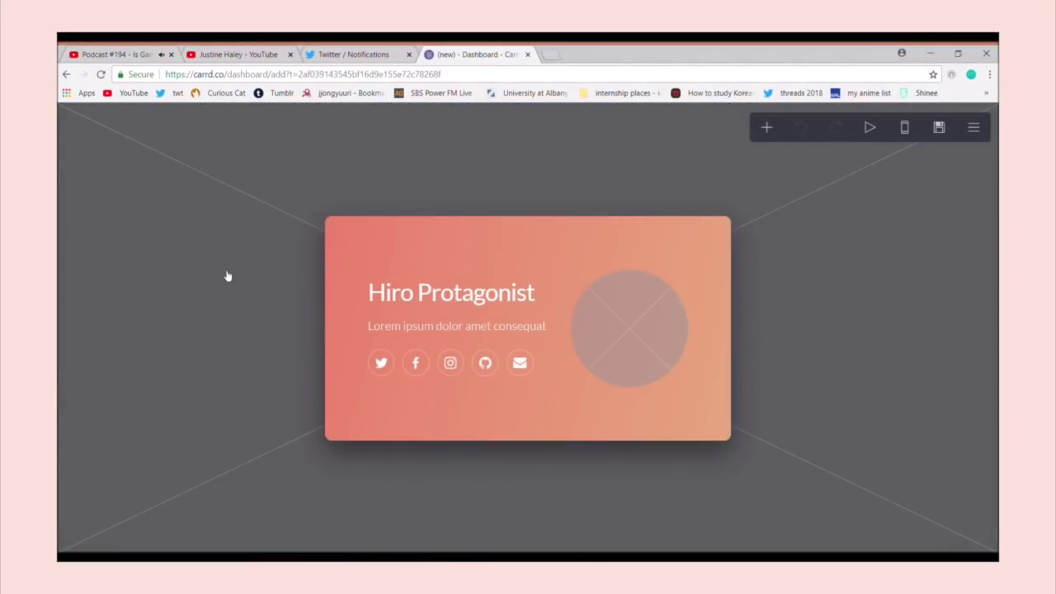
click(227, 276)
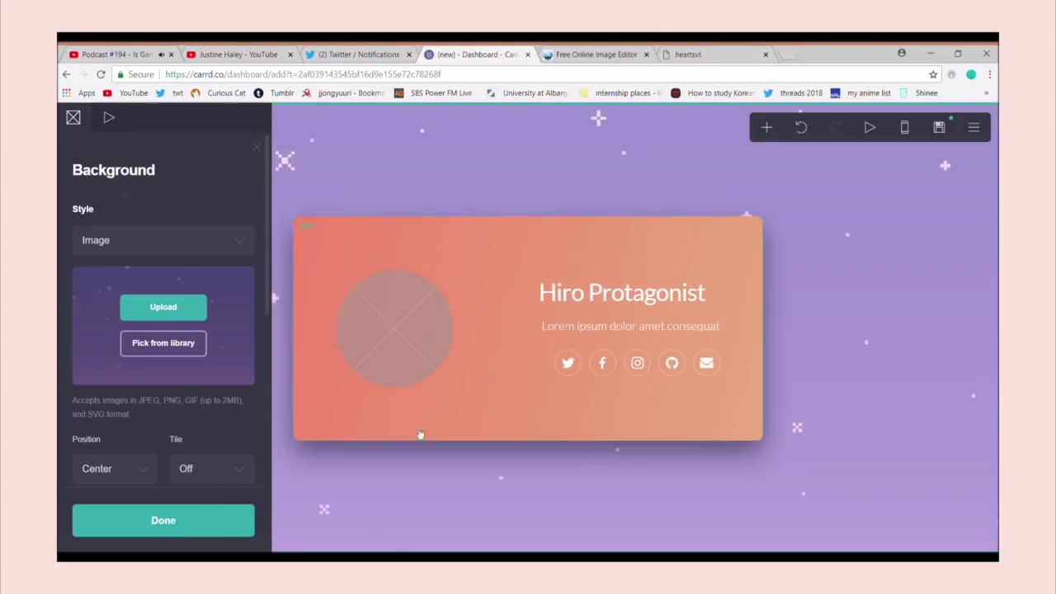
Step: Change the card's background to the solid colour #A07FCF
click(315, 181)
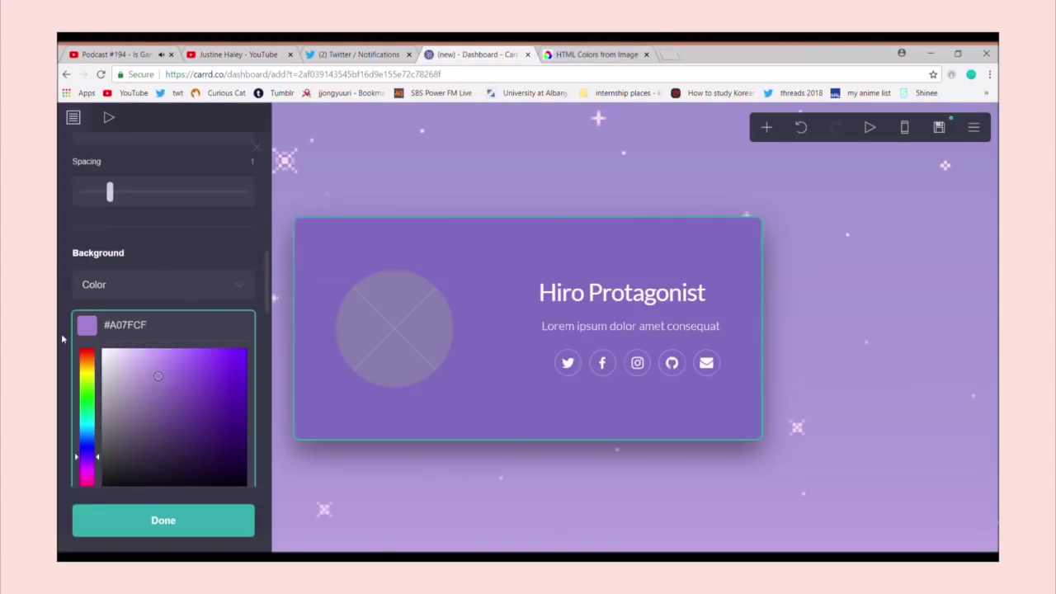
click(64, 338)
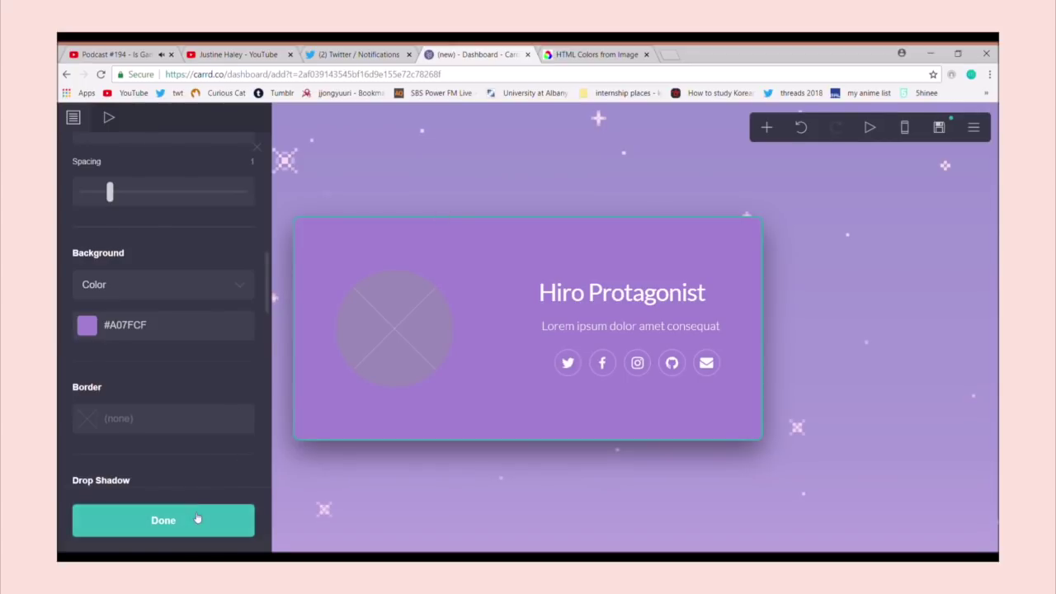
click(197, 519)
Step: Turn the card's drop shadow into a hard diagonal one in #FFFFFF73 with blur 0 and a shorter distance
click(499, 438)
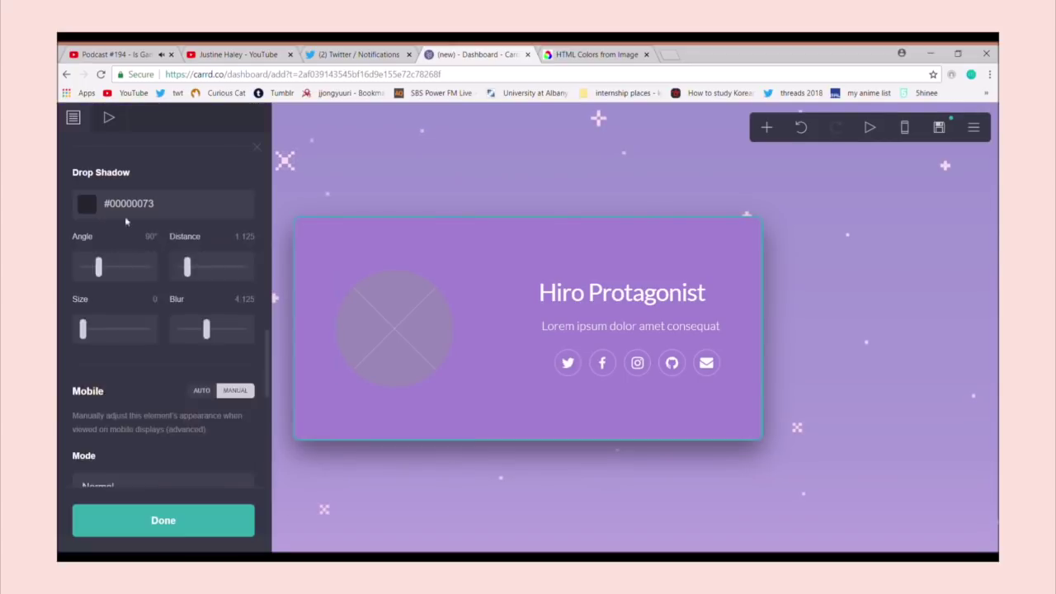
click(125, 208)
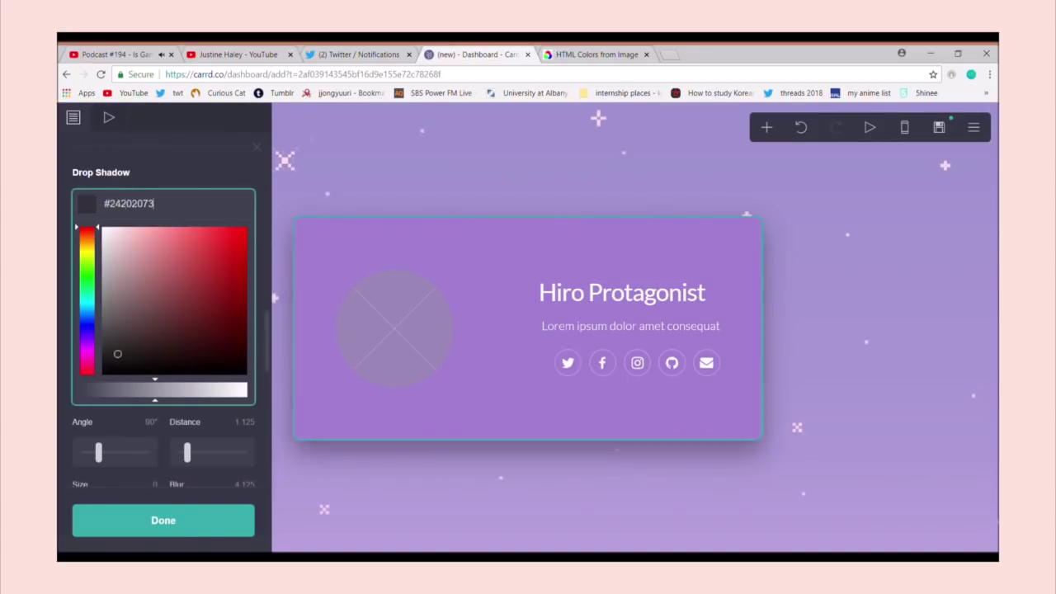
drag(114, 373, 101, 226)
click(208, 171)
drag(208, 329, 160, 333)
drag(99, 269, 94, 270)
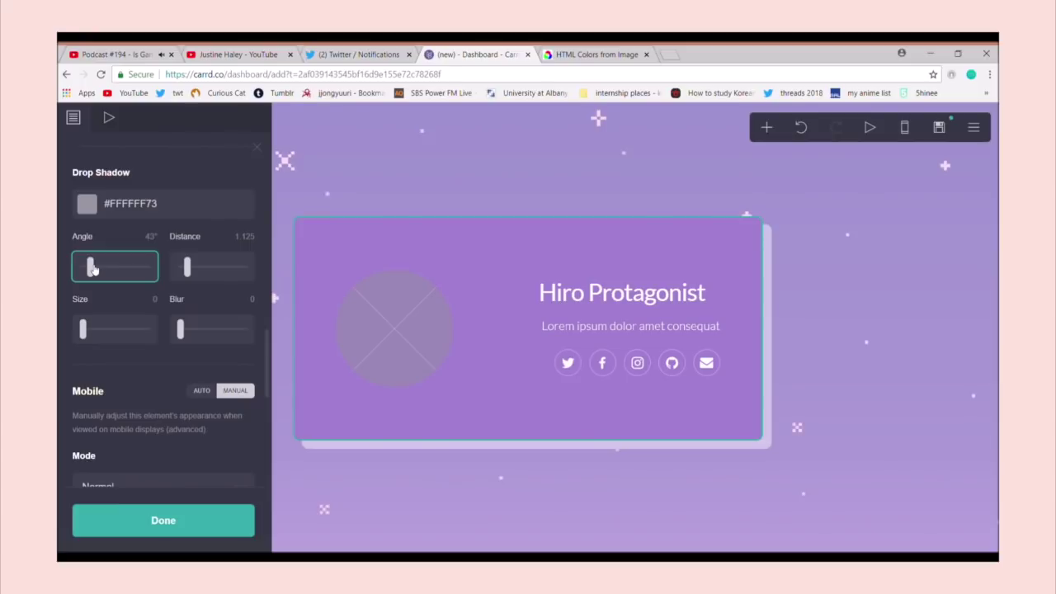
drag(186, 266, 184, 268)
drag(91, 267, 95, 275)
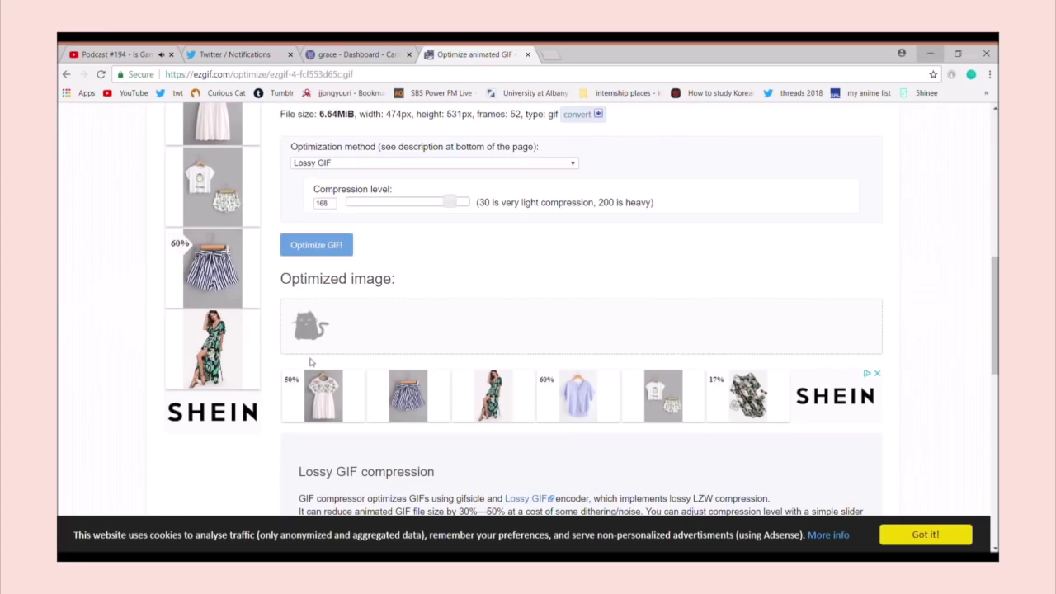
Step: Compress the animated GIF with Lossy GIF at level 168 and use it as the card's circular picture with a smaller width
scroll(346, 380, down, 3)
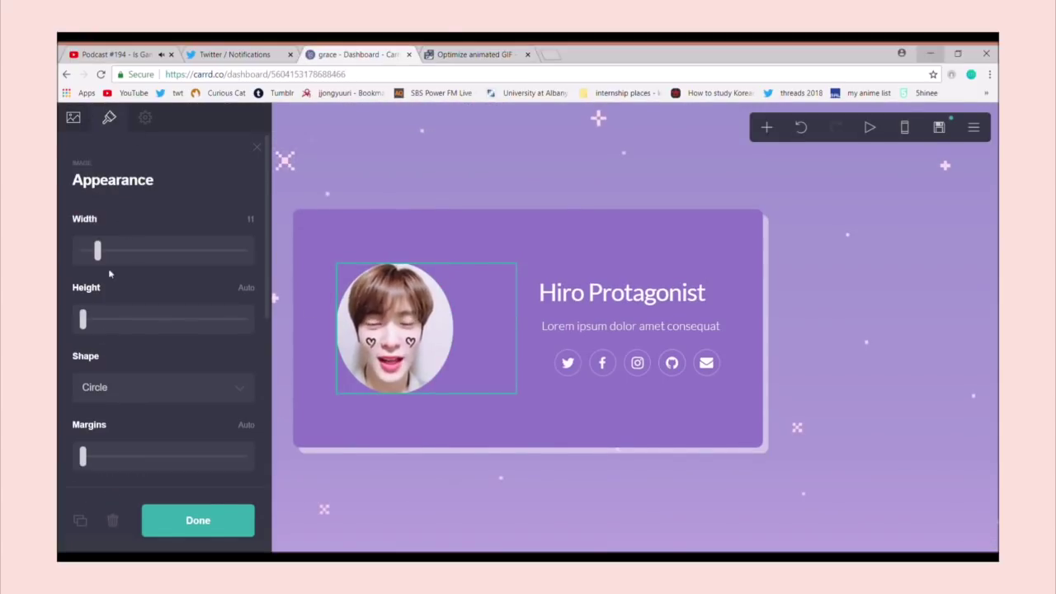
drag(99, 251, 97, 258)
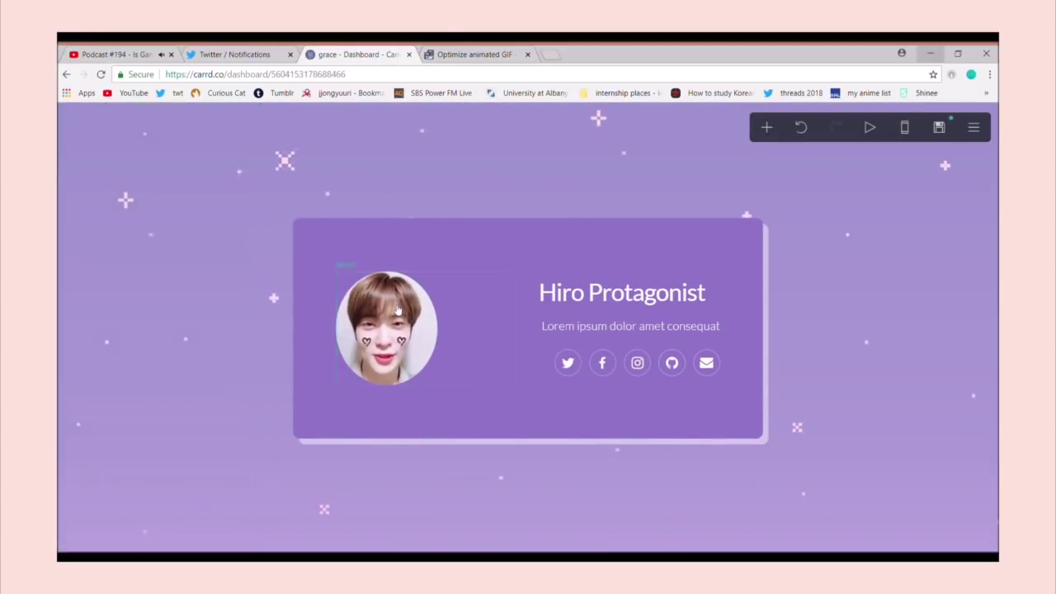
Step: Place the circular picture in a two-column 50% / 50% container and add a text element to the empty column
scroll(206, 322, down, 4)
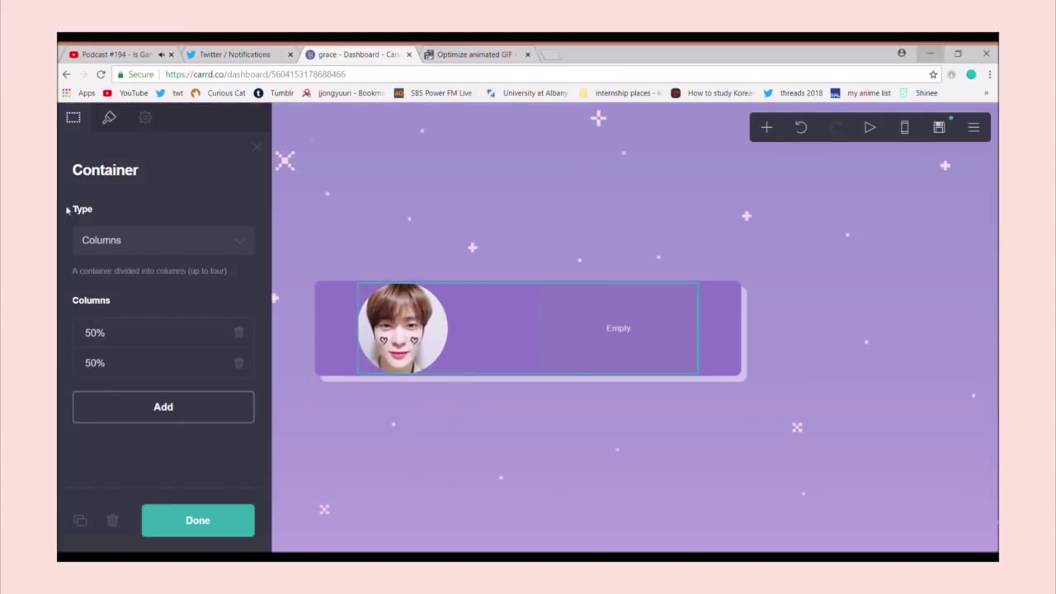
click(767, 127)
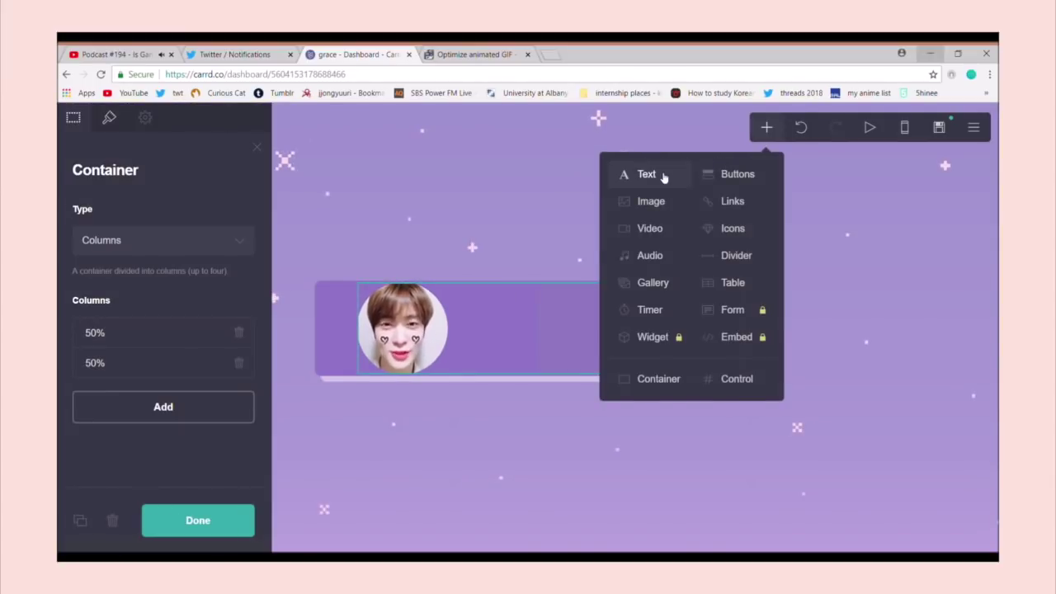
click(647, 174)
Step: Add a buttons element below the two-column container and give its button a rounded outline style
click(767, 127)
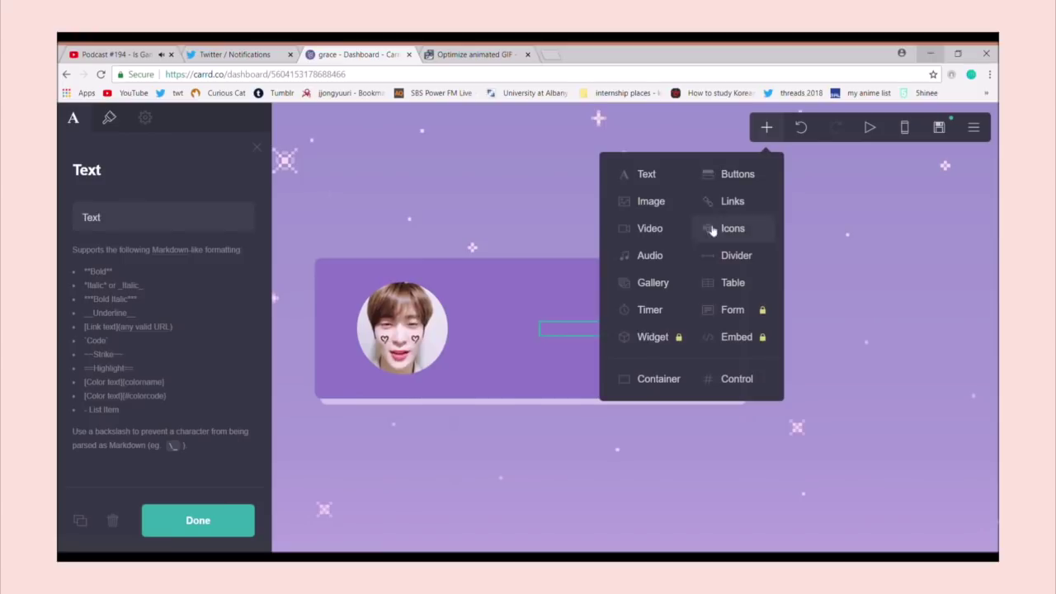
click(660, 381)
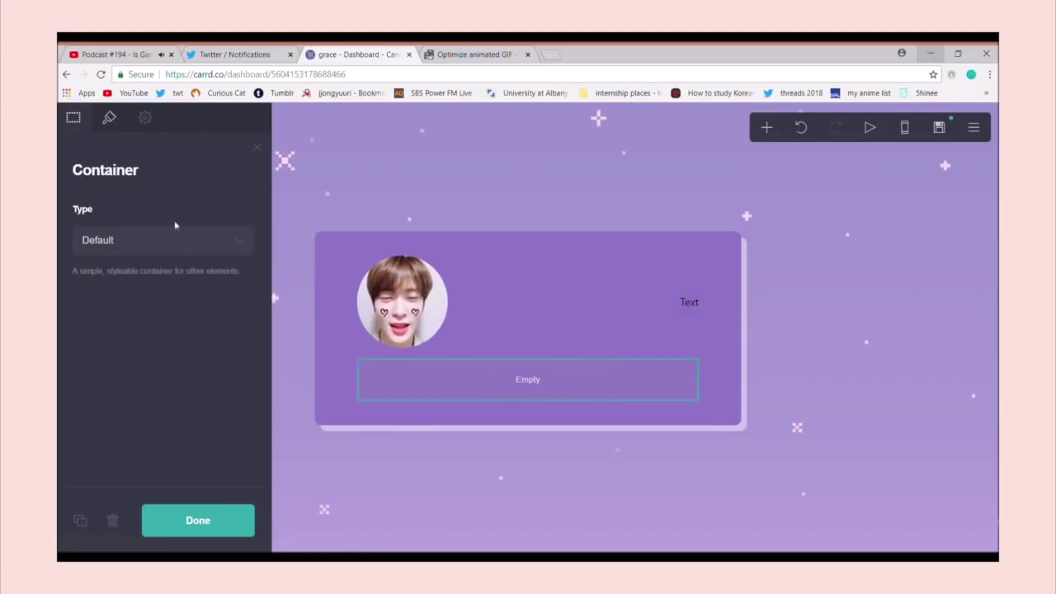
click(767, 127)
click(735, 173)
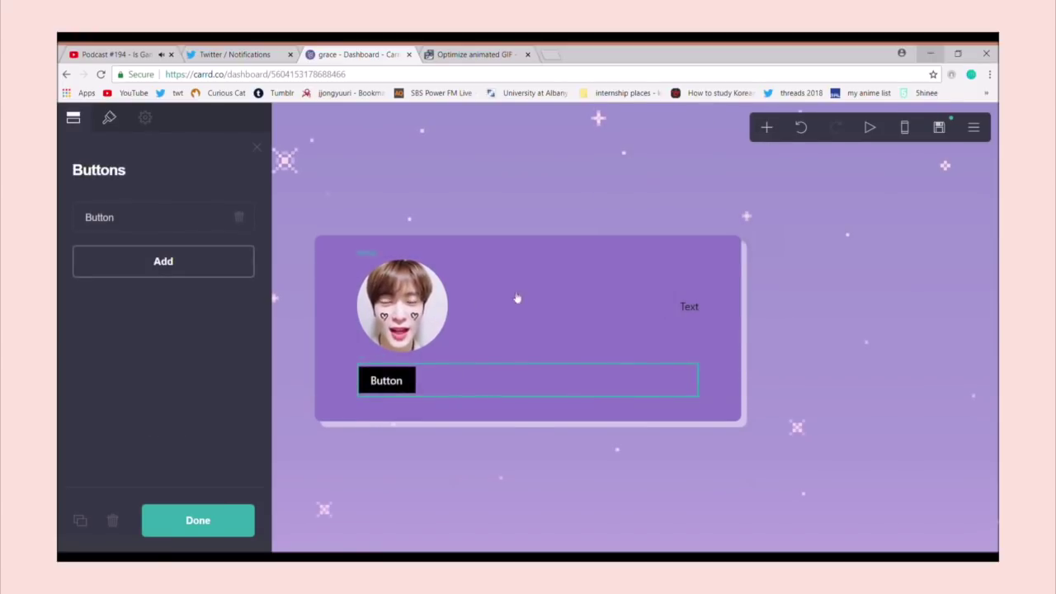
click(152, 225)
scroll(149, 285, up, 3)
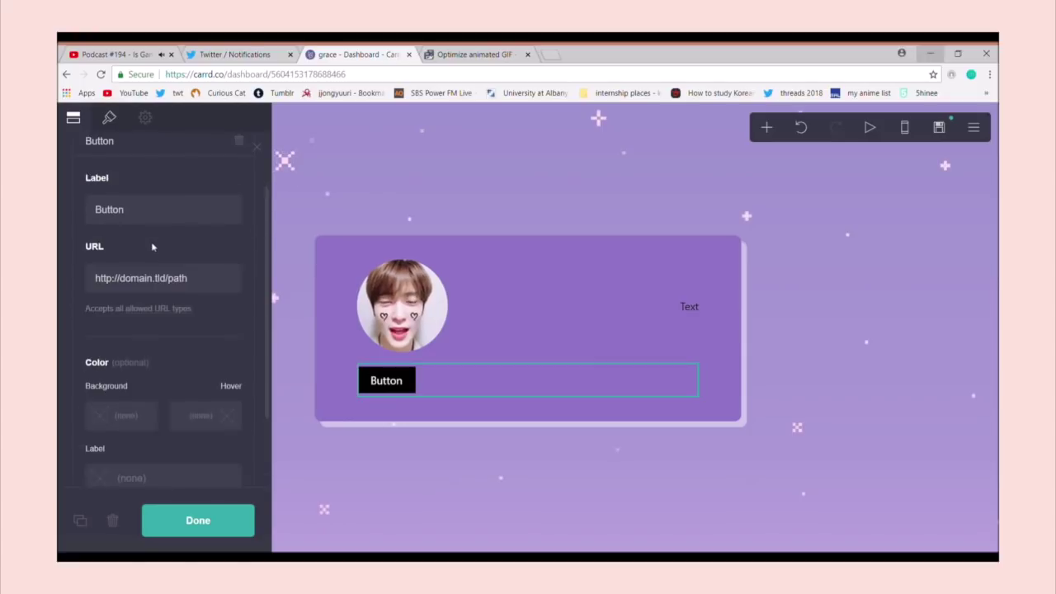
click(487, 441)
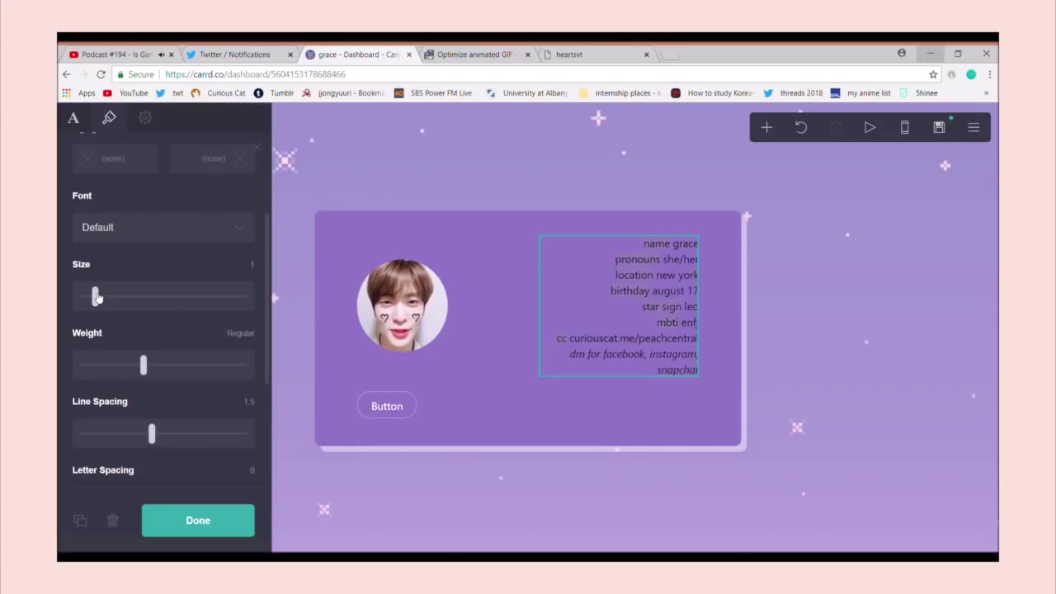
Step: Set the profile details text to size 0.75 with centred alignment, and increase the column container's horizontal padding
drag(96, 297, 89, 297)
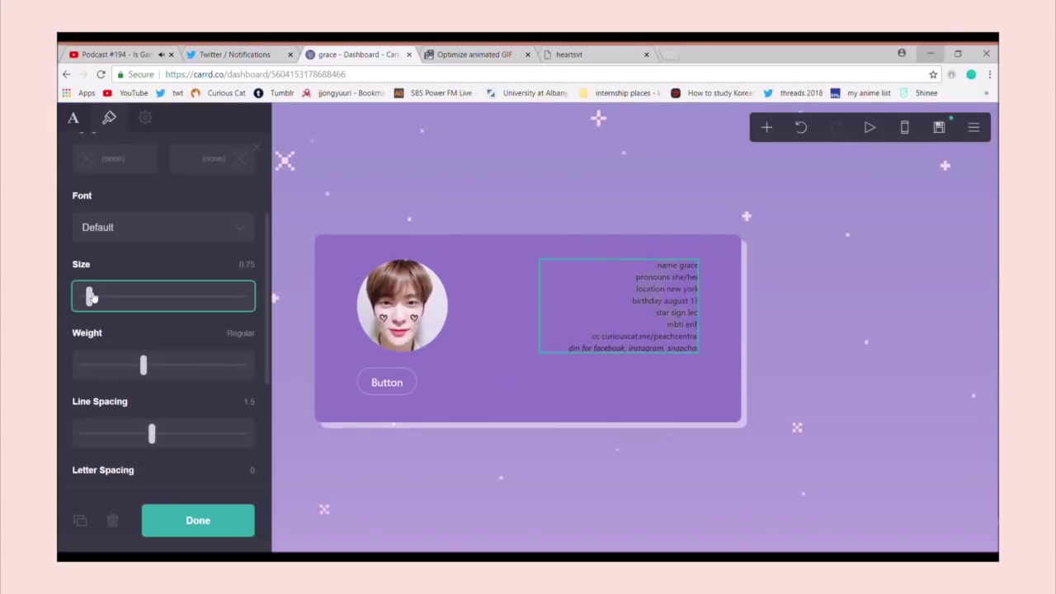
scroll(177, 342, down, 3)
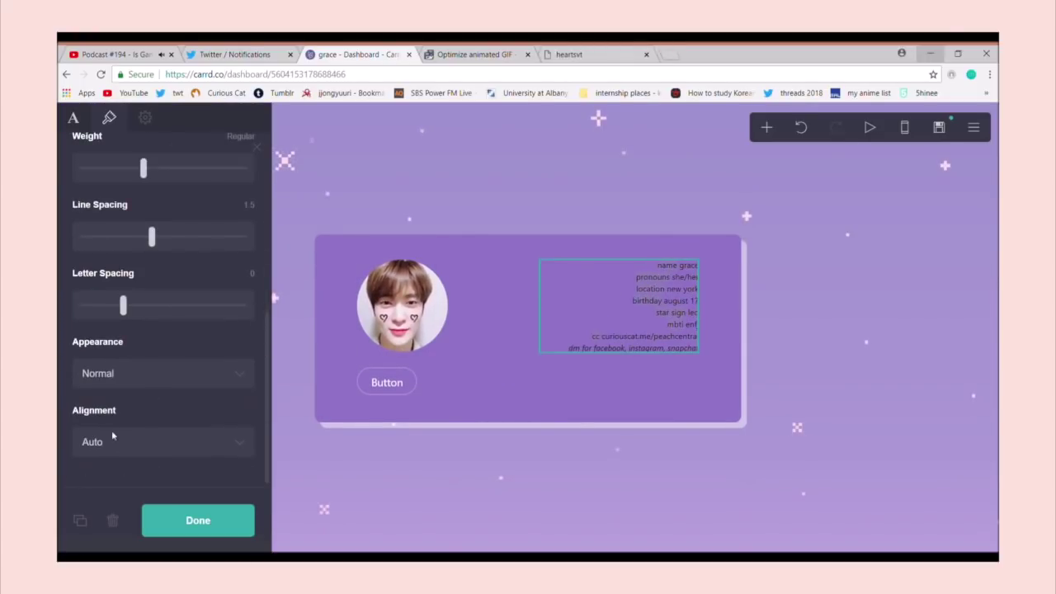
key(Down)
key(Down)
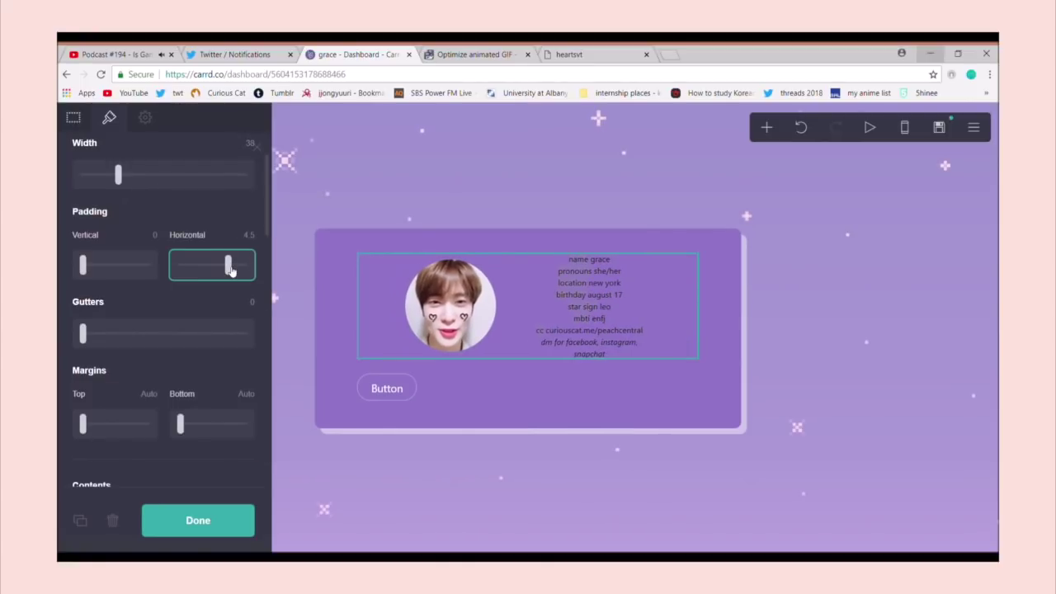
drag(232, 272, 238, 272)
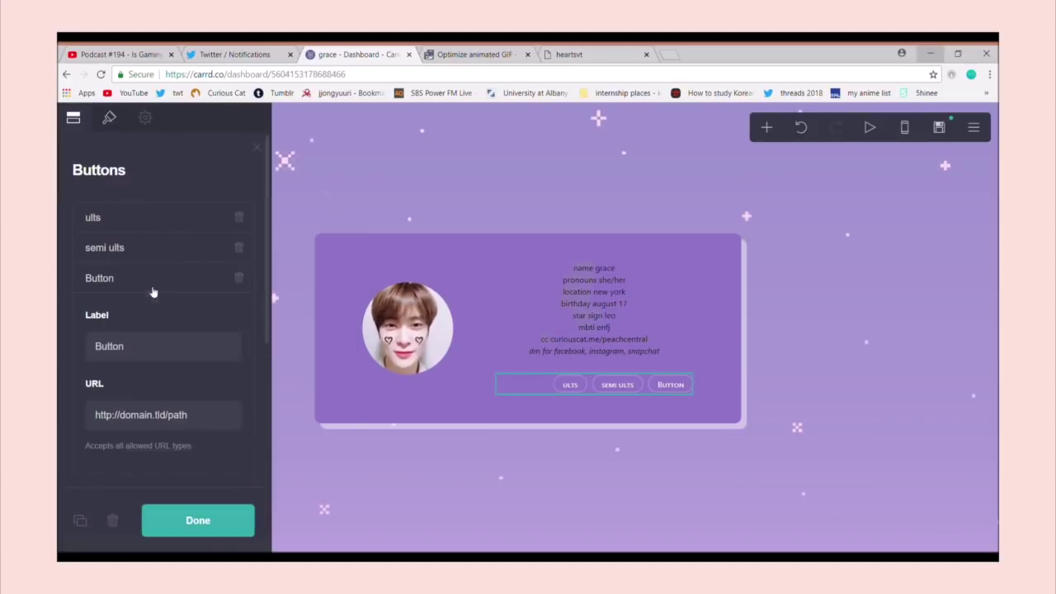
Step: Label the three buttons below the profile text "ults", "semi ults" and "time"
double_click(140, 356)
text(time)
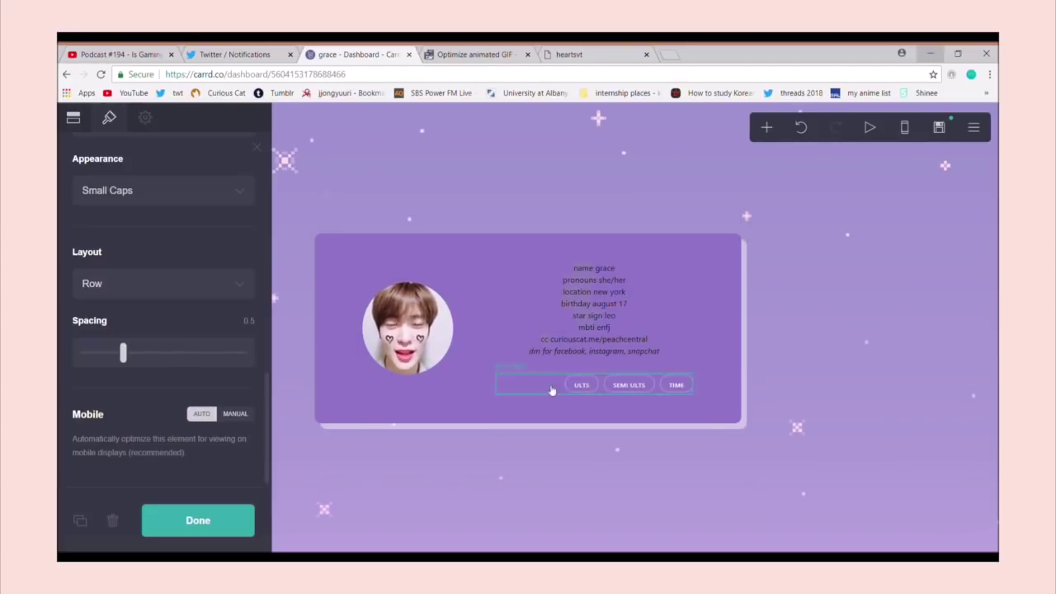
click(652, 443)
Step: Add a section break control named "ults" between the buttons and the empty container
click(767, 127)
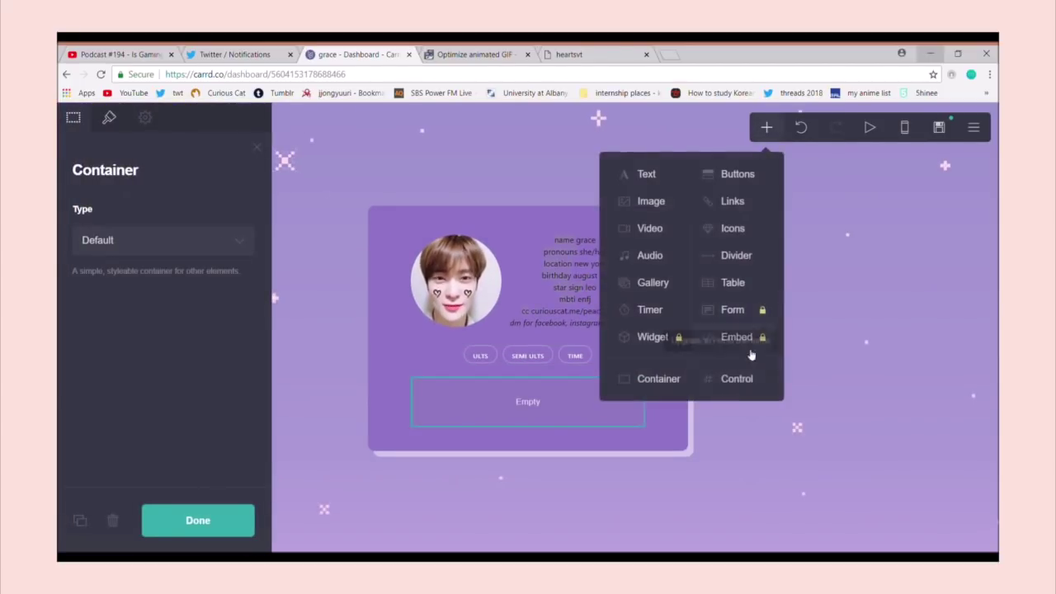
click(731, 377)
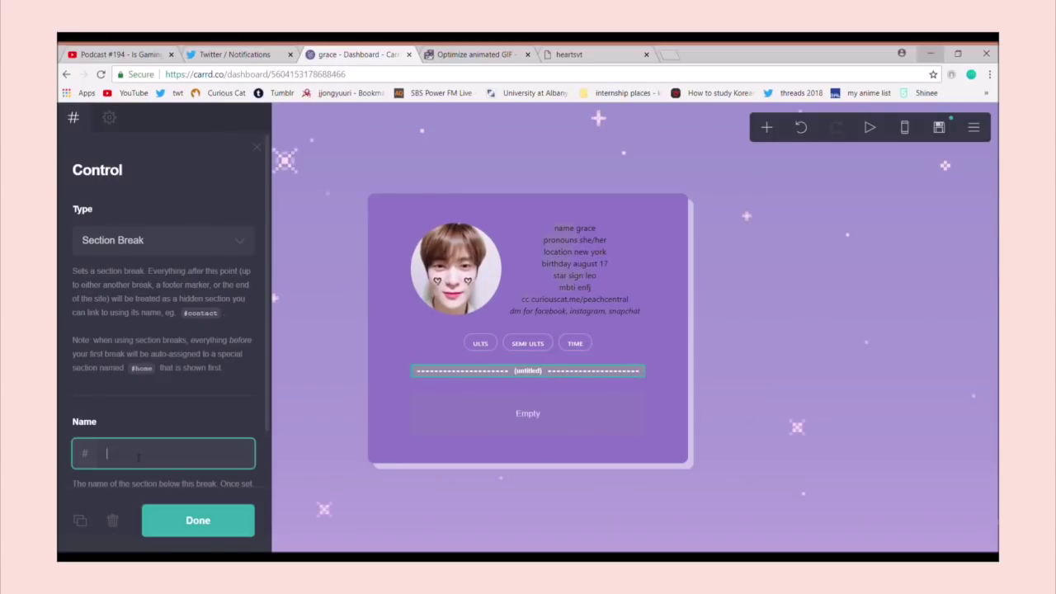
click(190, 529)
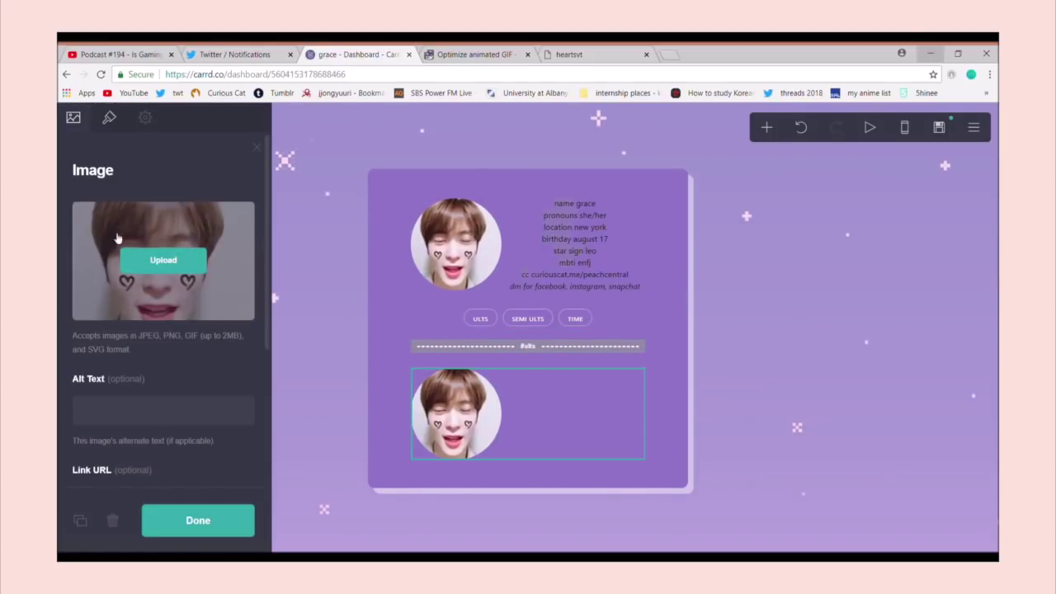
Step: Set the circular image in the ults section to height 6 and width 6.125
click(109, 117)
click(107, 320)
drag(107, 324, 99, 321)
drag(94, 252, 98, 256)
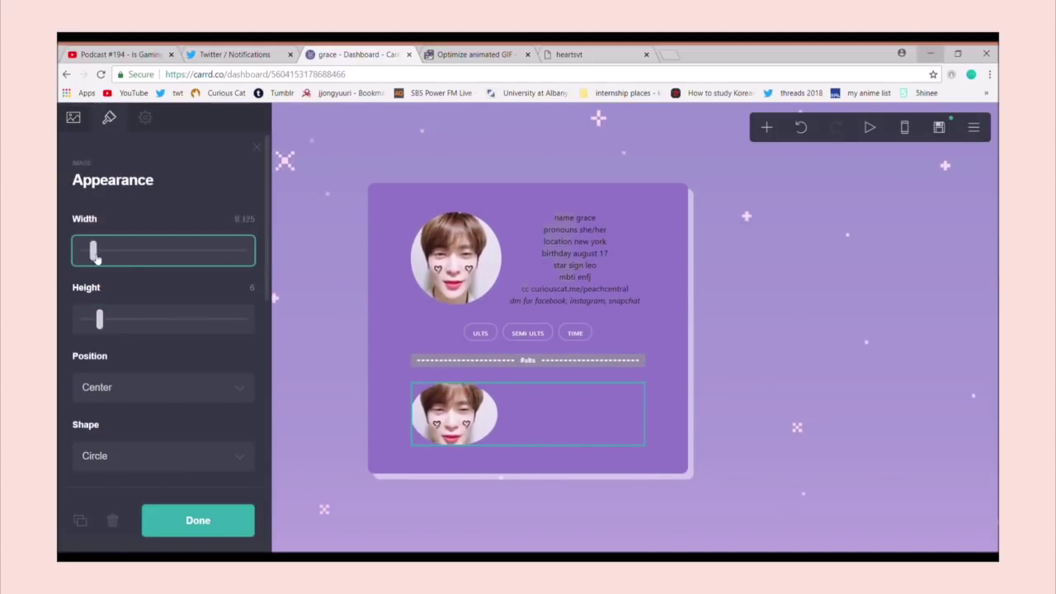
click(198, 520)
Step: Add the text "nct jaehyun" beside the small image in the ults section
click(540, 412)
click(766, 127)
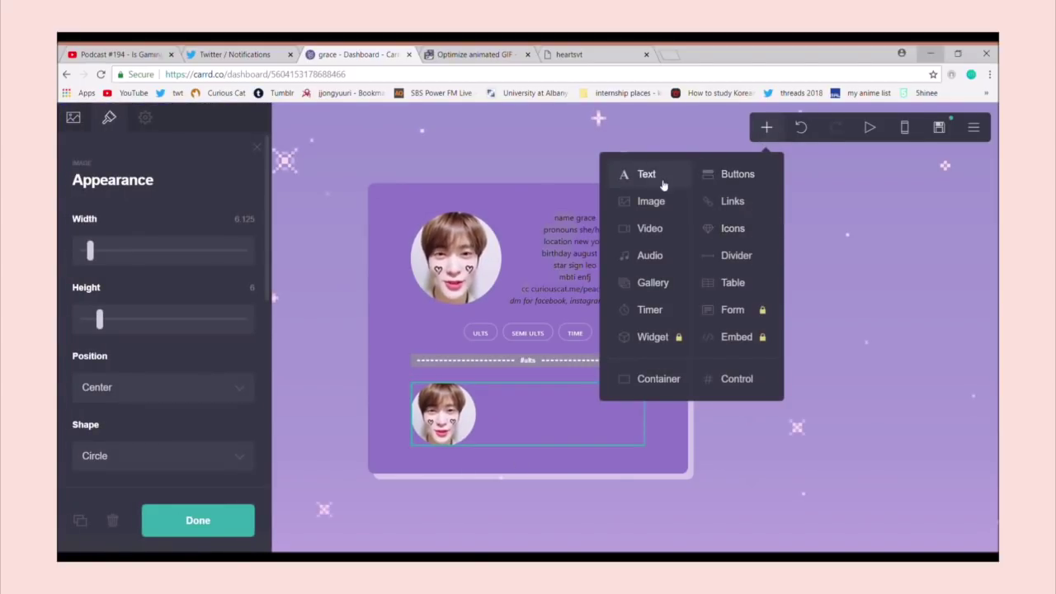
click(663, 177)
click(198, 520)
Step: Add another container at the end of the ults section and make it a Columns container
click(767, 127)
click(660, 377)
click(99, 240)
click(124, 257)
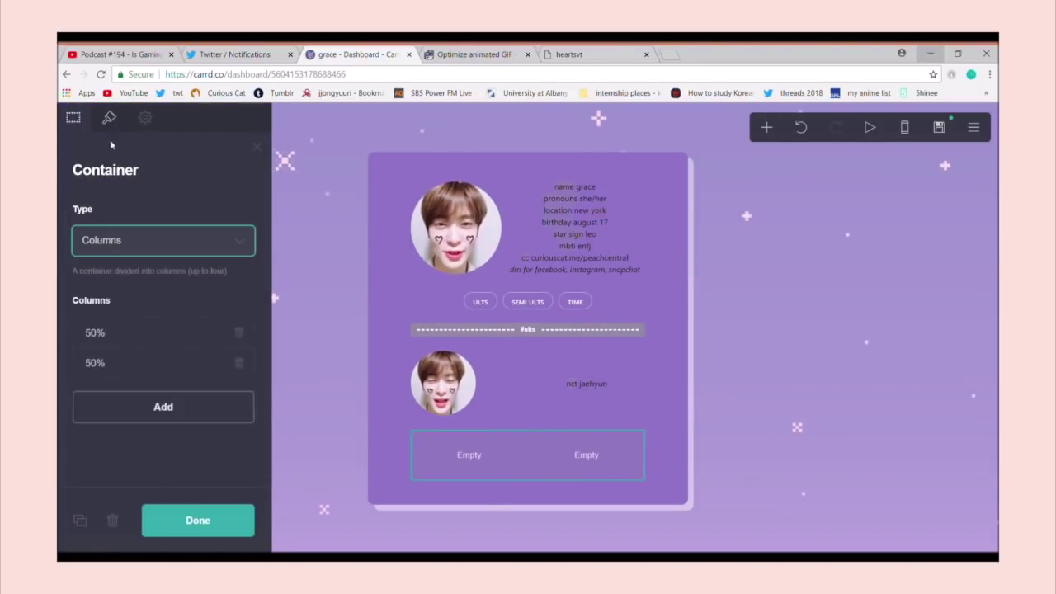
Step: Add an image to the new columns container at the end of the ults section
click(108, 117)
click(767, 127)
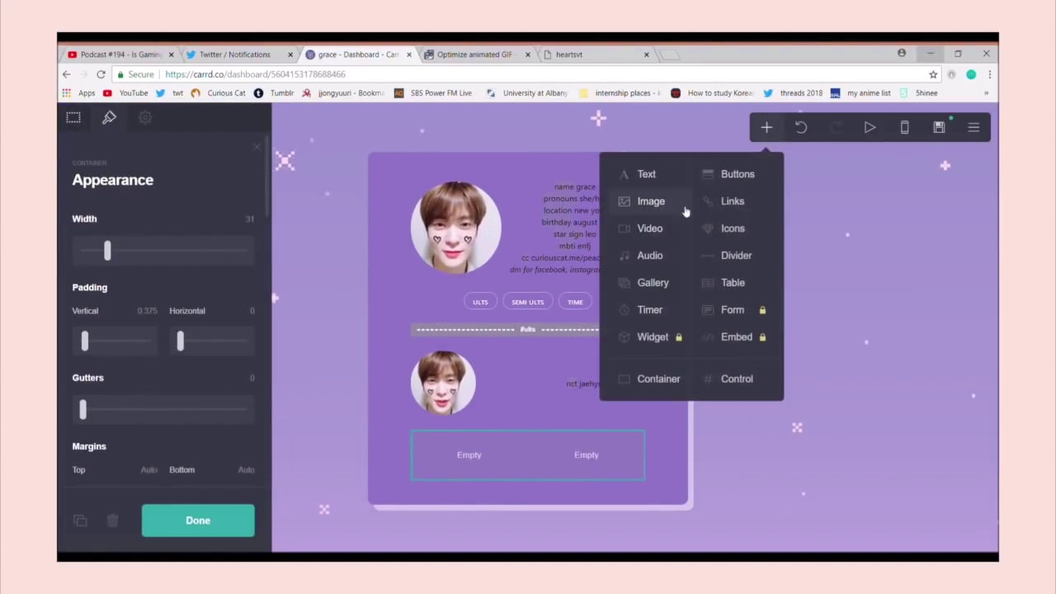
click(656, 203)
click(589, 464)
Step: Add a text element to the second ults container and arrange it in the first column with the image in the second
click(767, 127)
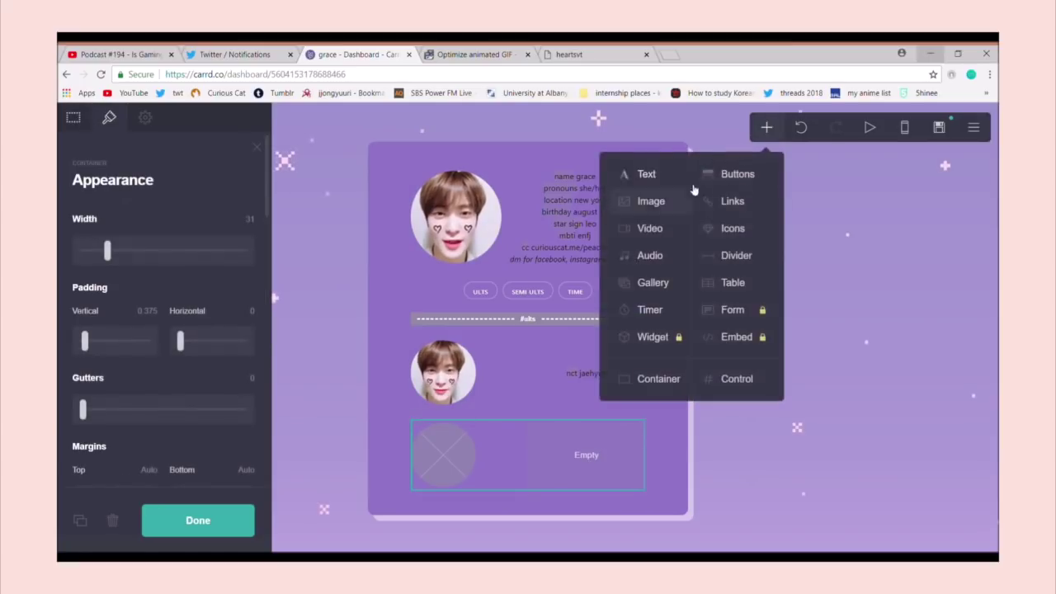
click(648, 175)
drag(468, 502, 575, 454)
drag(462, 449, 620, 457)
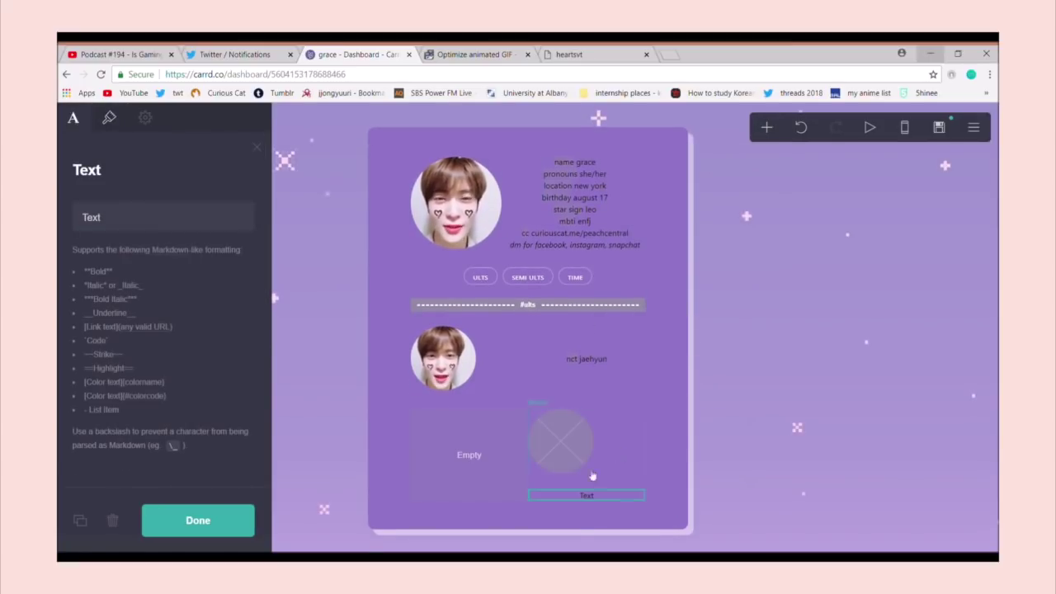
drag(491, 445, 480, 450)
click(607, 471)
Step: Center the contents of the second ults container
click(109, 118)
scroll(177, 383, down, 3)
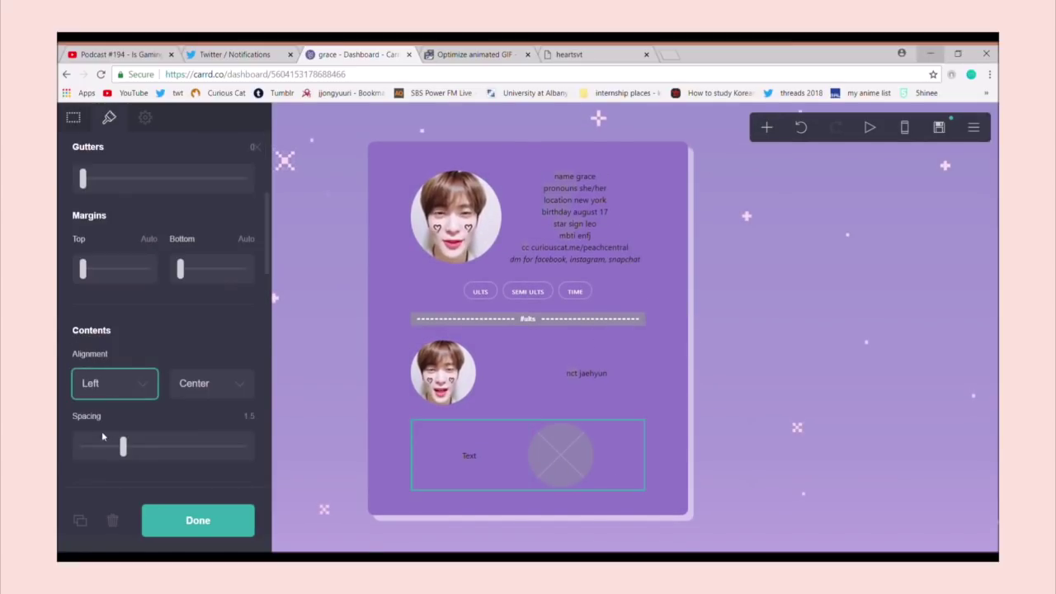
key(Down)
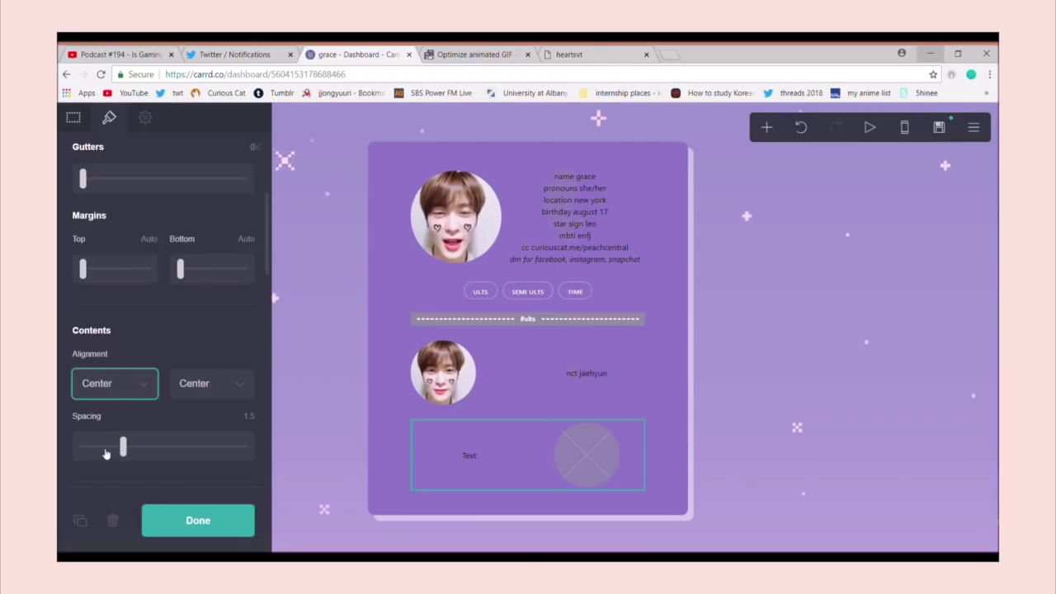
click(198, 520)
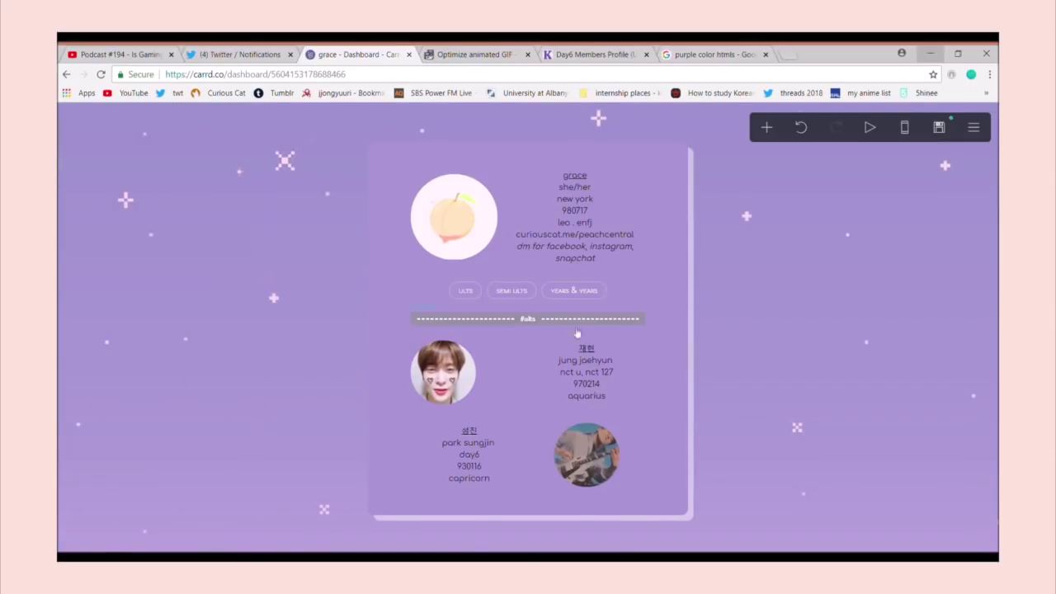
Step: Add a third container at the end of the ults section, place a text element in it and make it a Columns container
click(767, 127)
click(674, 379)
click(767, 127)
click(646, 174)
click(427, 484)
click(428, 487)
click(163, 240)
click(137, 290)
Step: Add an image to the third ults container, keeping it in the first column and moving the text to the second
click(758, 127)
click(642, 200)
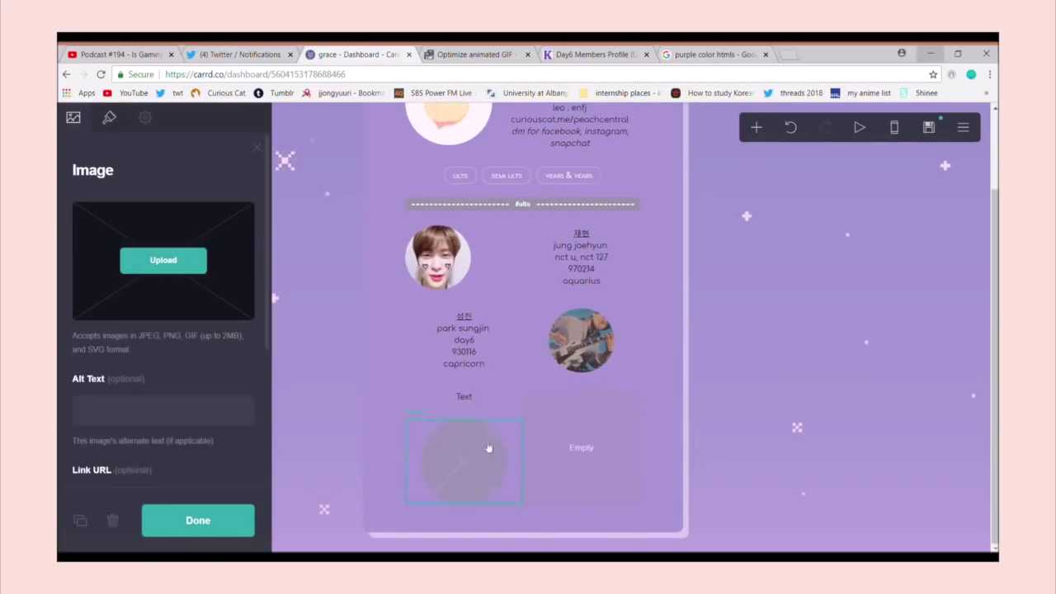
drag(488, 449, 603, 445)
drag(477, 465, 625, 447)
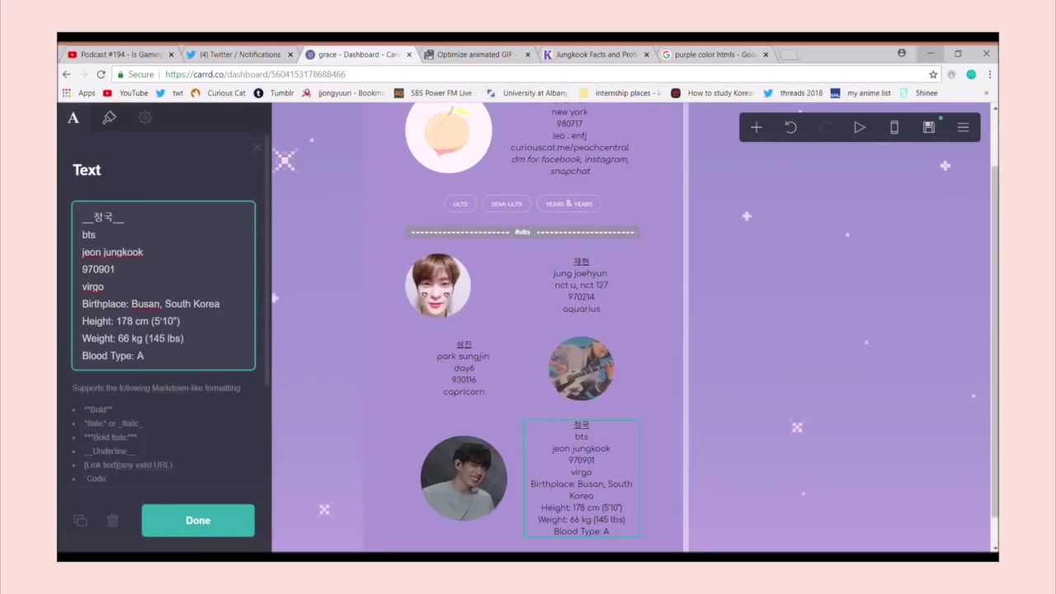
Step: Set the text color of the jaehyun details in the ults section to grey #666666
click(108, 117)
click(199, 520)
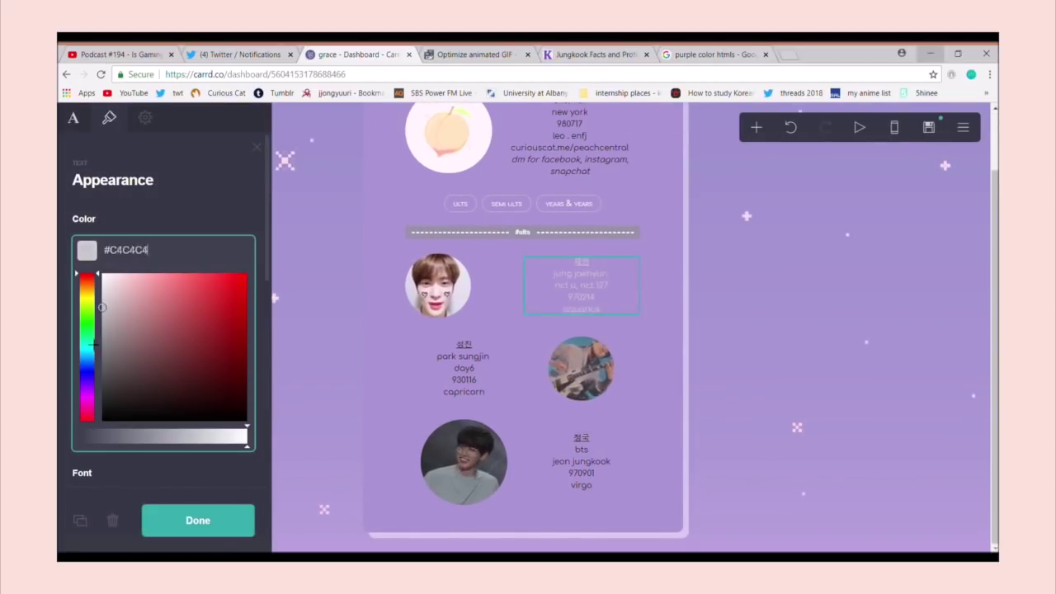
drag(93, 345, 87, 387)
click(103, 363)
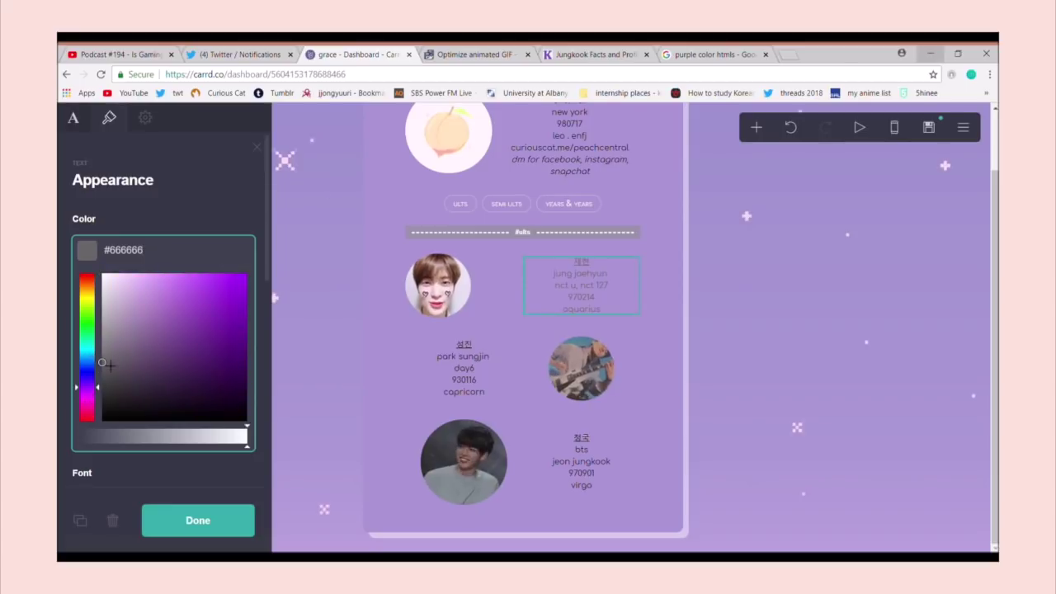
click(198, 520)
Step: Recolor the details texts in the ults section to a muted tone that blends with the purple card
click(581, 285)
click(582, 463)
click(165, 250)
click(198, 521)
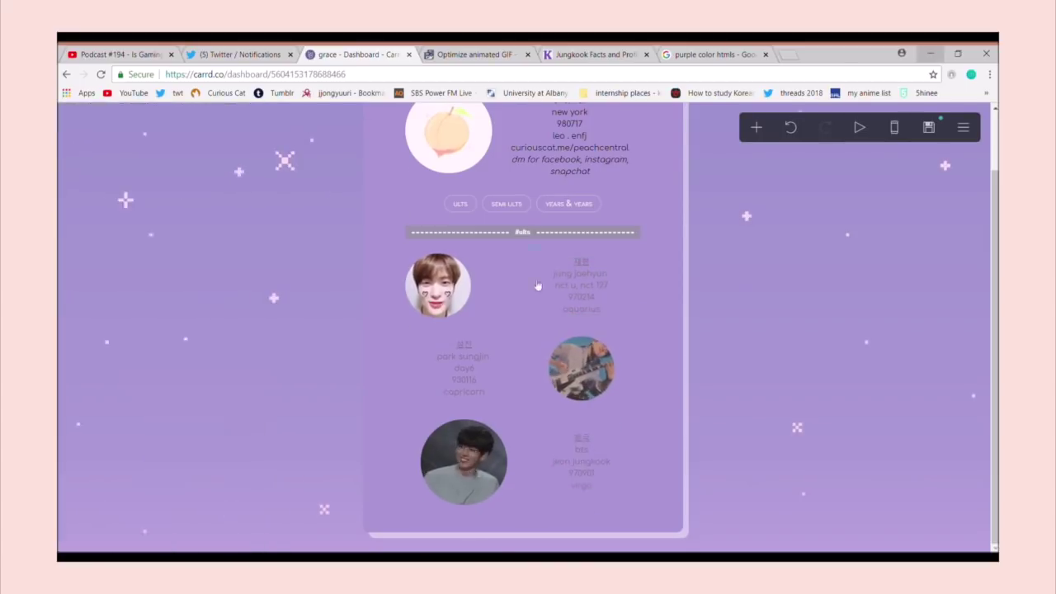
Step: Apply the same muted color to the profile details text and the buttons beneath it
scroll(538, 285, up, 1)
click(569, 165)
click(198, 521)
click(521, 205)
click(128, 403)
key(ctrl+v)
click(198, 521)
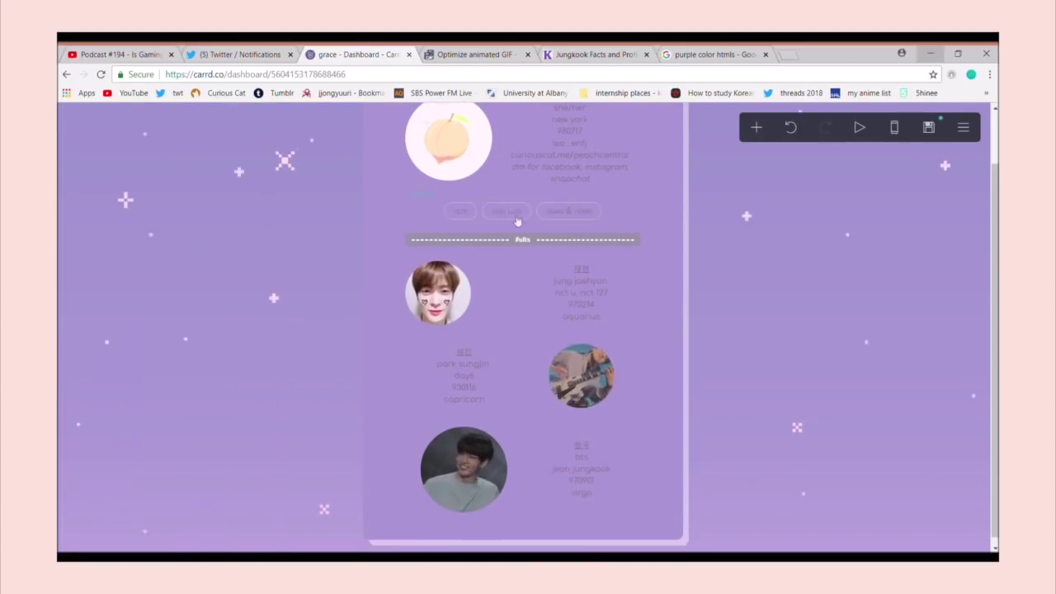
Step: Add a section break control named "semis" below the last ults row
click(760, 128)
click(725, 379)
click(158, 454)
text(semis)
click(198, 521)
Step: Add a Columns container below the semis section break with the list of semi ults in its first column
click(757, 128)
click(649, 379)
click(108, 117)
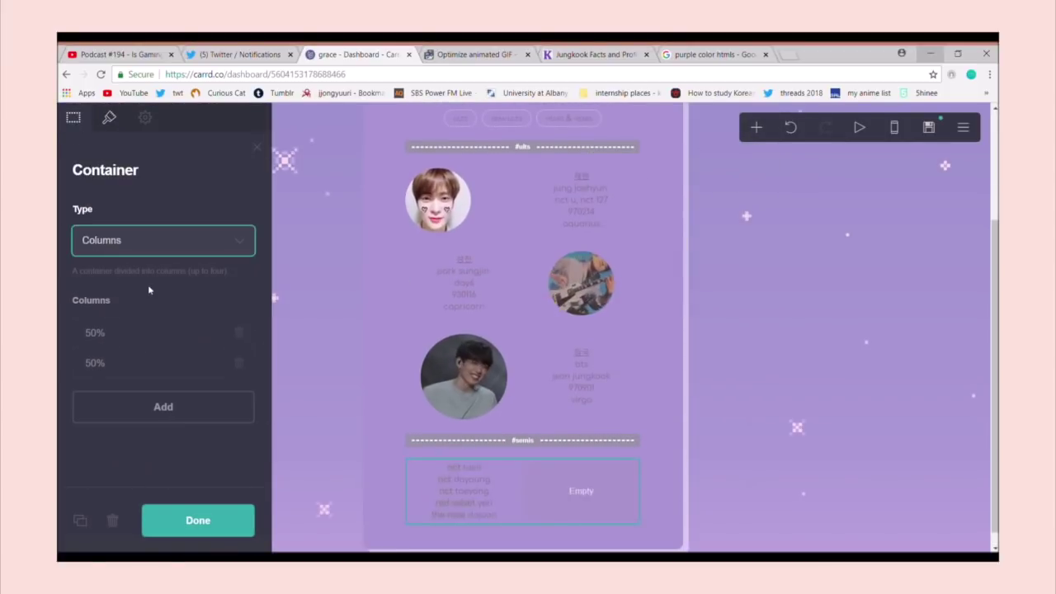
Step: Add an image to the second column of the semis container and upload the purple helmet picture to it
click(757, 128)
click(635, 293)
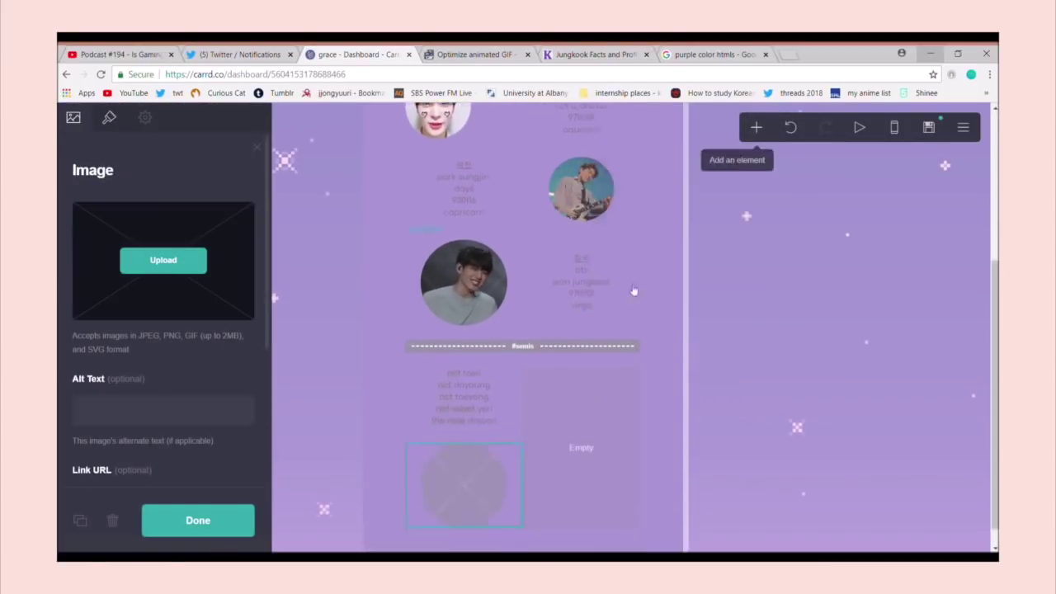
drag(464, 483, 582, 450)
click(164, 261)
click(198, 521)
Step: Add a section break control named "timer" below the semis container
click(756, 129)
click(725, 380)
click(166, 454)
text(timer)
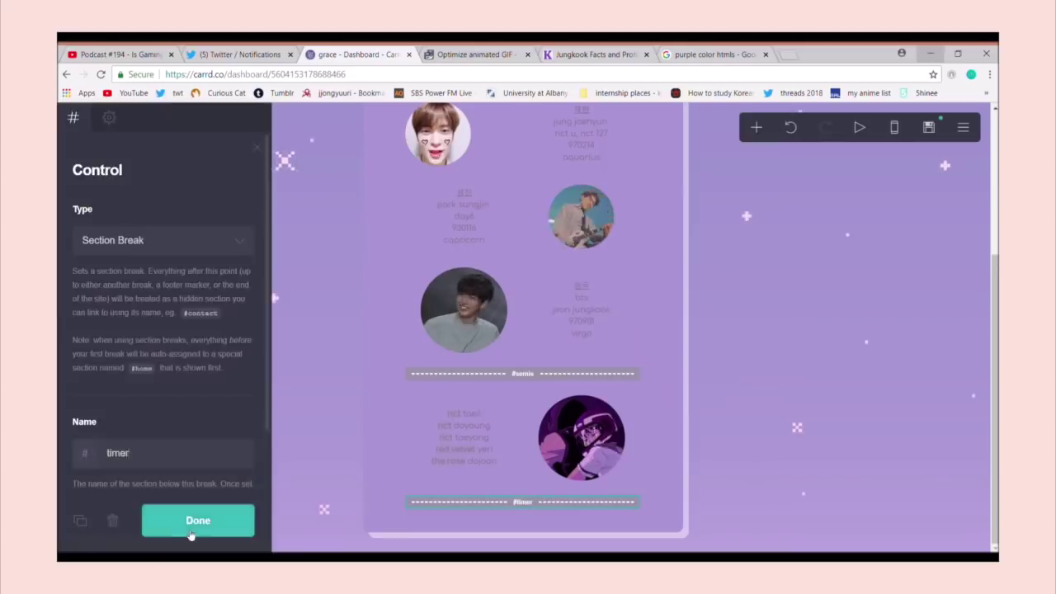
click(198, 521)
Step: Add a countdown timer below the timer section break
click(757, 128)
click(648, 378)
click(757, 128)
click(641, 309)
click(108, 117)
click(215, 527)
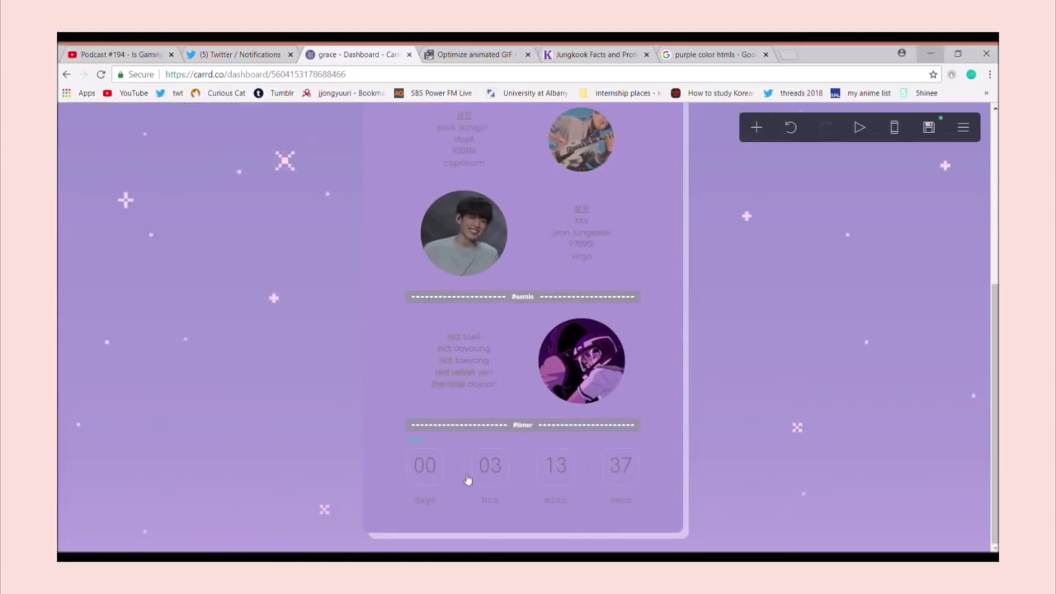
Step: Link the third profile button to #timer and the semi ults button to #semis
scroll(537, 401, up, 5)
click(522, 272)
click(74, 116)
click(126, 278)
triple_click(175, 415)
text(#timer)
click(118, 249)
triple_click(120, 384)
text(#semis)
click(194, 520)
Step: Add a text element above the countdown reading "My whole heart is by your side" and "Your dreams are by my side"
scroll(523, 330, down, 4)
click(756, 126)
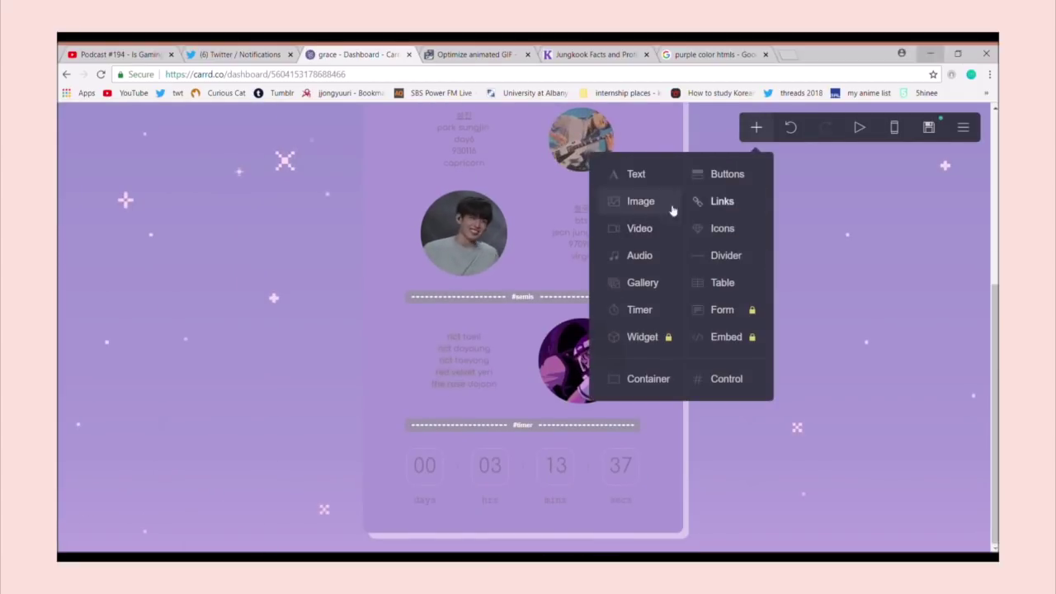
click(636, 174)
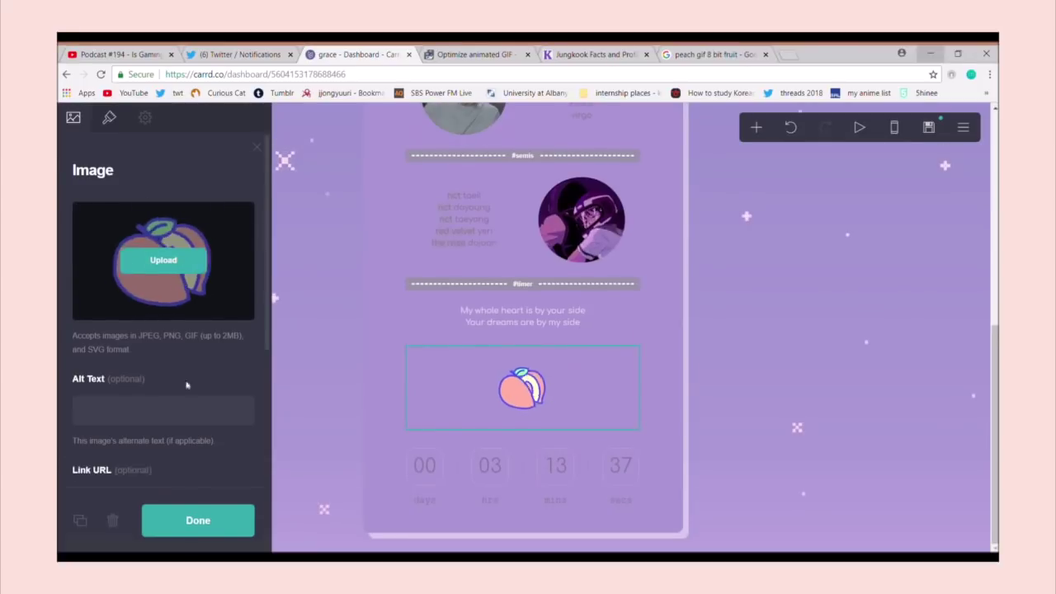
Step: Reduce the width and height of the peach image above the countdown to make it a small icon
click(109, 117)
click(94, 255)
drag(95, 255, 88, 248)
drag(106, 319, 88, 313)
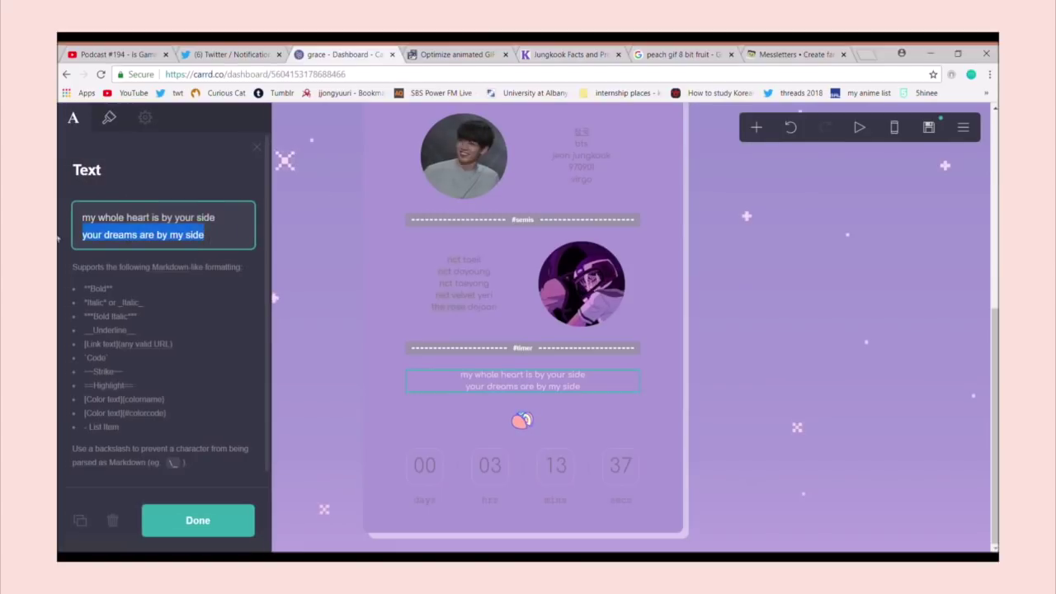
Step: Rewrite the quote above the countdown in lowercase as "my whole heart is by your side" and "your dreams are by my side"
key(ctrl+a)
text(my whole heart is by your side your dreams are by my side)
click(231, 520)
Step: Switch to the mobile view and set the profile container's manual mobile layout to Default
scroll(778, 453, up, 10)
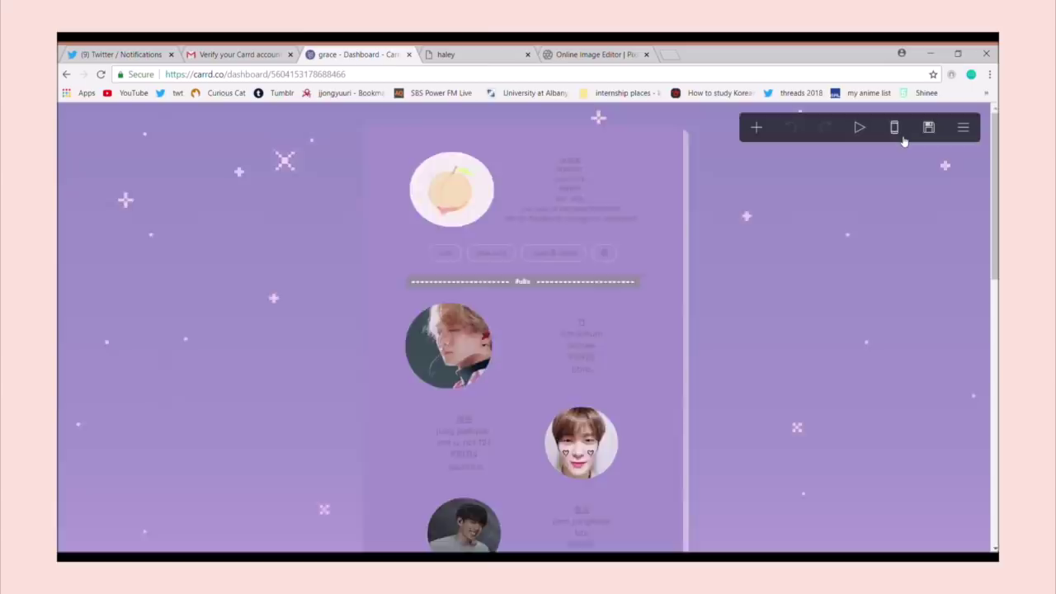
click(894, 128)
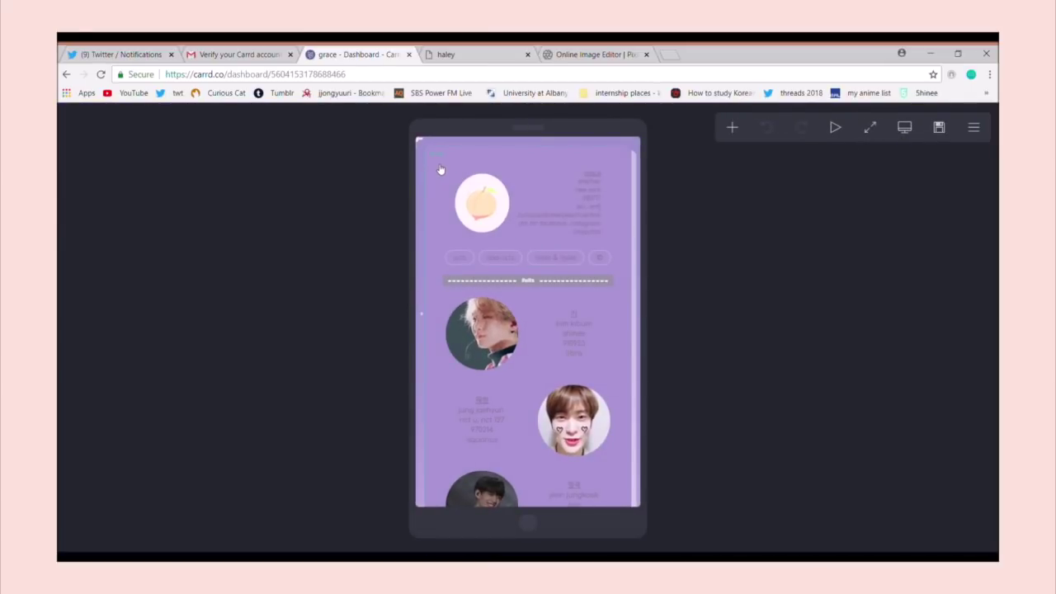
click(452, 172)
click(108, 117)
scroll(172, 302, down, 5)
scroll(172, 302, down, 10)
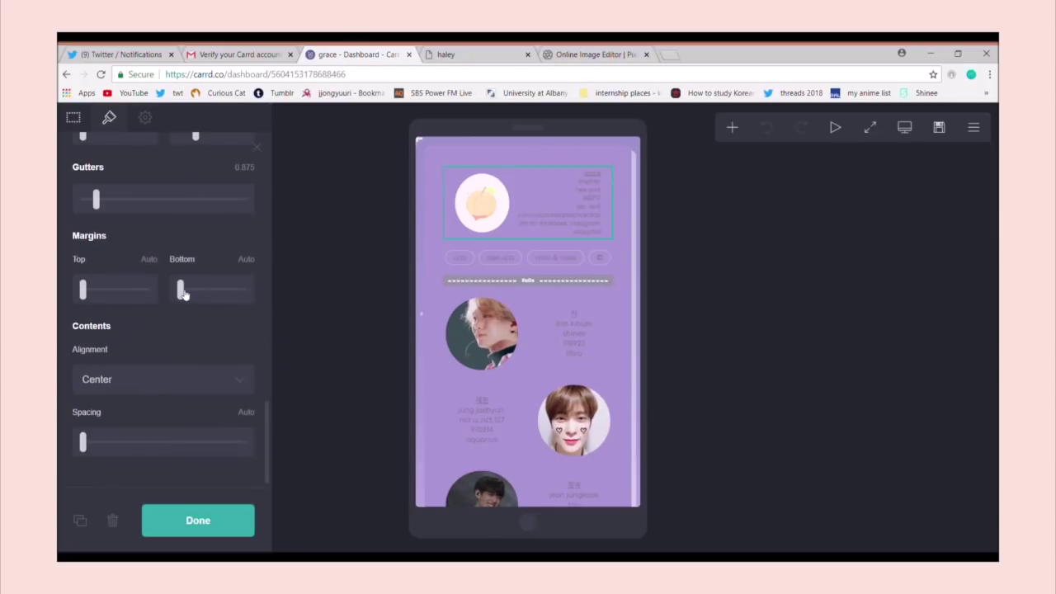
scroll(186, 350, up, 4)
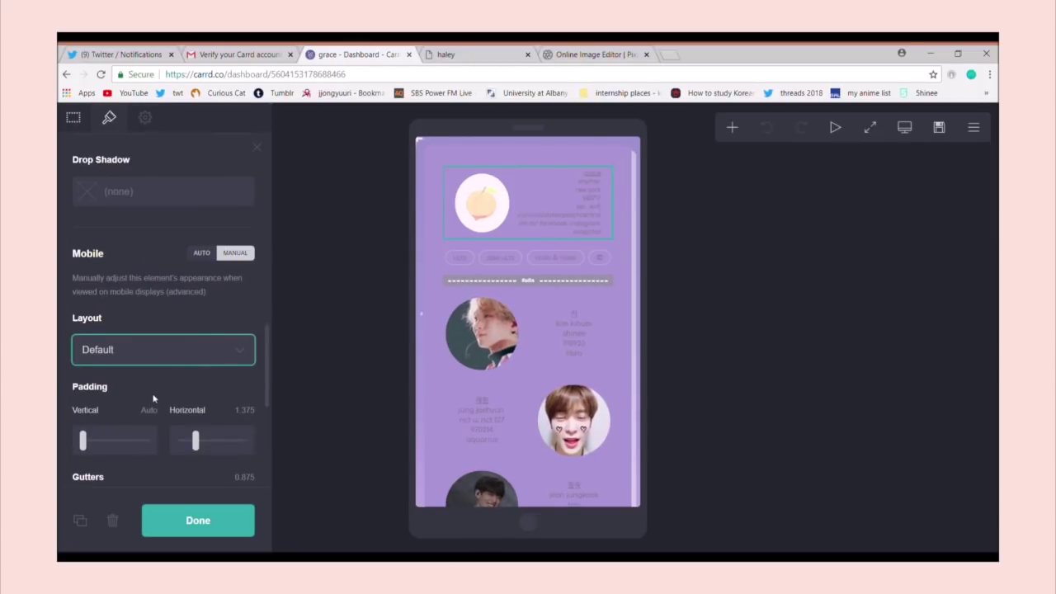
click(153, 399)
key(Up)
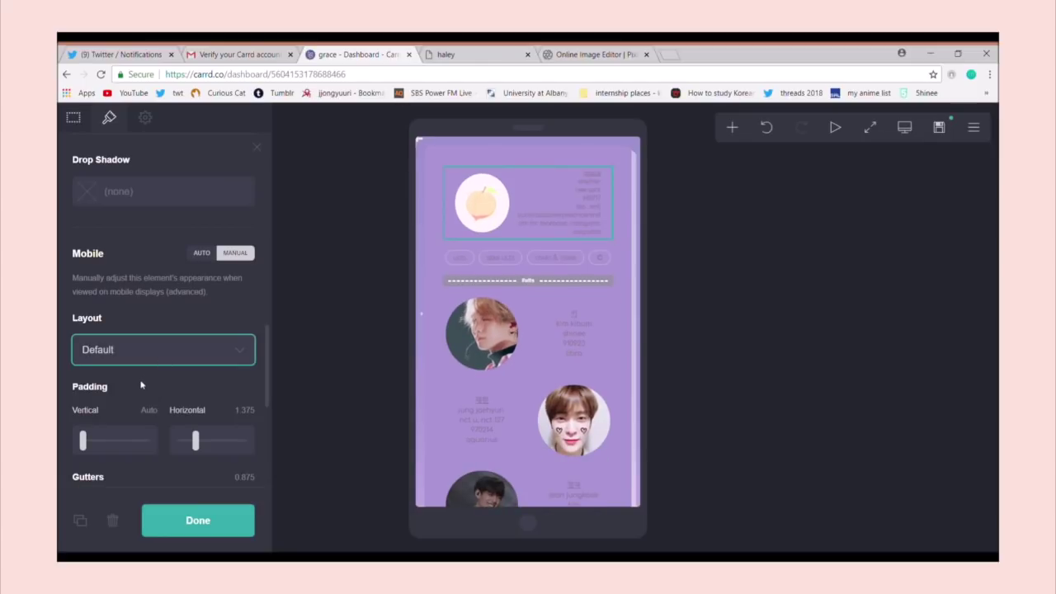
Step: Check the manual mobile layout settings of the first two row containers in the ults section
click(461, 300)
click(109, 118)
scroll(171, 311, down, 10)
click(178, 346)
scroll(483, 347, down, 1)
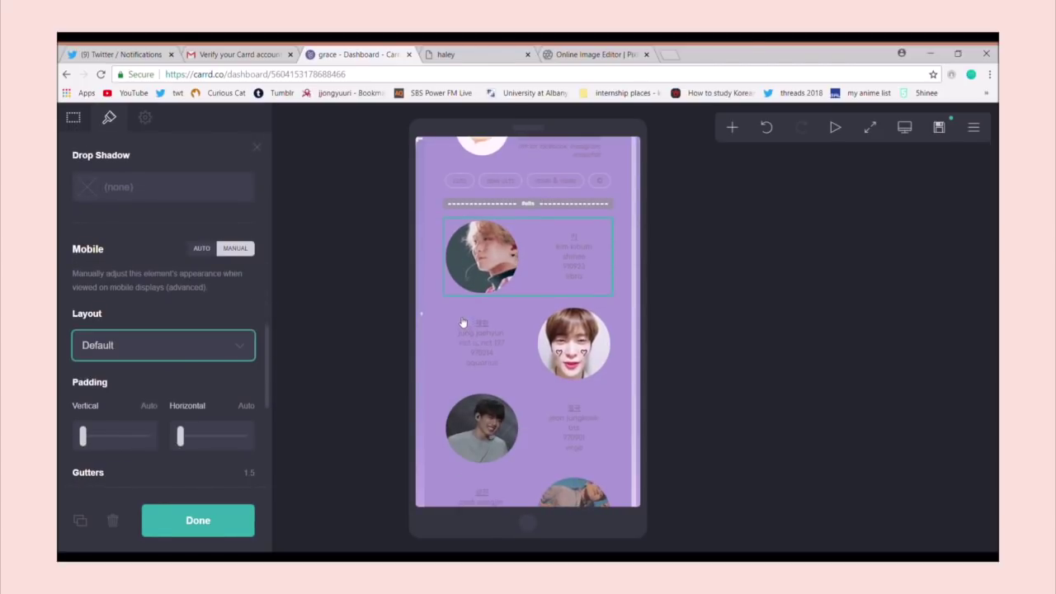
click(462, 323)
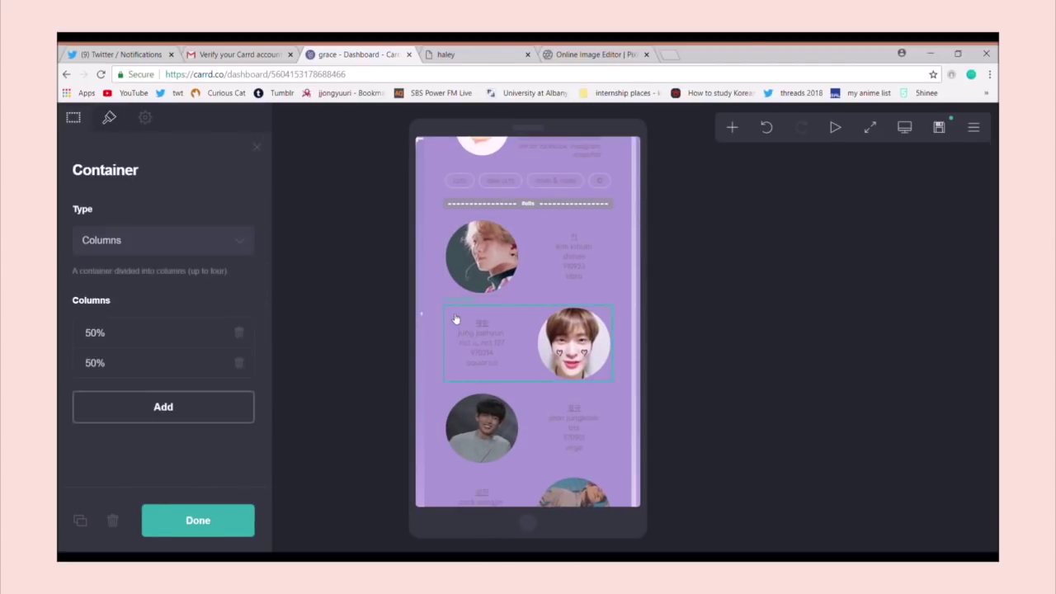
click(109, 118)
scroll(234, 340, down, 8)
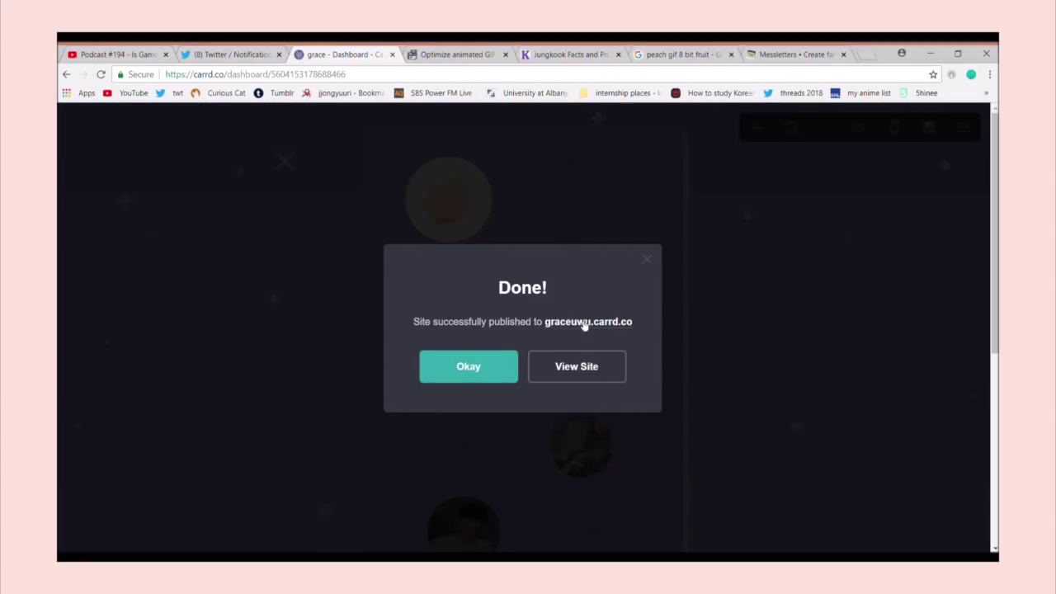
Step: Open the published site graceuwu.carrd.co and go to its ults section
click(583, 322)
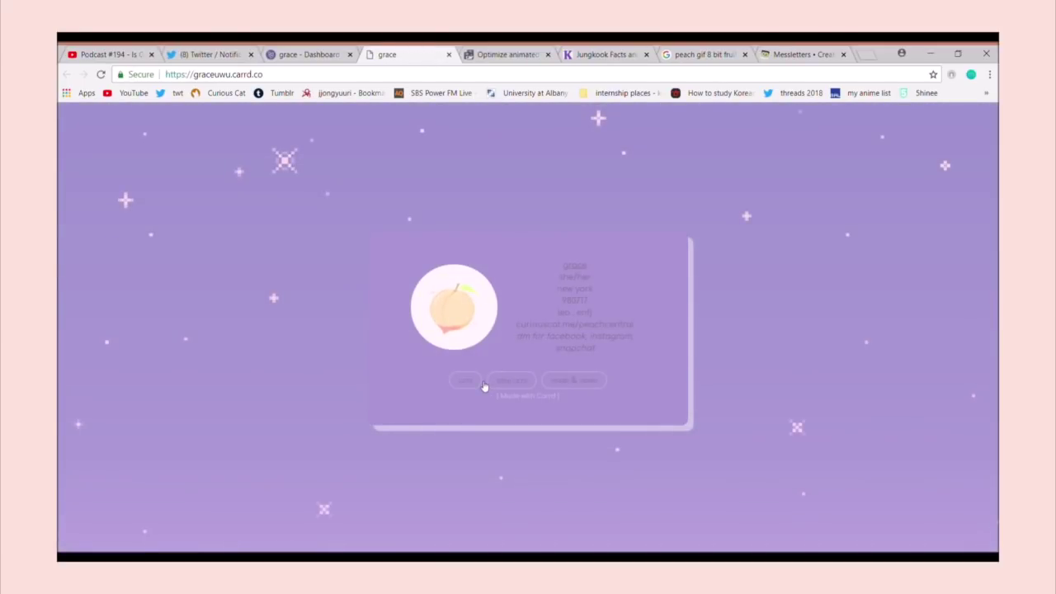
click(481, 383)
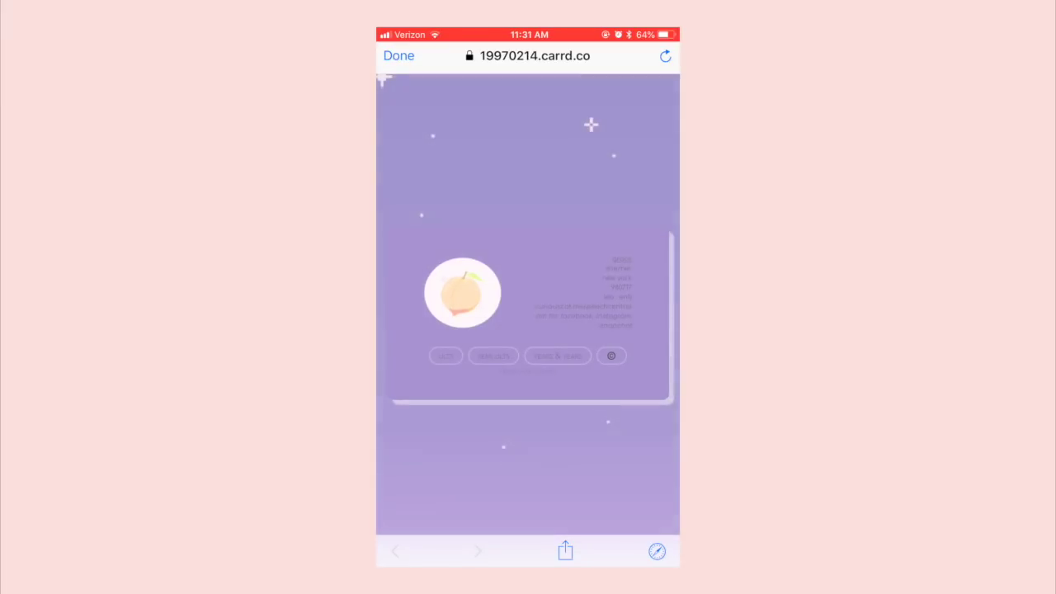
Step: Browse the published site on the phone from the ults section through to the countdown timer section
scroll(528, 303, down, 1)
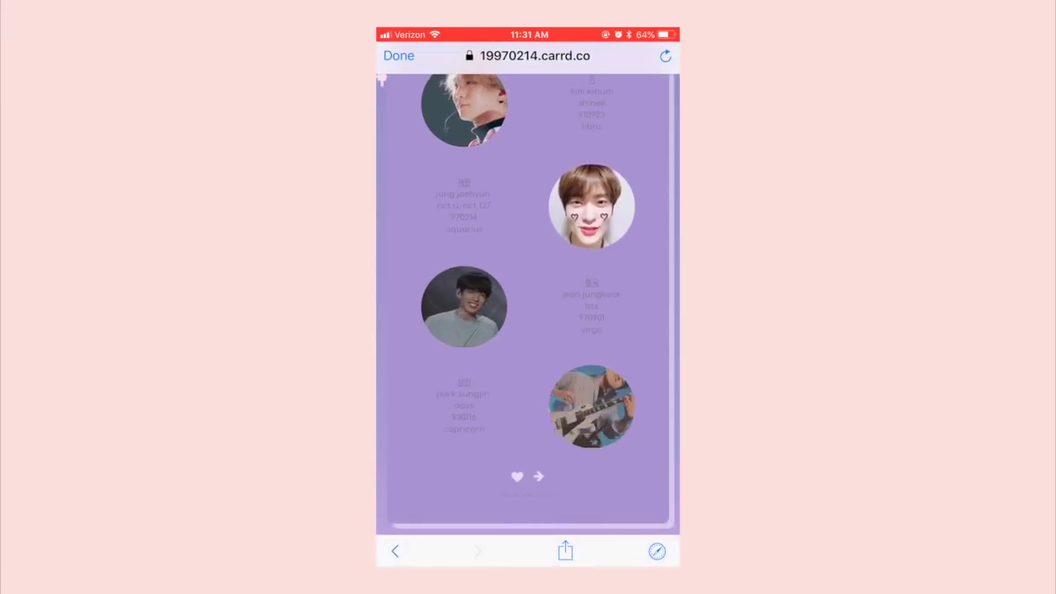
click(538, 477)
click(517, 360)
click(613, 356)
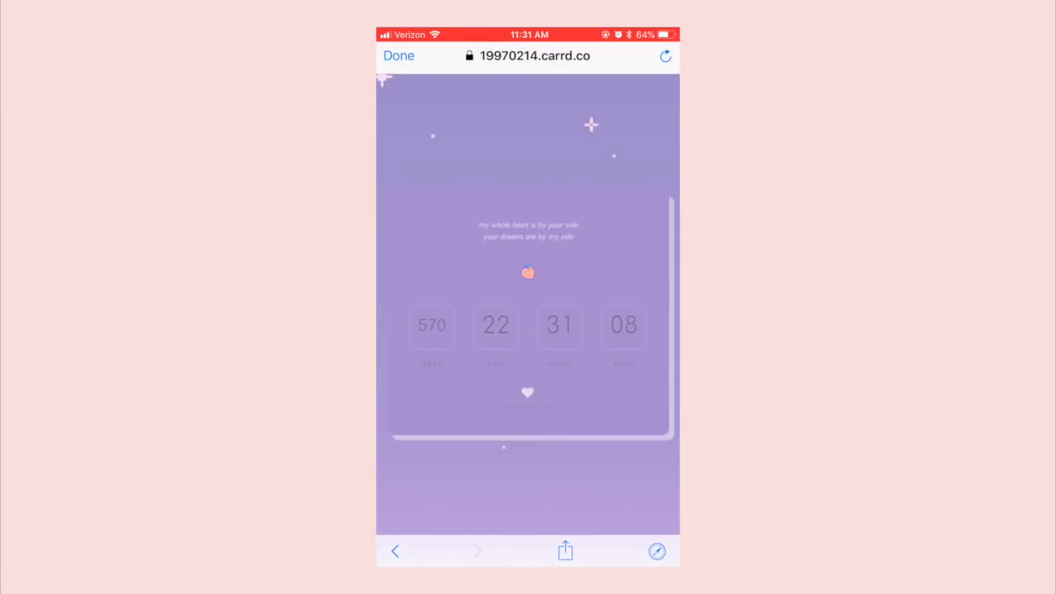